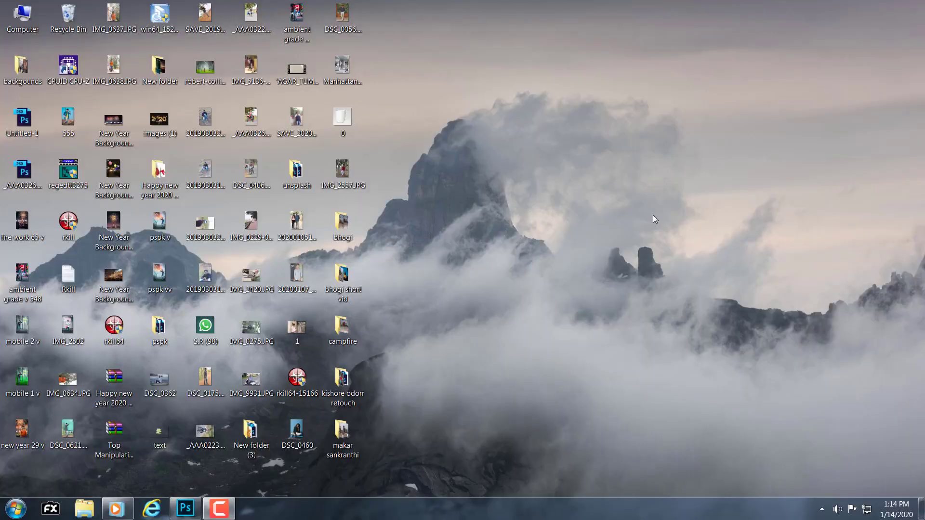
right_click(649, 213)
left_click(667, 244)
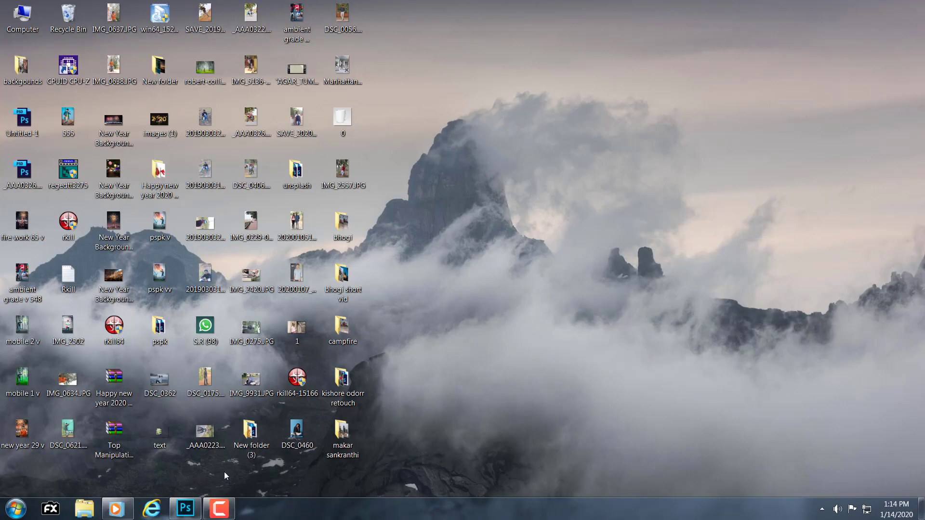
left_click(200, 503)
left_click(19, 7)
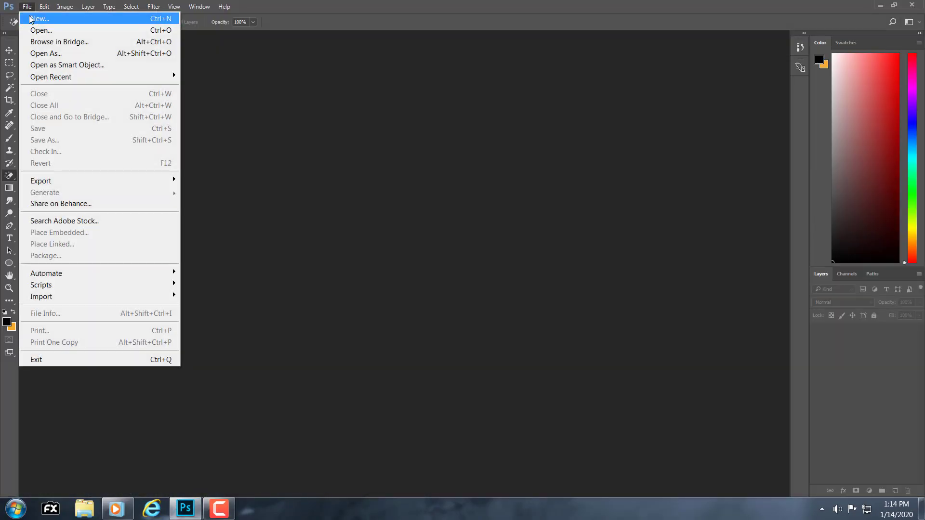
left_click(29, 28)
left_click(207, 97)
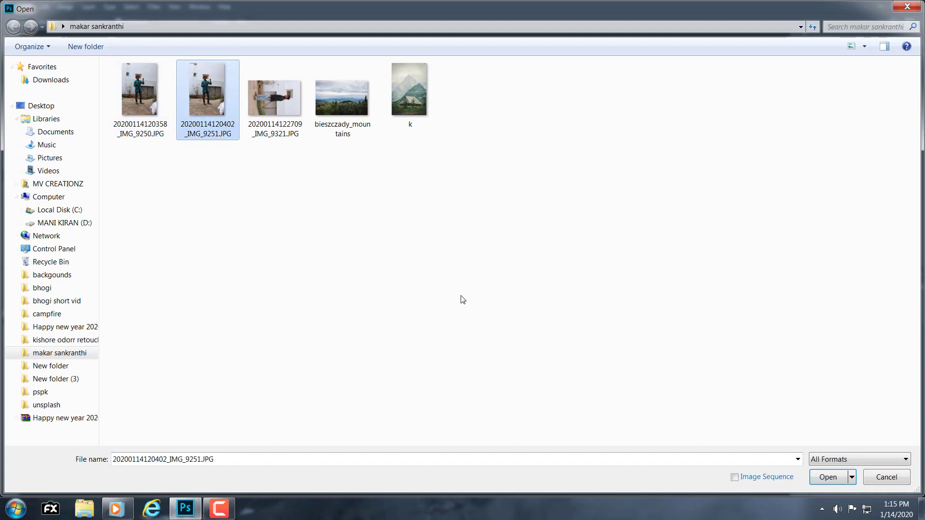
left_click(837, 476)
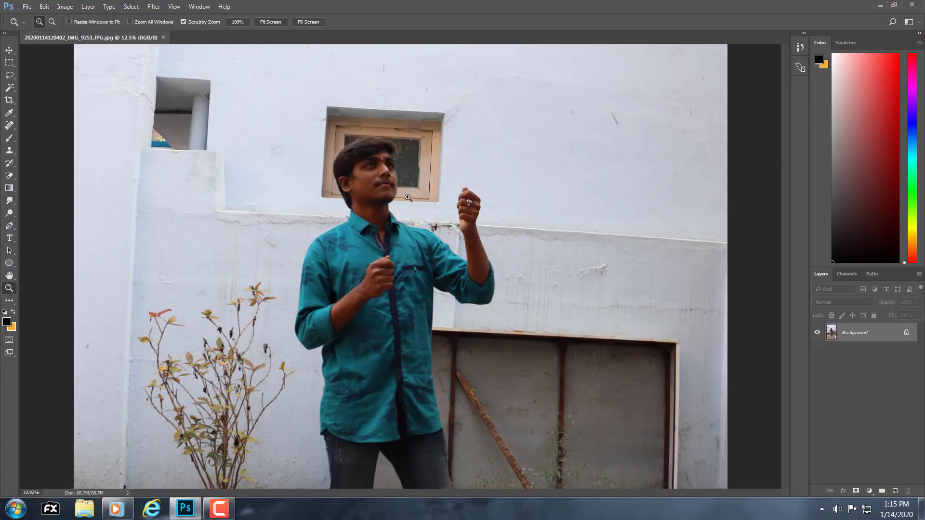
Set the Pen tool to path mode and zoom in on the man's collar edge.
left_click_drag(408, 198, 197, 225)
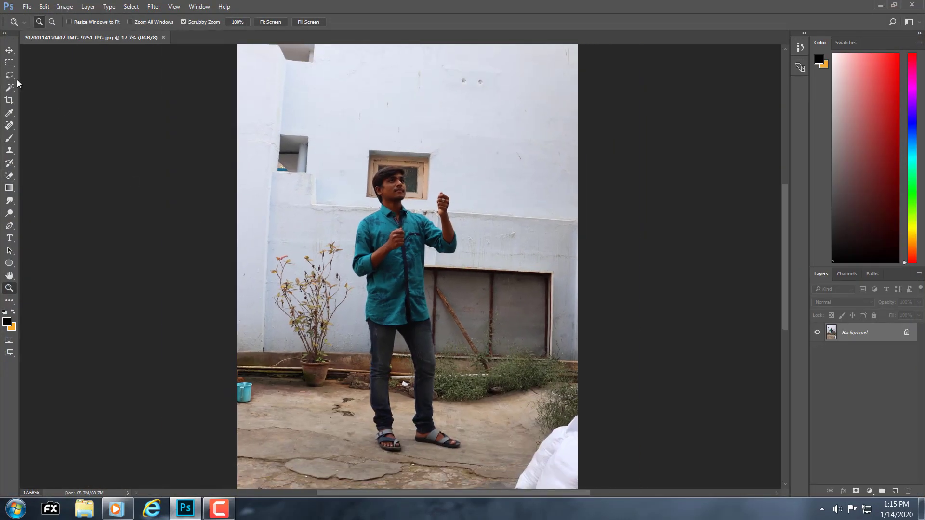
right_click(8, 229)
left_click(43, 223)
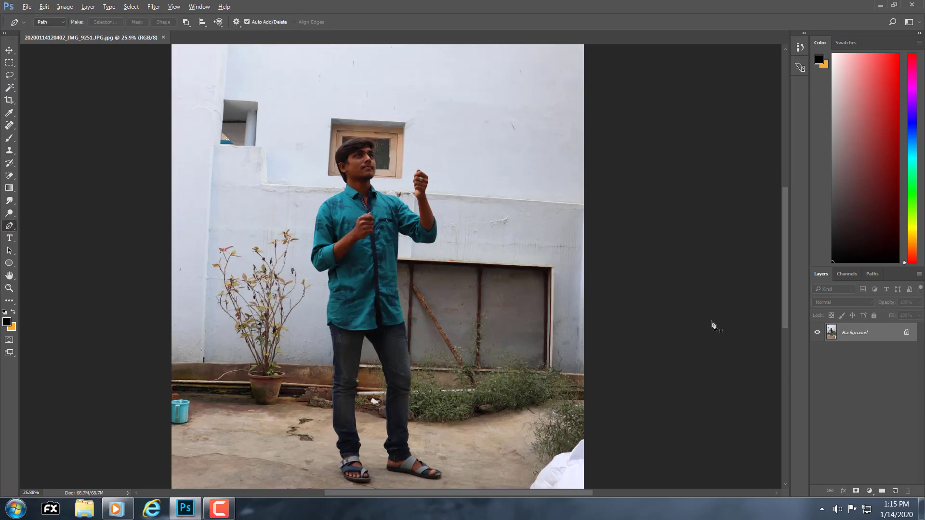
scroll(557, 303, "up", 2)
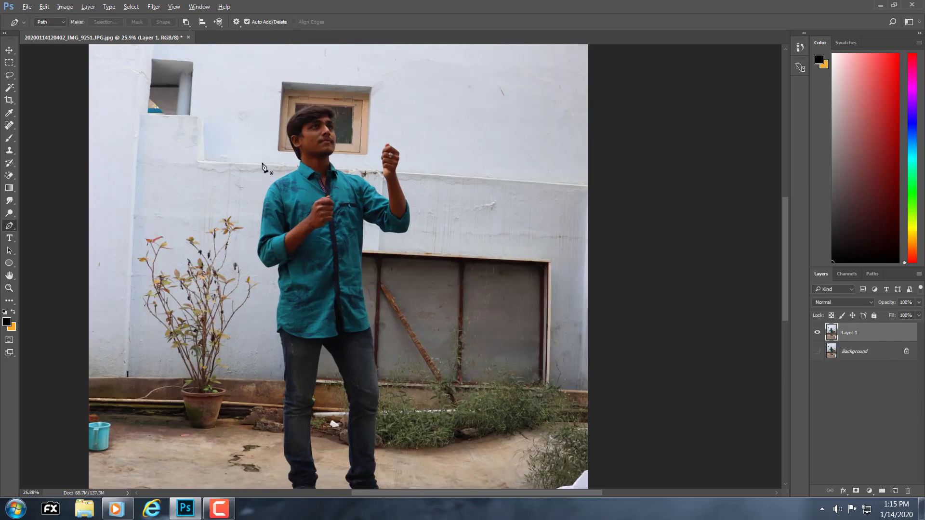
scroll(263, 167, "up", 3)
scroll(265, 193, "up", 2)
scroll(270, 241, "up", 3)
scroll(273, 270, "up", 4)
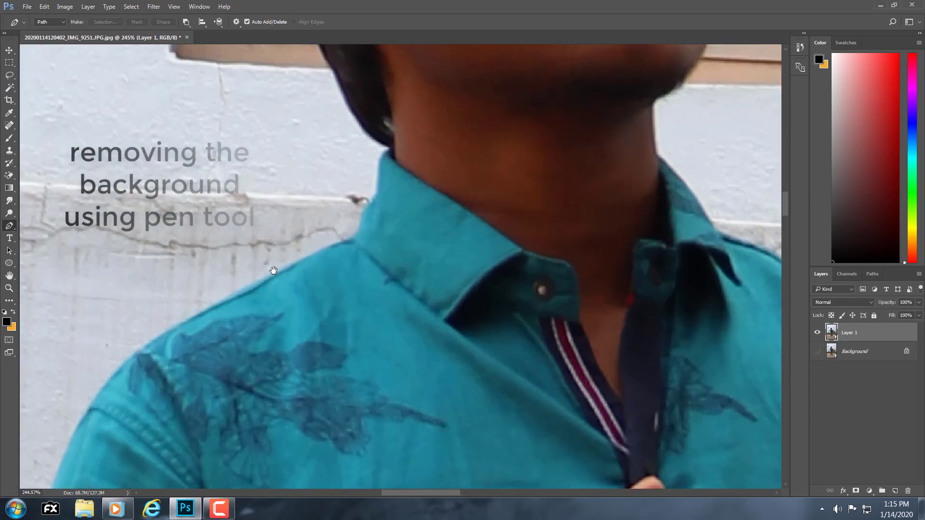
left_click_drag(273, 270, 409, 169)
scroll(456, 120, "up", 2)
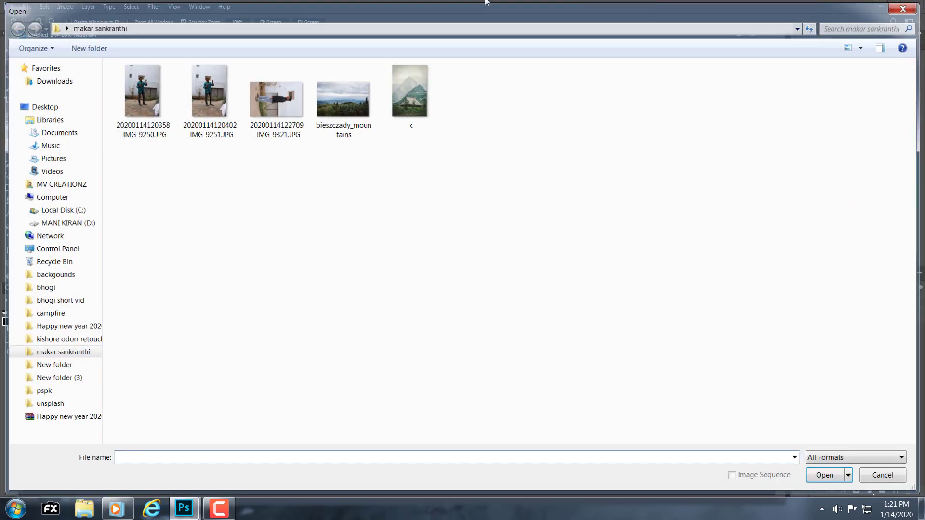
Create a new 2666 × 4000 px document at 250 ppi.
key("Escape")
left_click(27, 7)
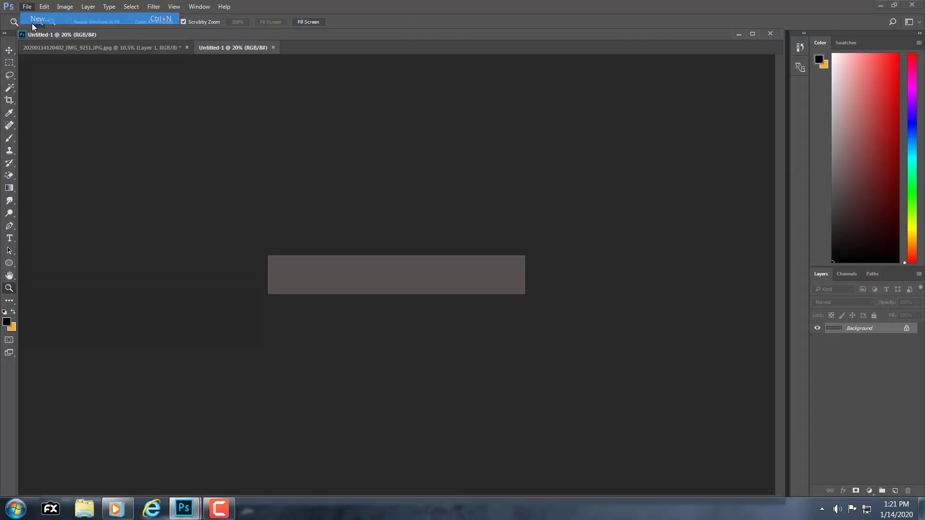
left_click(32, 23)
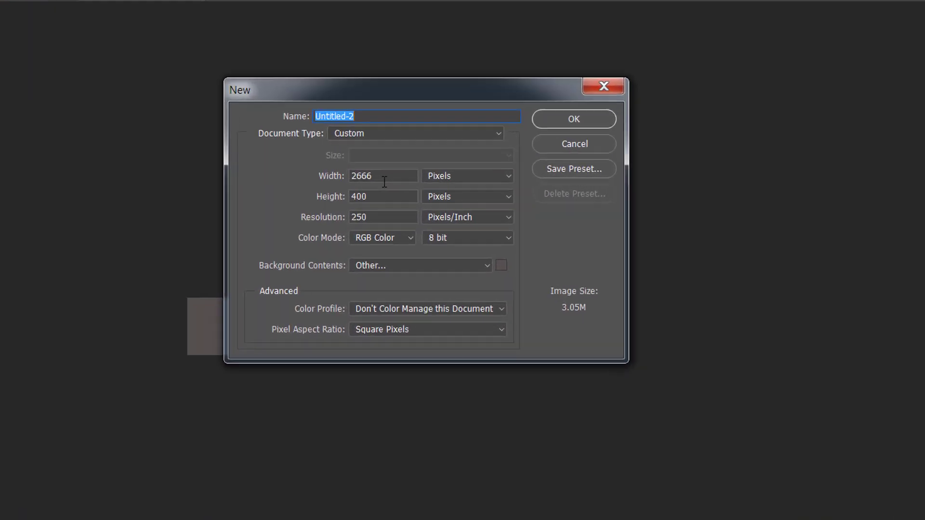
left_click(389, 187)
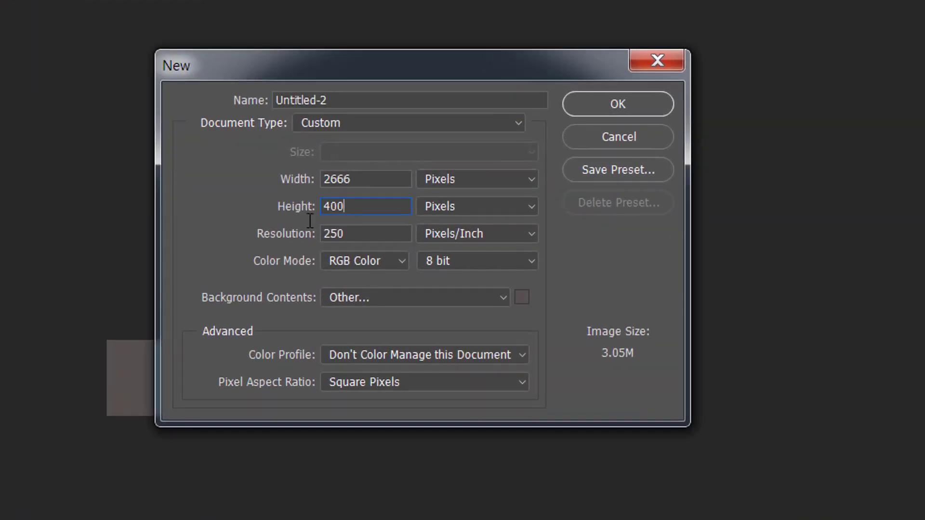
type("4000")
left_click(572, 109)
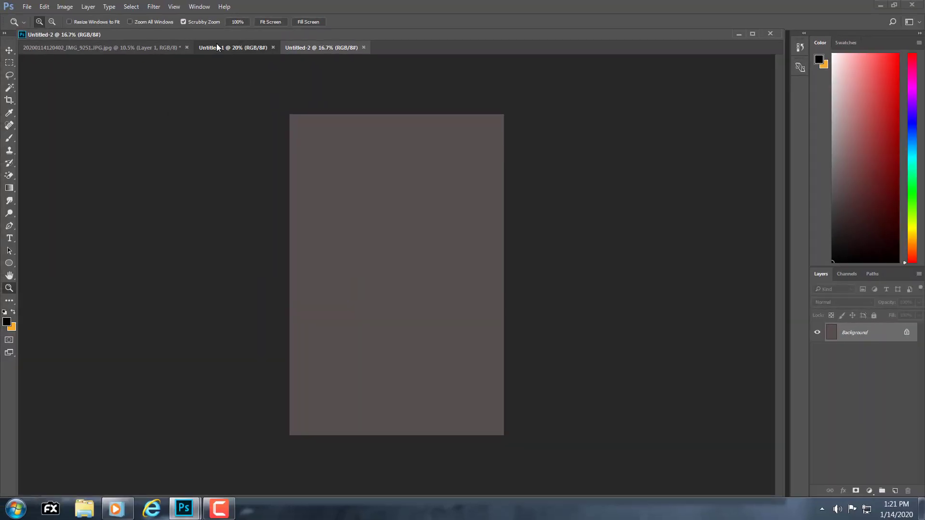
Close Untitled-1, return to the cut-out photo and pick the Move tool.
left_click(281, 48)
left_click(273, 47)
left_click_drag(349, 263, 368, 262)
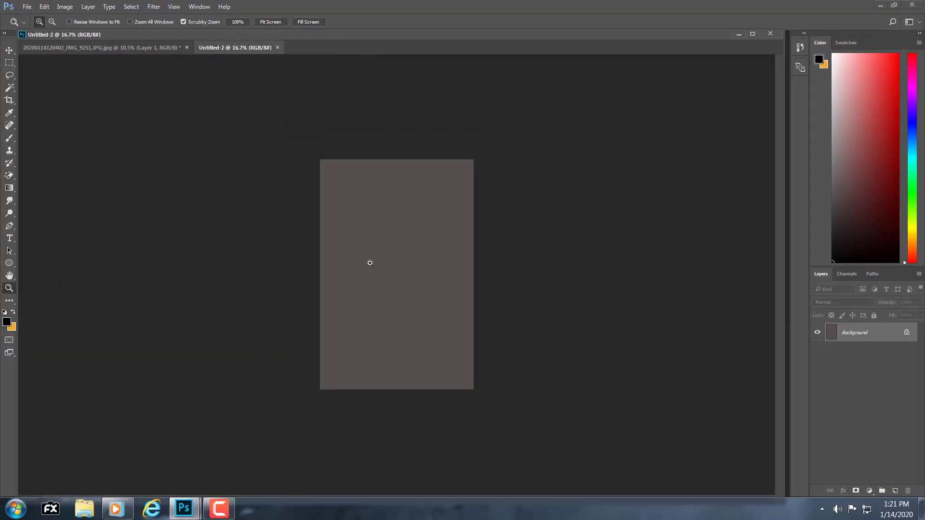
left_click(136, 48)
left_click(10, 50)
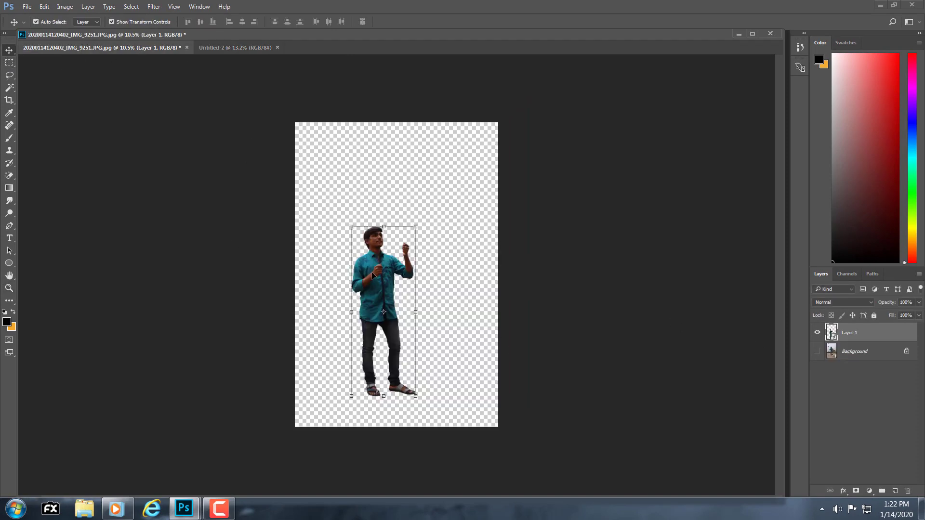
Drag the cut-out man into Untitled-2 and shrink him to about 20% in the lower half.
mouse_move(372, 275)
left_mouse_down()
mouse_move(388, 277)
mouse_move(374, 249)
left_mouse_up()
scroll(388, 276, "down", 2)
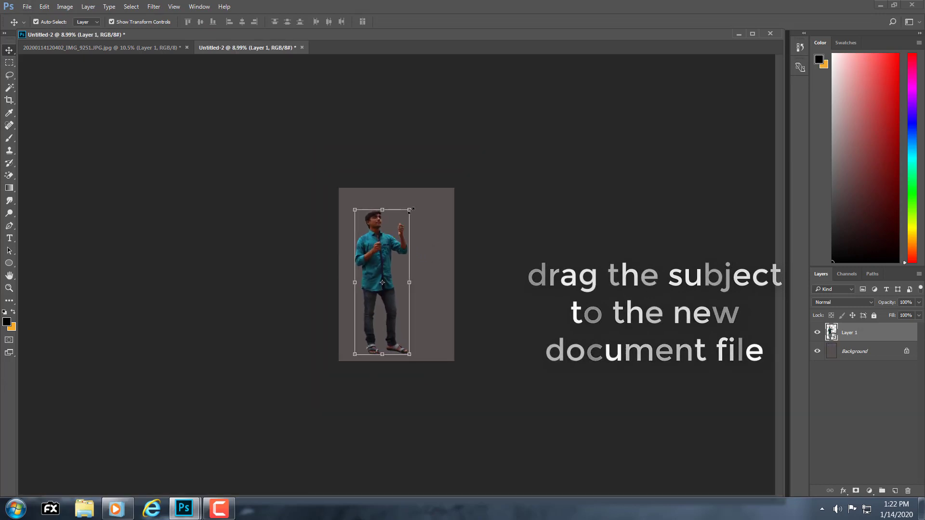
left_click_drag(410, 210, 362, 281)
scroll(383, 332, "up", 3)
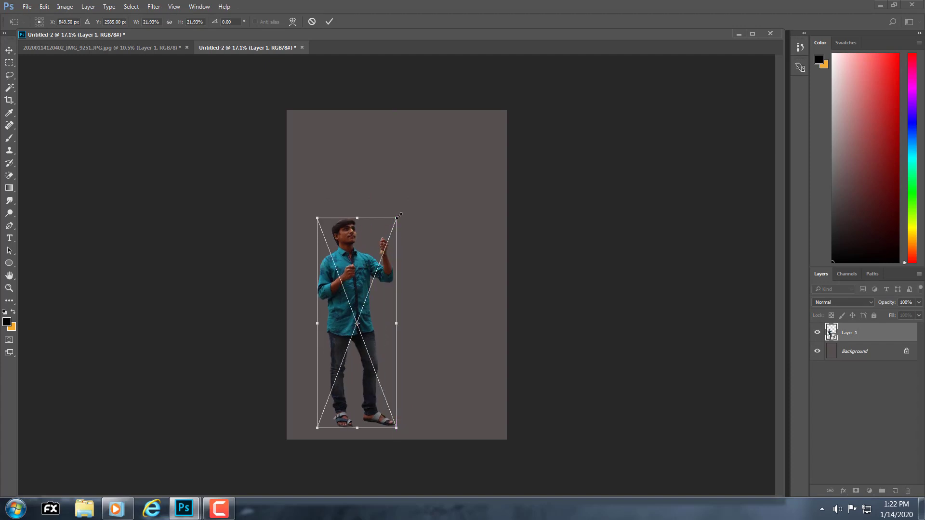
left_click_drag(398, 215, 381, 230)
left_click_drag(362, 283, 355, 287)
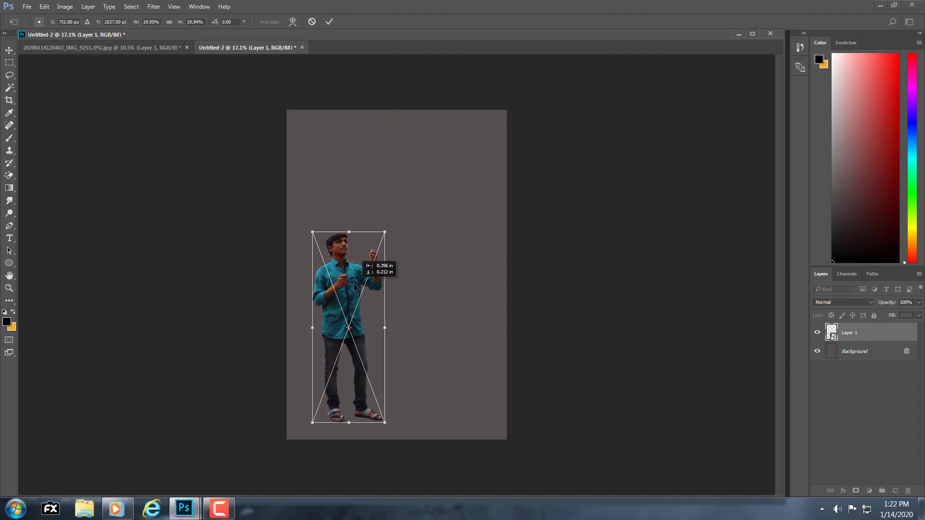
left_click(329, 21)
key("z")
left_click_drag(409, 248, 408, 279)
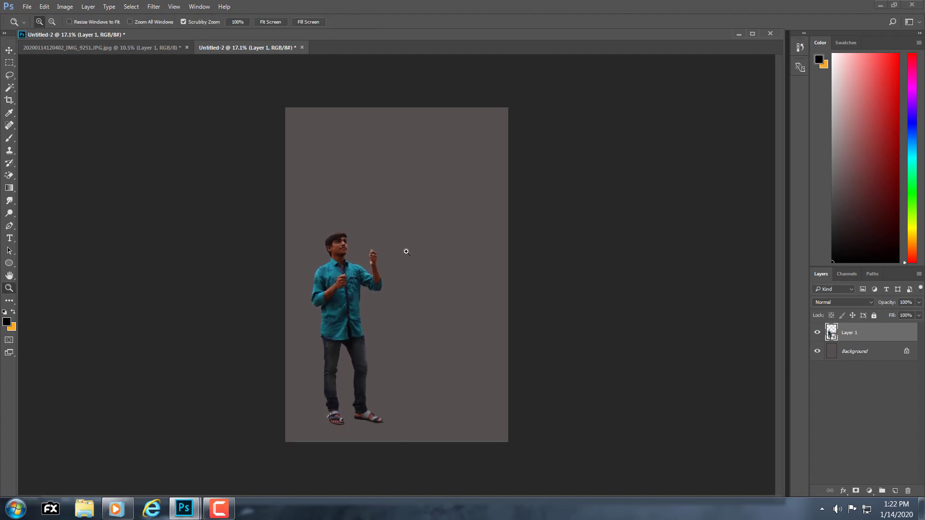
Place the bieszczady_mountains photo as an embedded layer.
left_click(27, 6)
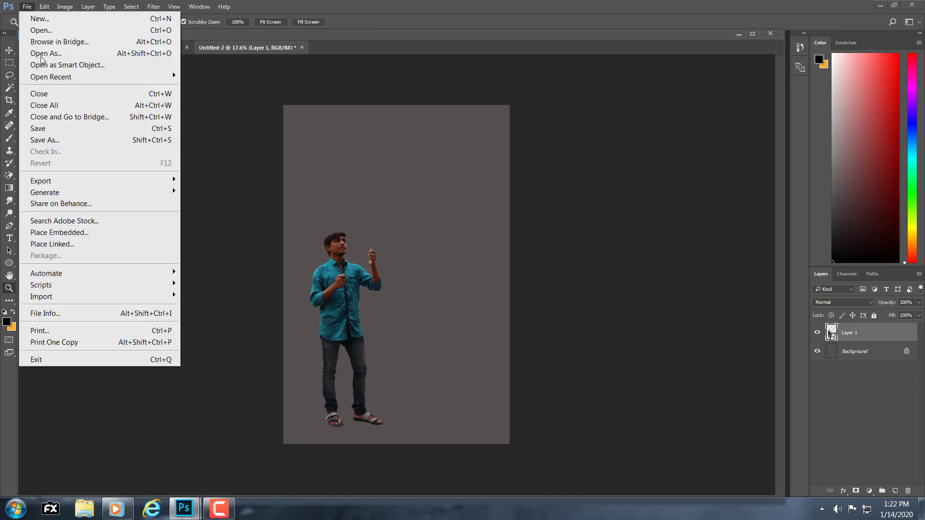
left_click(114, 233)
left_click(322, 96)
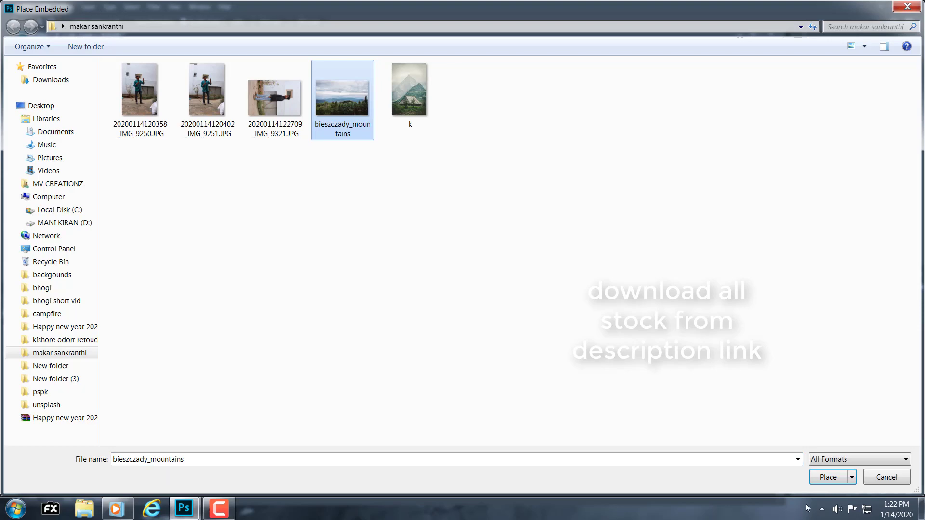
left_click(828, 477)
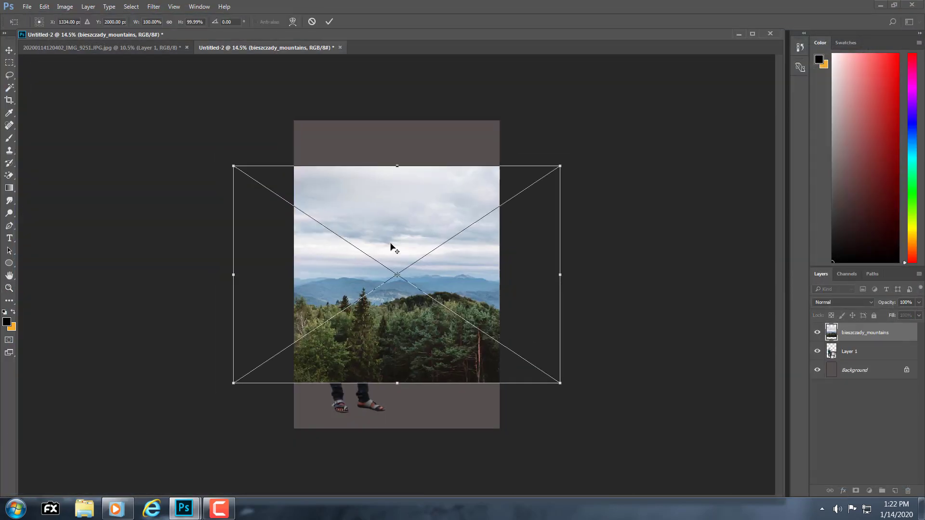
Enlarge the mountains to about 173% aligned to the canvas top, and move the layer beneath the man.
left_click_drag(567, 387, 602, 375)
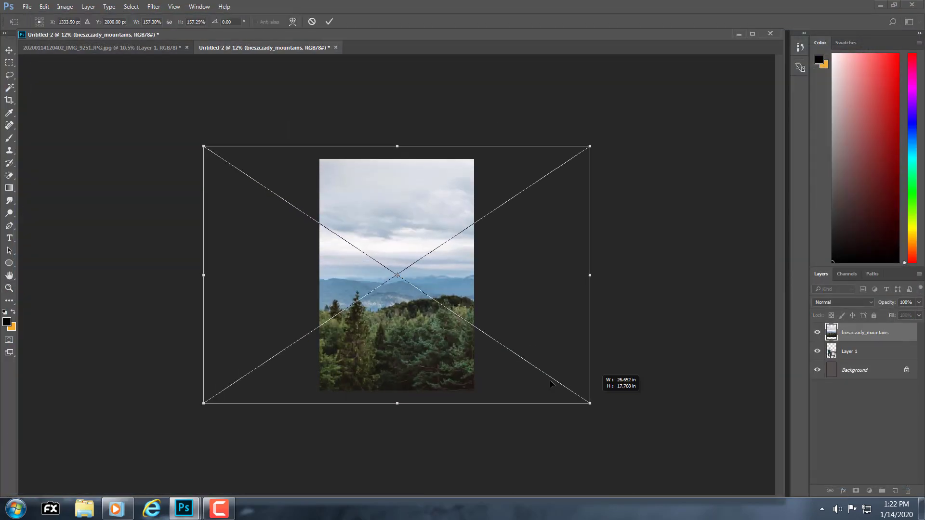
mouse_move(435, 338)
left_mouse_down()
mouse_move(531, 357)
mouse_move(538, 370)
left_mouse_up()
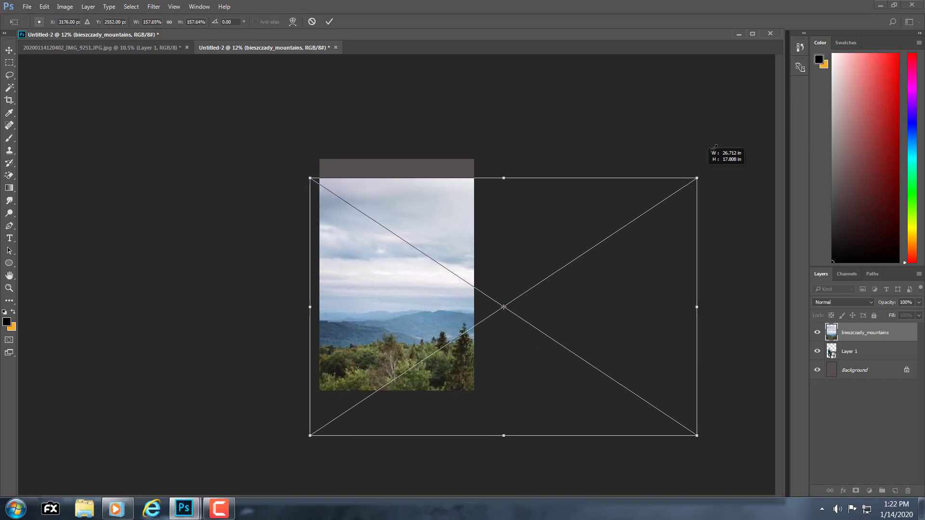
left_click_drag(715, 147, 733, 158)
left_click_drag(634, 191, 608, 191)
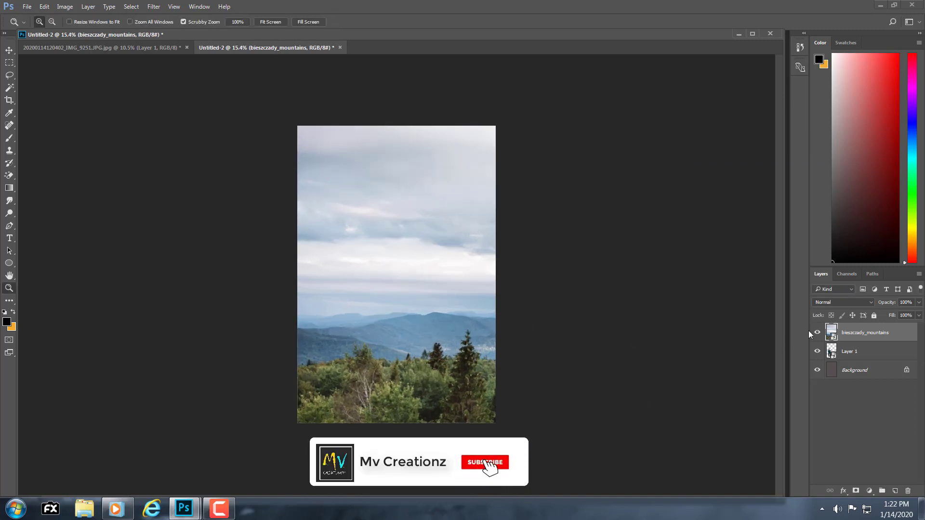
left_click_drag(833, 338, 833, 356)
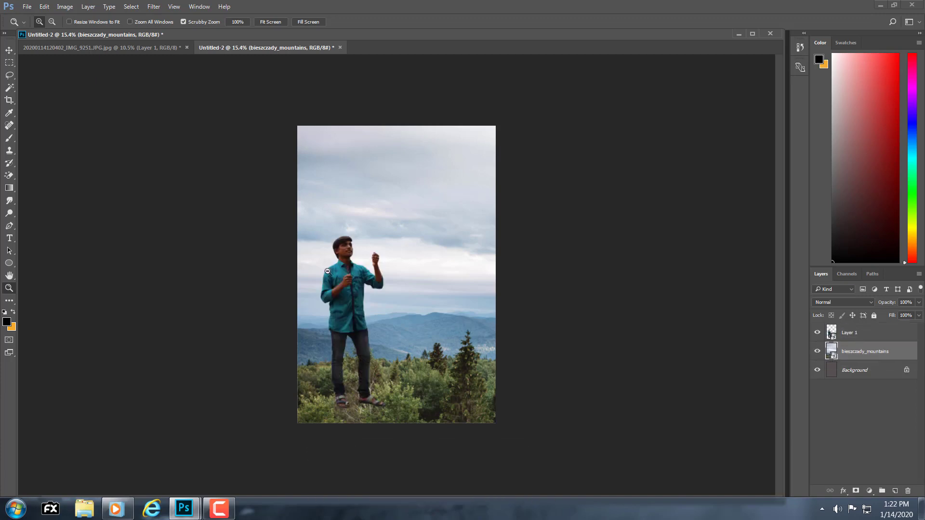
Select Layer 1 with the Move tool and nudge the man's position.
scroll(245, 233, "up", 1)
left_click(9, 51)
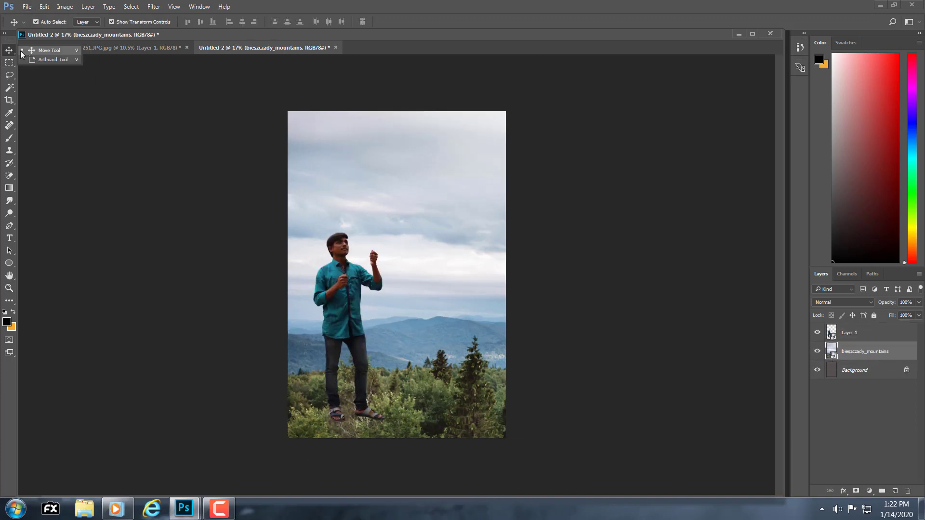
left_click(346, 311)
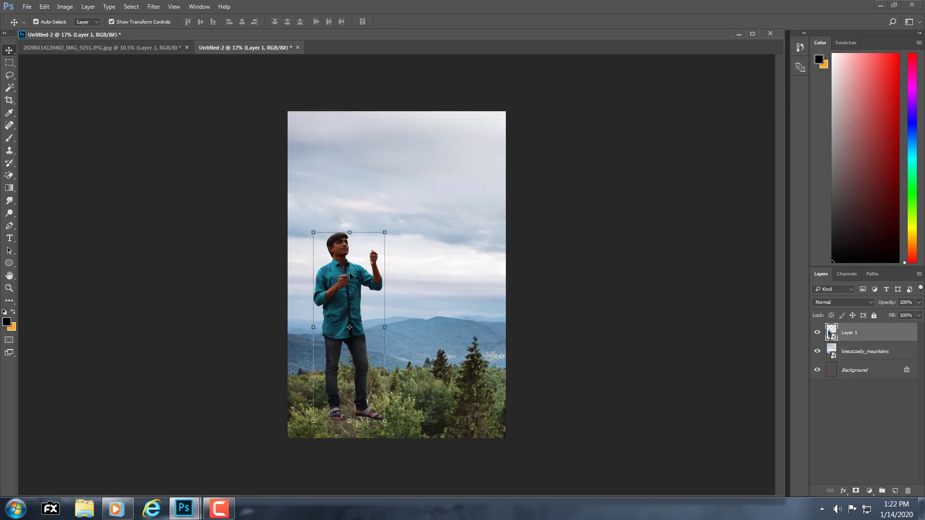
left_click_drag(350, 275, 341, 266)
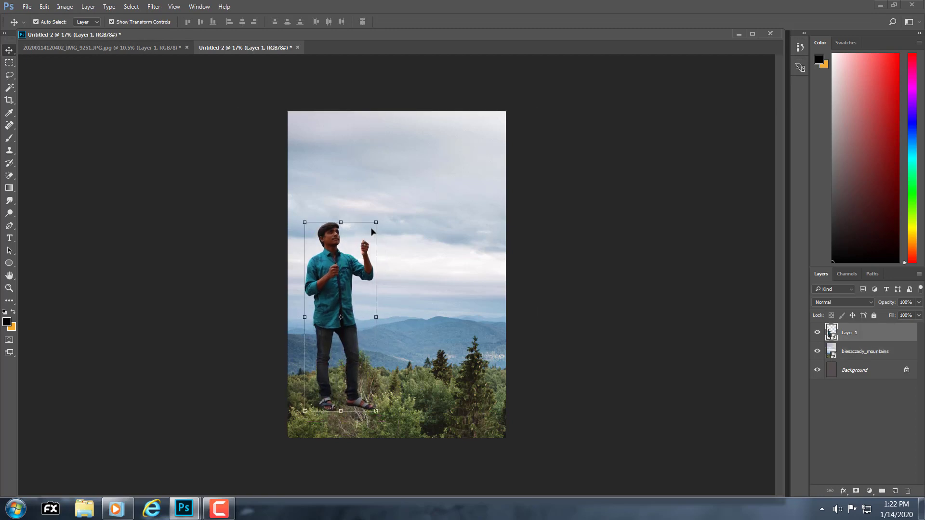
left_click_drag(334, 284, 332, 288)
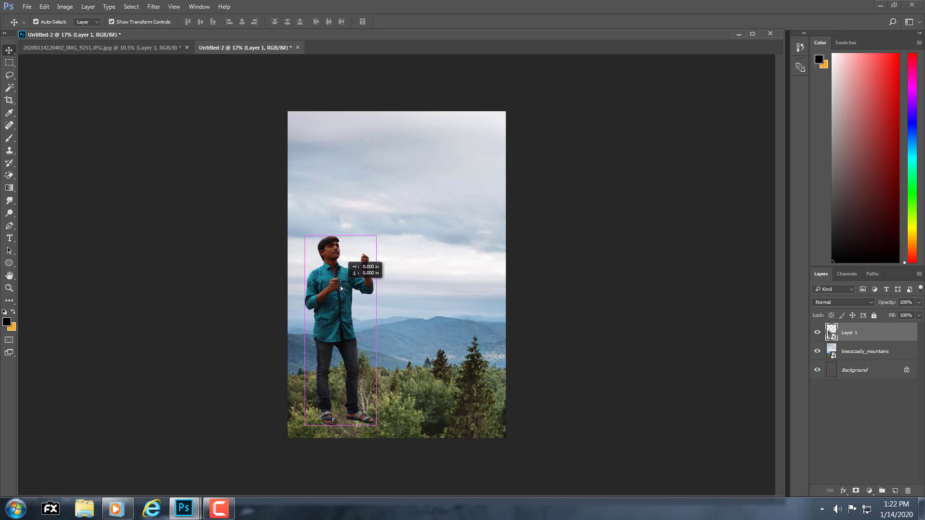
left_click_drag(340, 288, 344, 282)
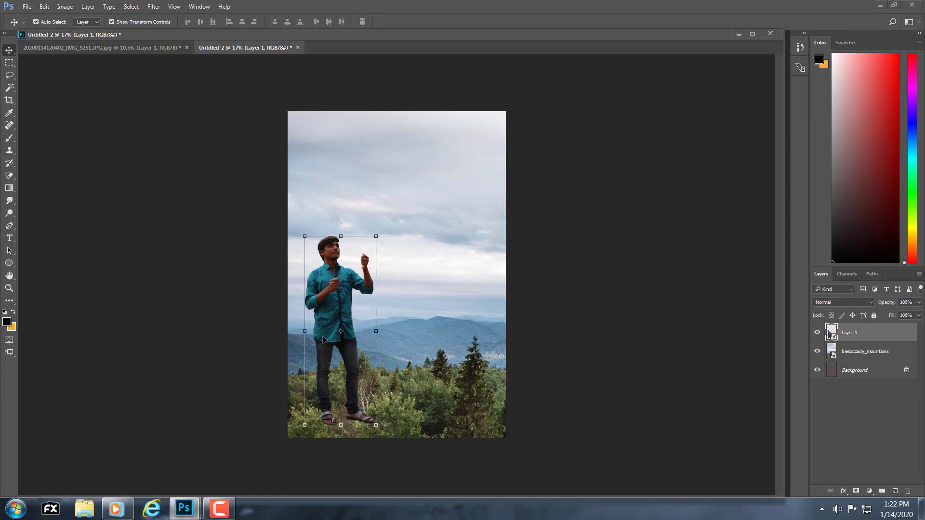
Flip the man horizontally and move him to the right side of the scene.
right_click(338, 332)
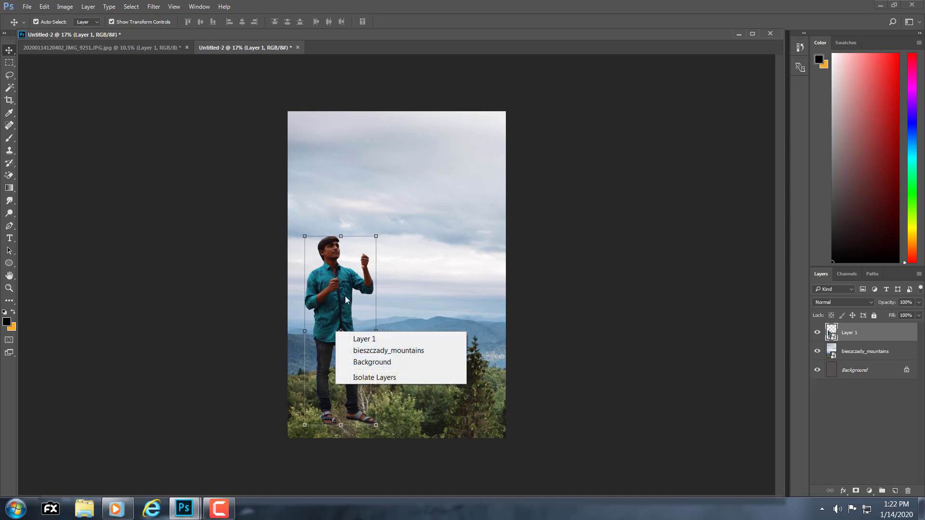
left_click(353, 339)
key("ctrl+t")
right_click(341, 332)
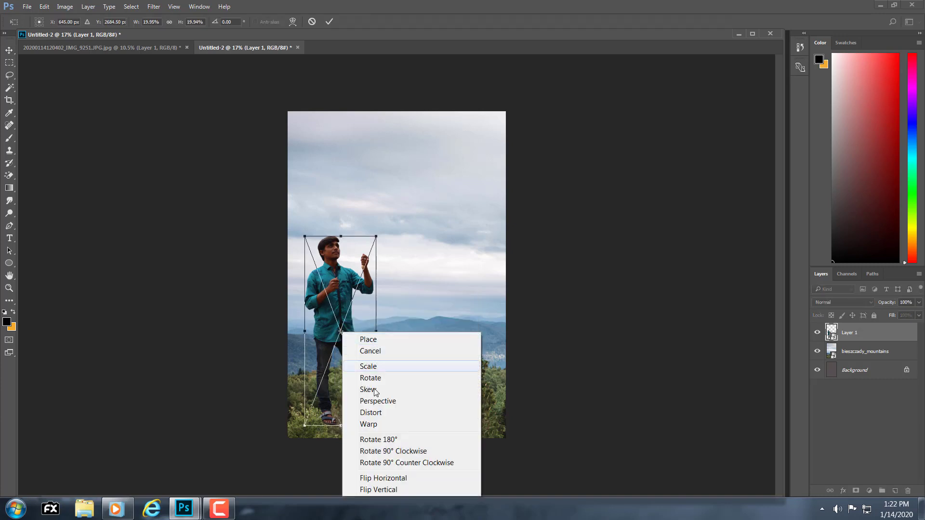
left_click(386, 477)
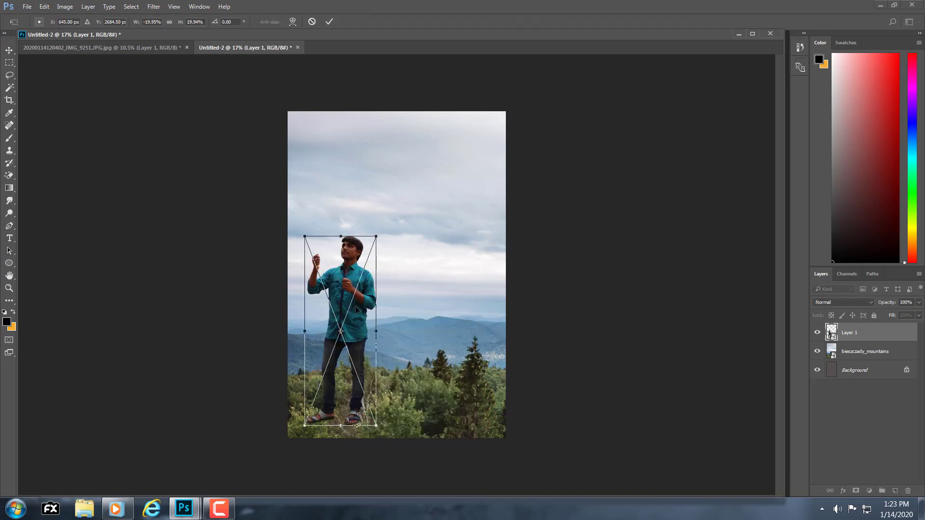
left_click_drag(356, 309, 458, 265)
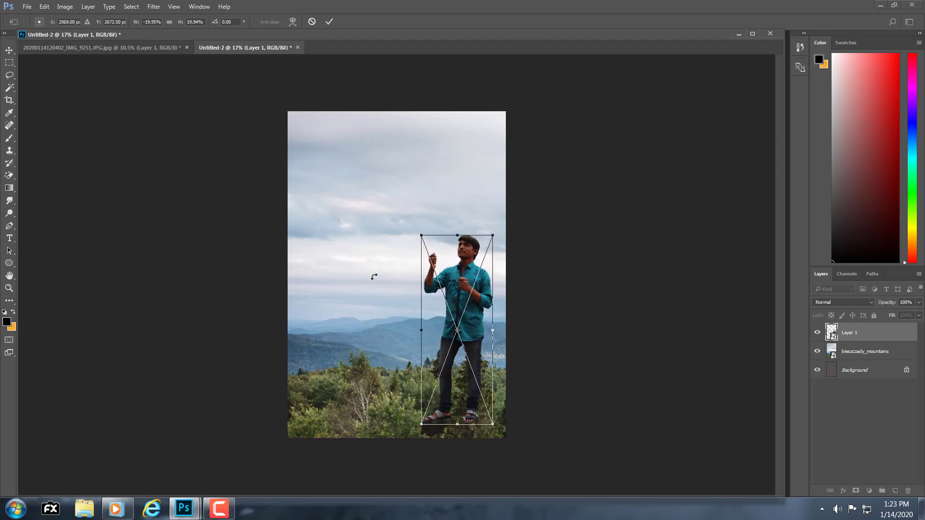
left_click(325, 23)
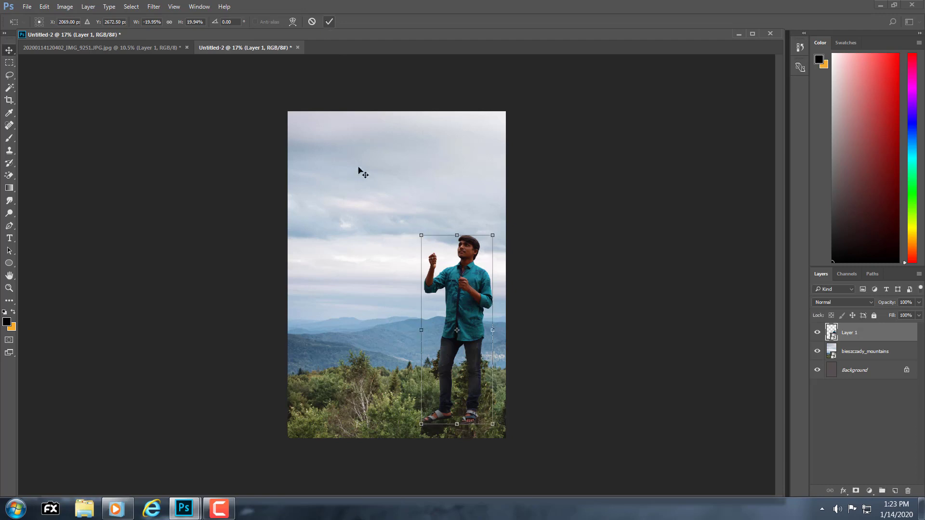
key("z")
left_click_drag(441, 214, 448, 275)
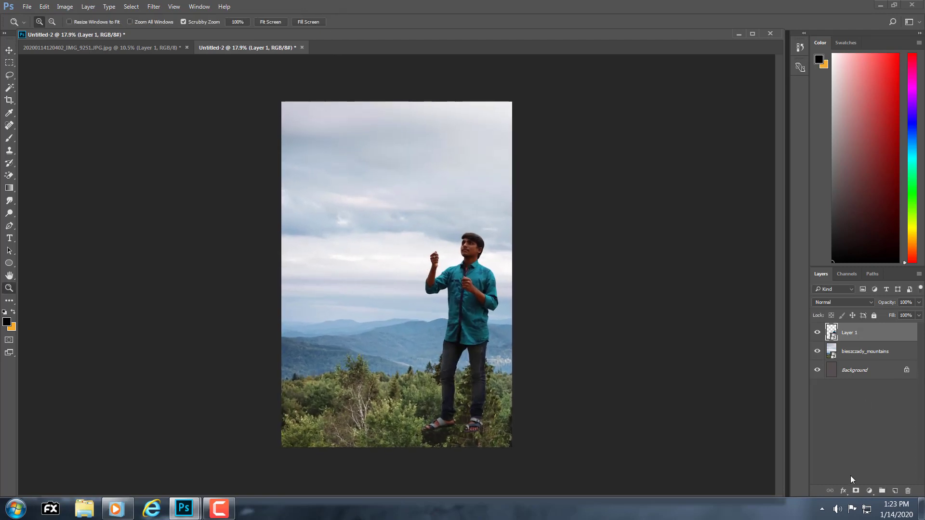
Add a Selective Color layer lowering Black and Cyan in the Reds, then adjust Yellows.
left_click(869, 491)
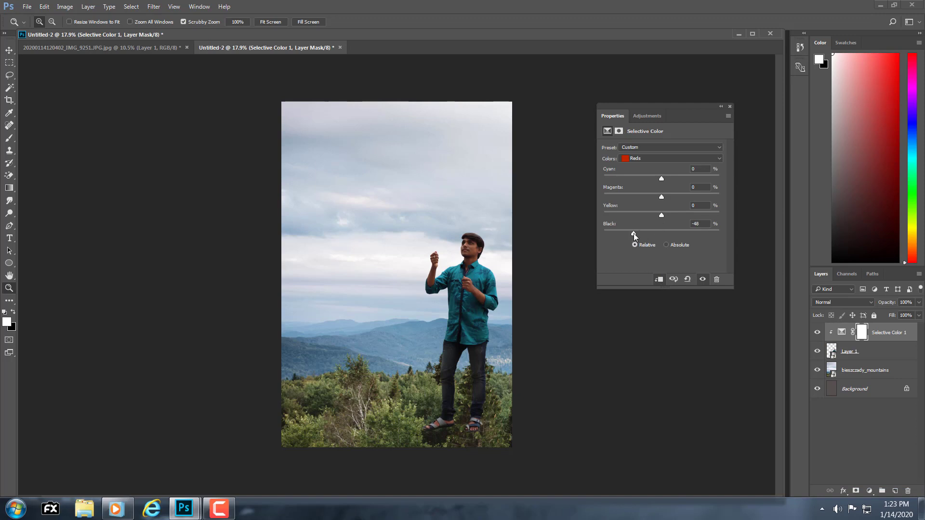
left_click_drag(634, 233, 628, 233)
left_click(644, 178)
left_click(644, 154)
left_click(639, 175)
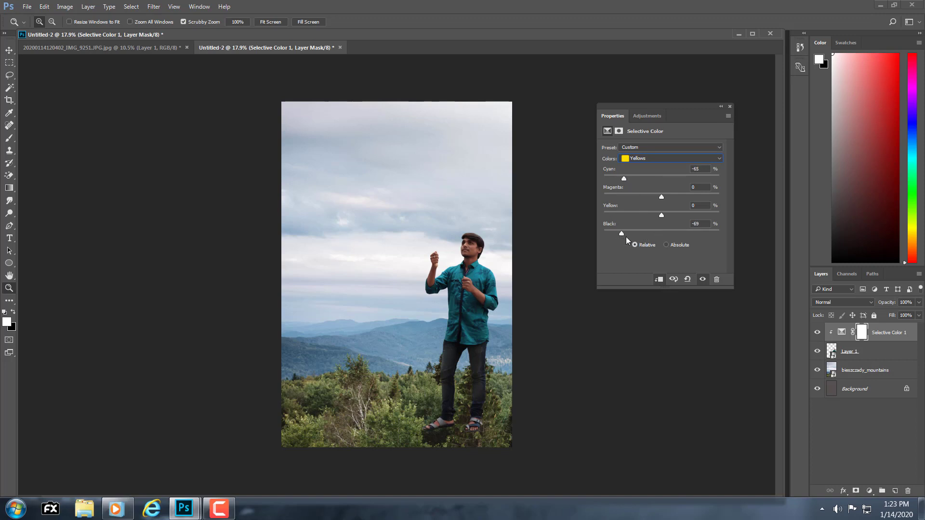
Add a Hue/Saturation layer on the man with Reds saturation +29 and lightness +20.
left_click(840, 351)
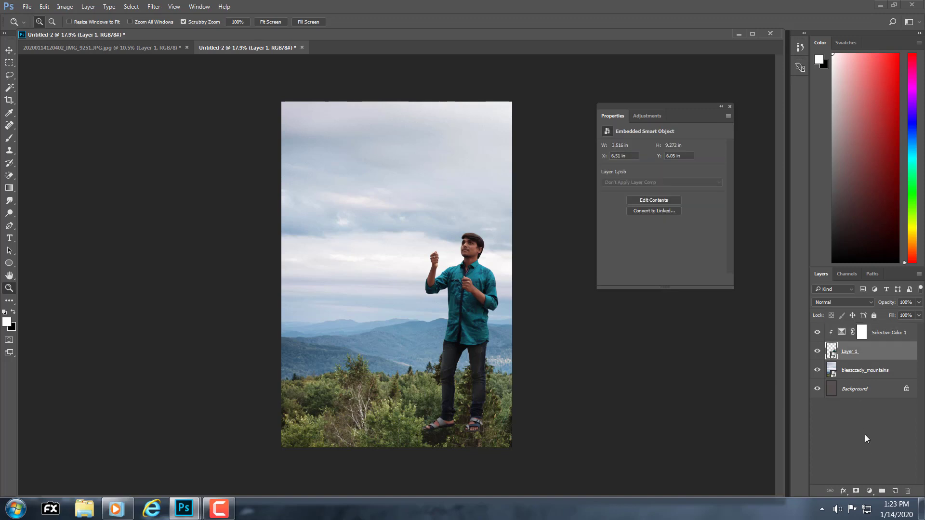
left_click(868, 490)
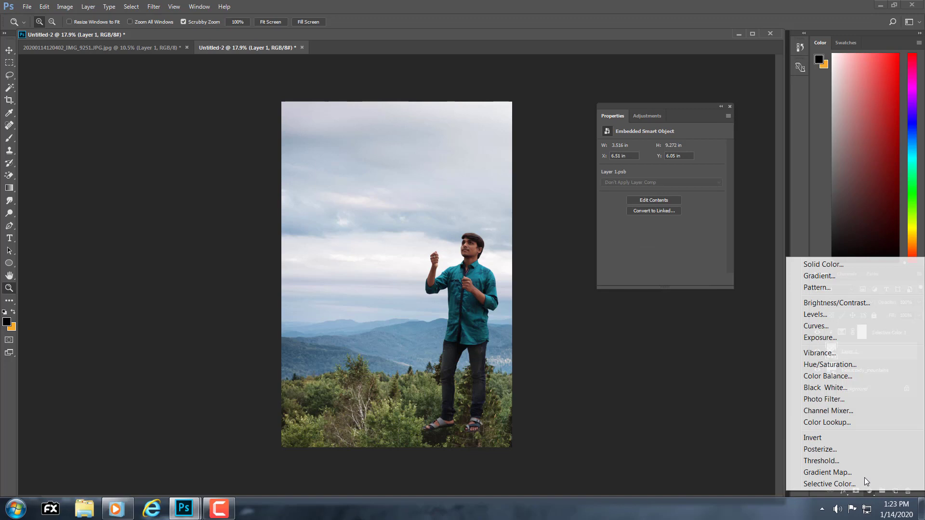
left_click(814, 365)
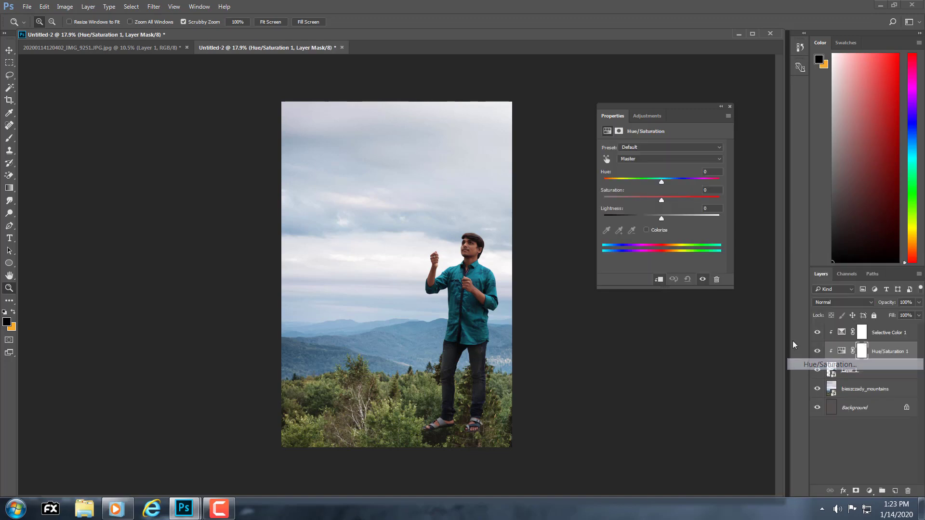
left_click(651, 159)
left_click(651, 165)
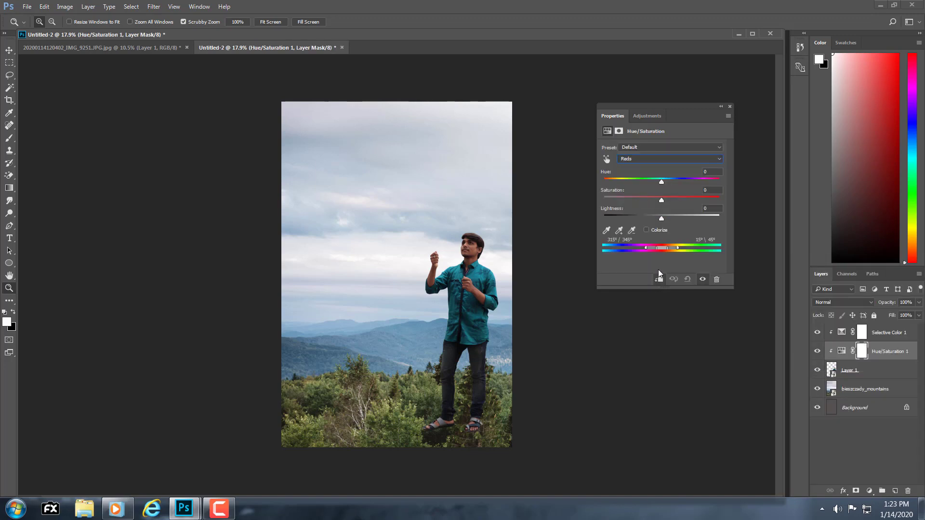
left_click(678, 200)
left_click(678, 217)
left_click(640, 160)
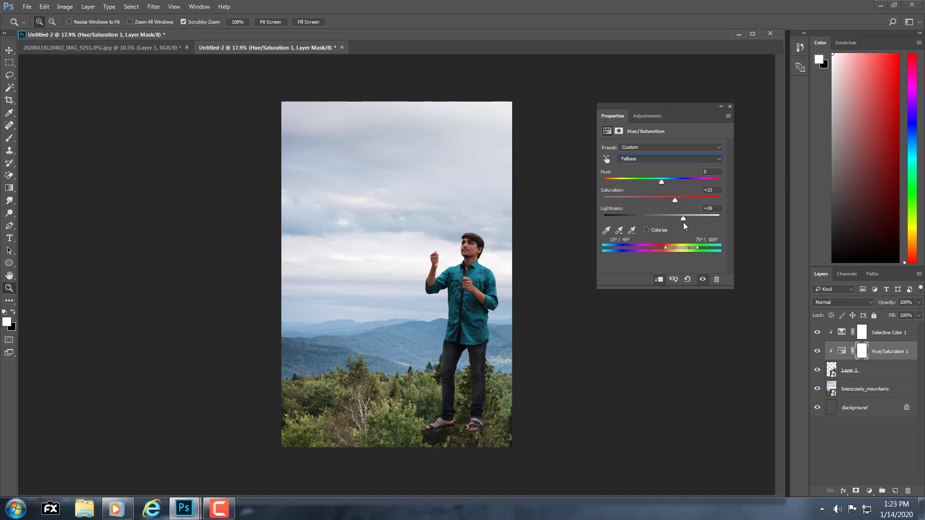
left_click(729, 105)
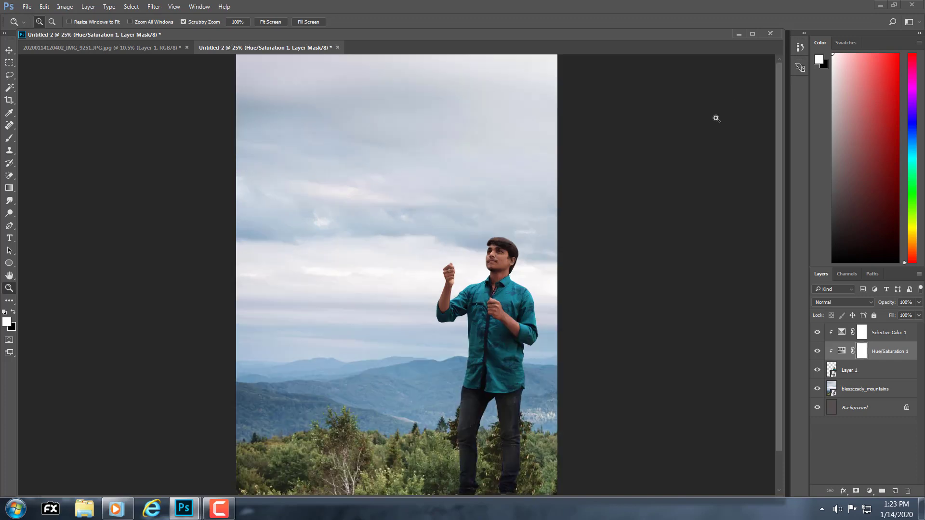
mouse_move(397, 250)
left_mouse_down()
mouse_move(486, 277)
mouse_move(489, 263)
left_mouse_up()
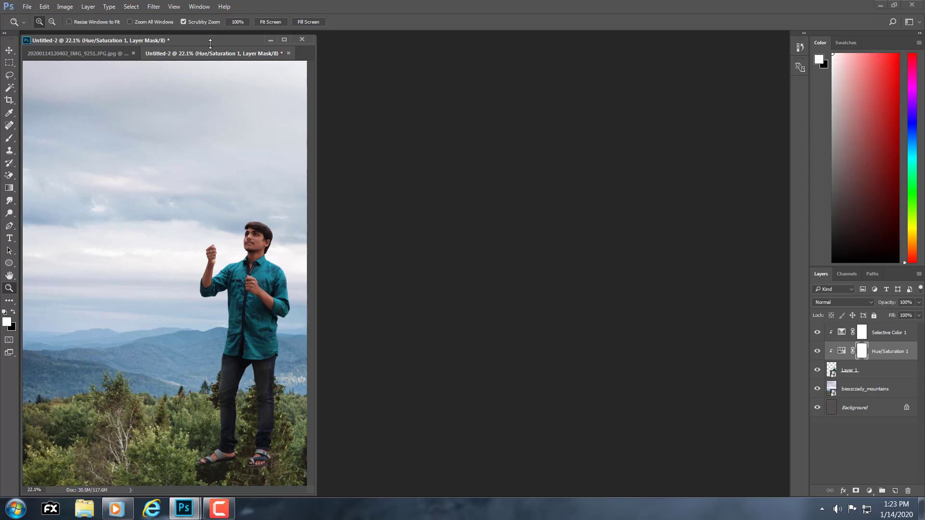
left_click_drag(210, 43, 230, 33)
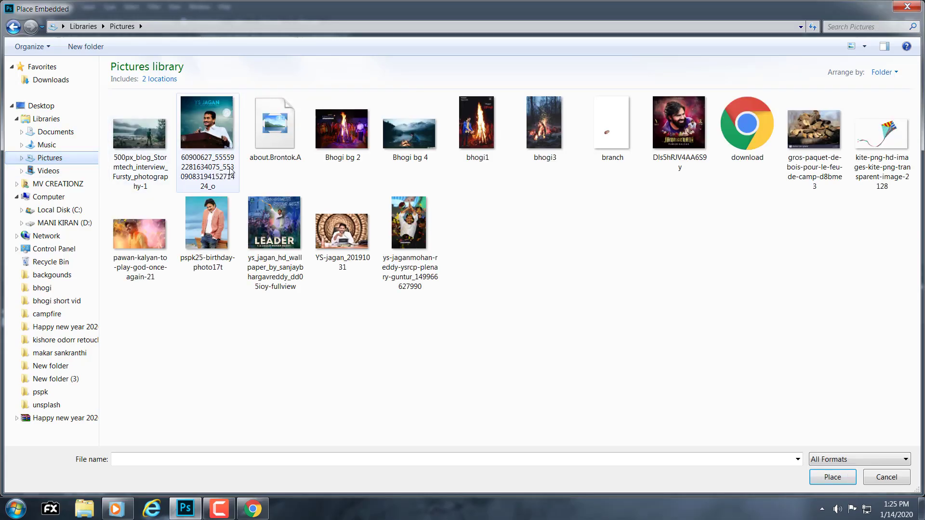
Place the kite image at about 70% in the upper-left sky, then select the man's Layer 1.
double_click(882, 135)
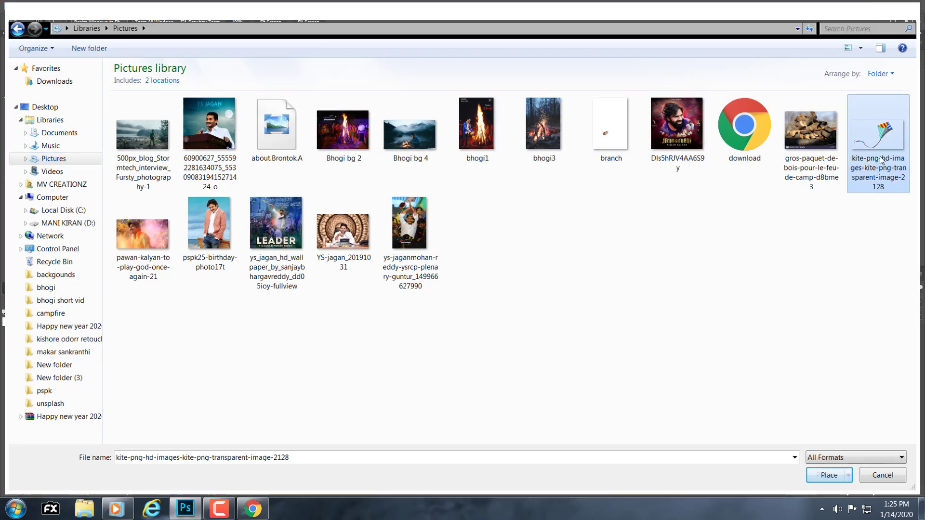
scroll(539, 231, "down", 3)
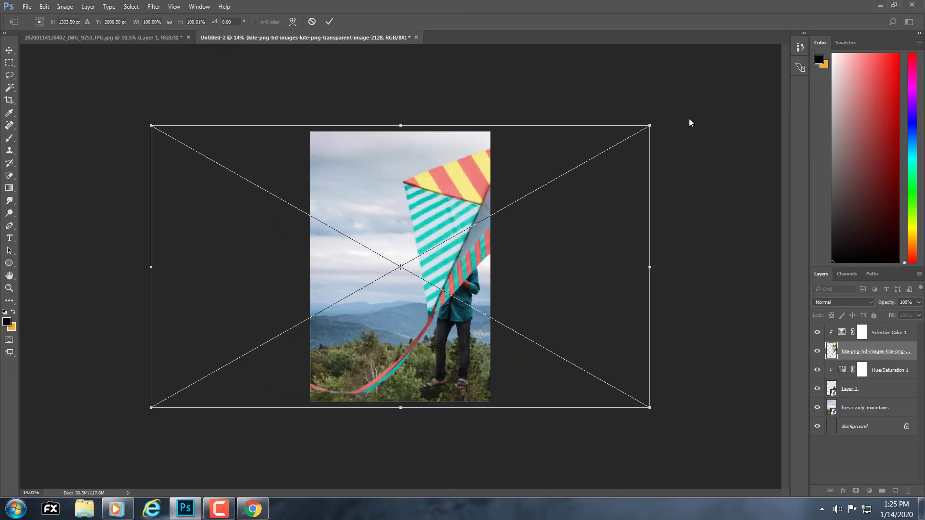
left_click_drag(647, 122, 500, 210)
left_click_drag(459, 232, 400, 156)
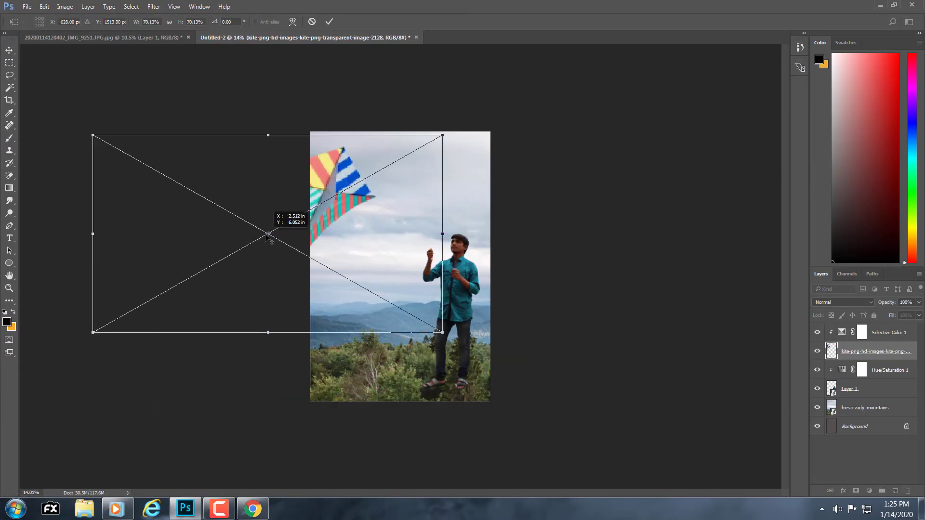
mouse_move(268, 235)
left_mouse_down()
mouse_move(392, 182)
mouse_move(388, 153)
left_mouse_up()
key("Return")
left_click(850, 389)
left_click(154, 6)
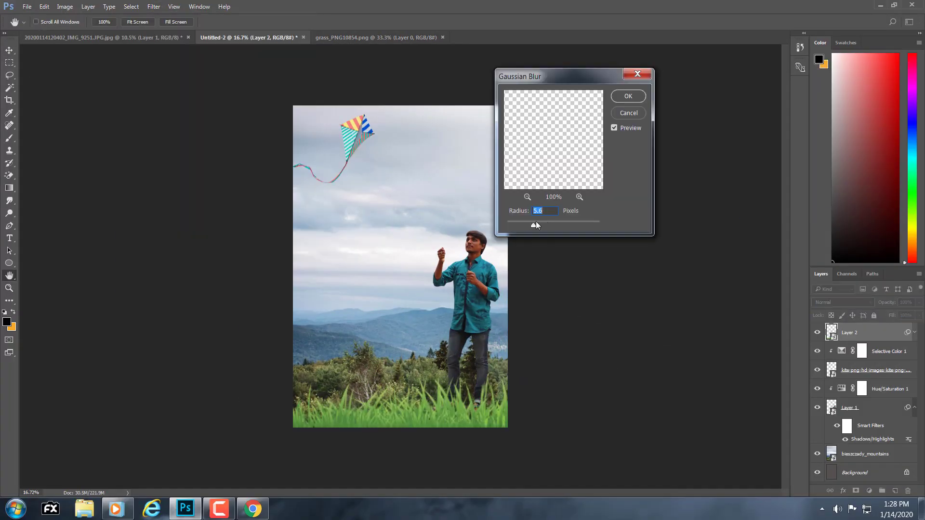
Apply a Gaussian Blur to the grass layer.
left_click(362, 191)
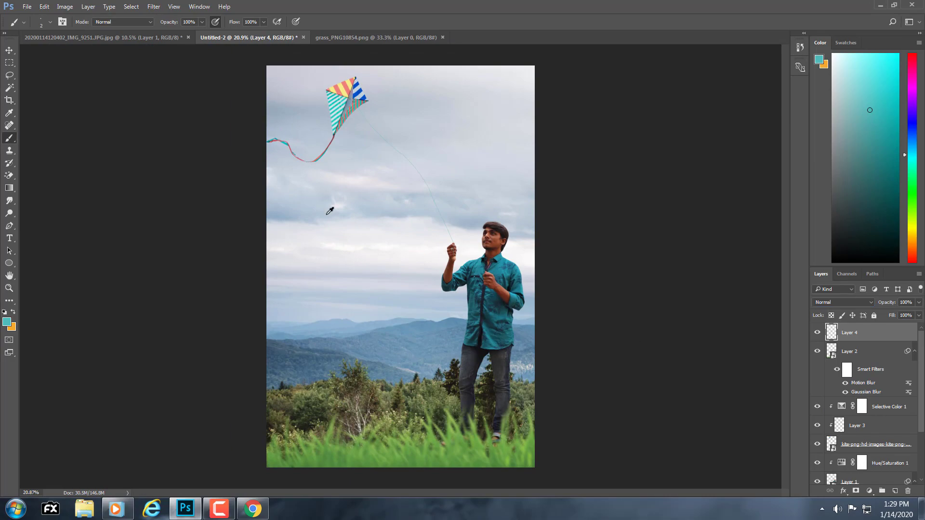
scroll(329, 211, "up", 3)
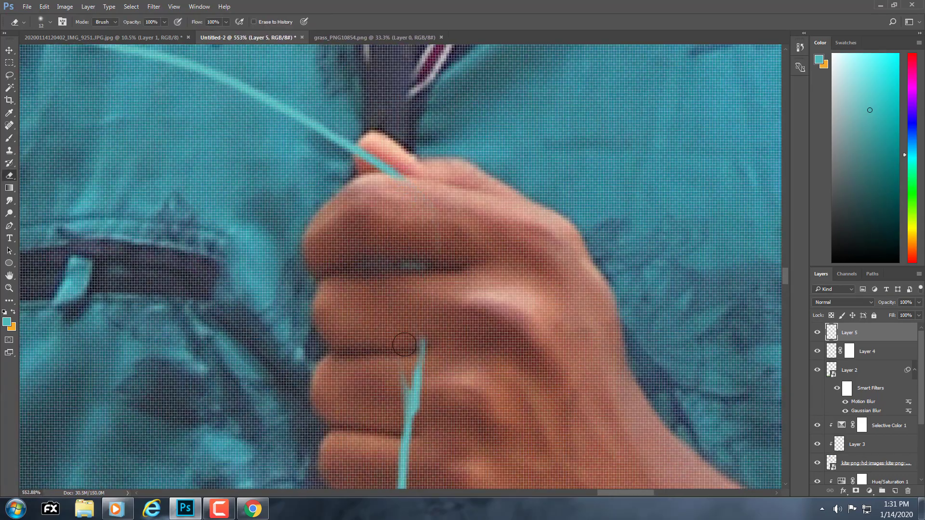
Confirm the Camera Raw Filter settings on the mountain backdrop.
key("Return")
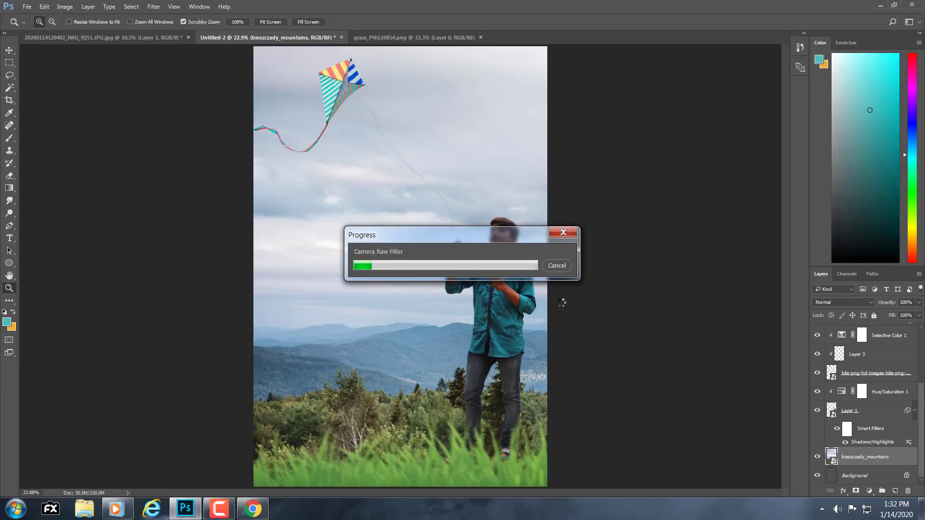
scroll(600, 289, "up", 3)
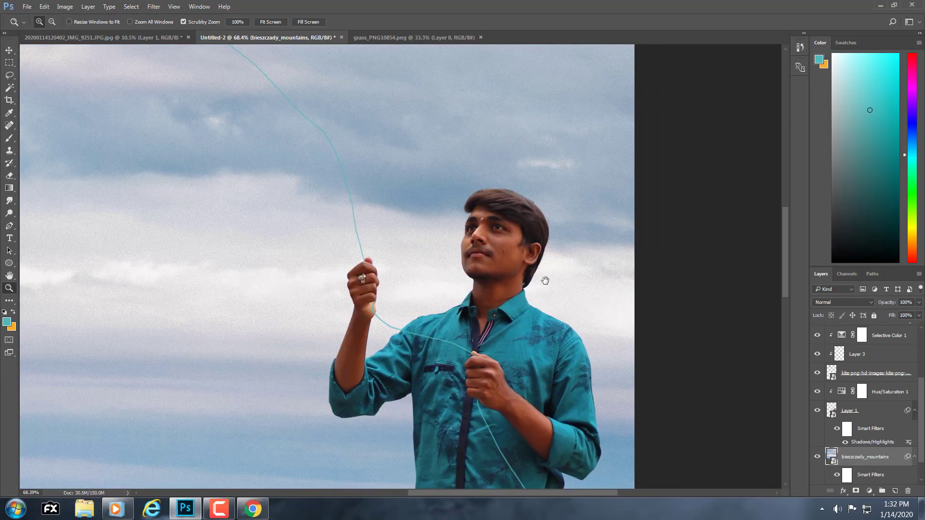
scroll(543, 275, "up", 5)
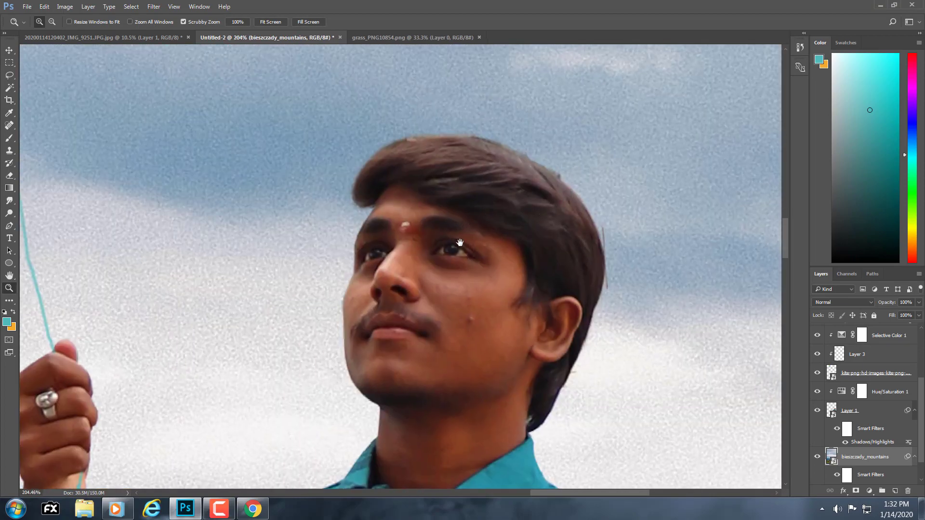
scroll(842, 453, "down", 1)
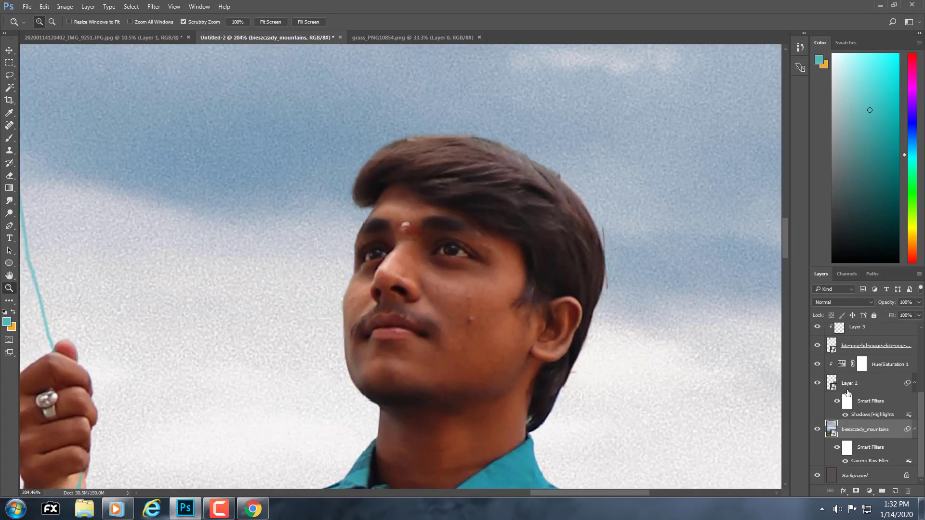
Rasterize the man's Layer 1 and set a 7 px Eraser for his hair edges.
left_click(847, 382)
left_click(10, 176)
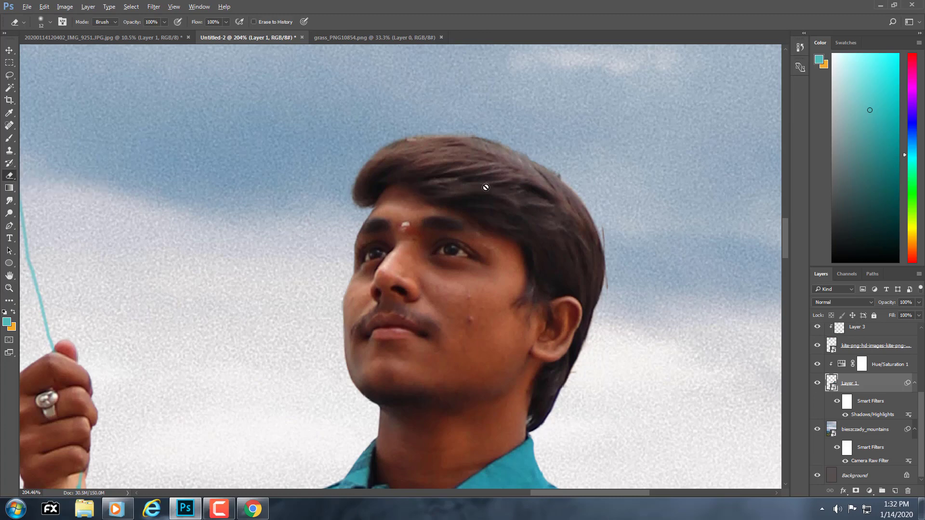
scroll(545, 169, "up", 2)
left_click(544, 168)
key("Return")
right_click(550, 169, "alt")
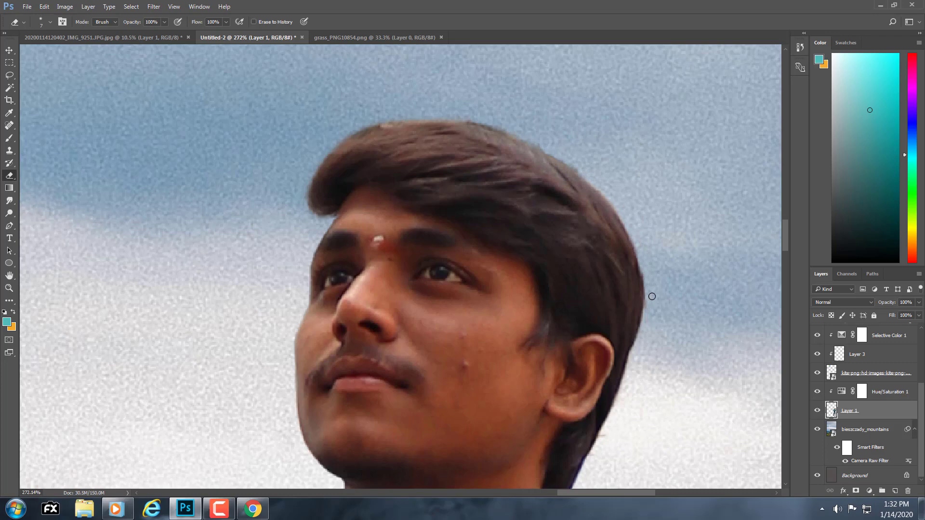
scroll(549, 206, "down", 3)
scroll(542, 226, "down", 2)
scroll(540, 236, "down", 2)
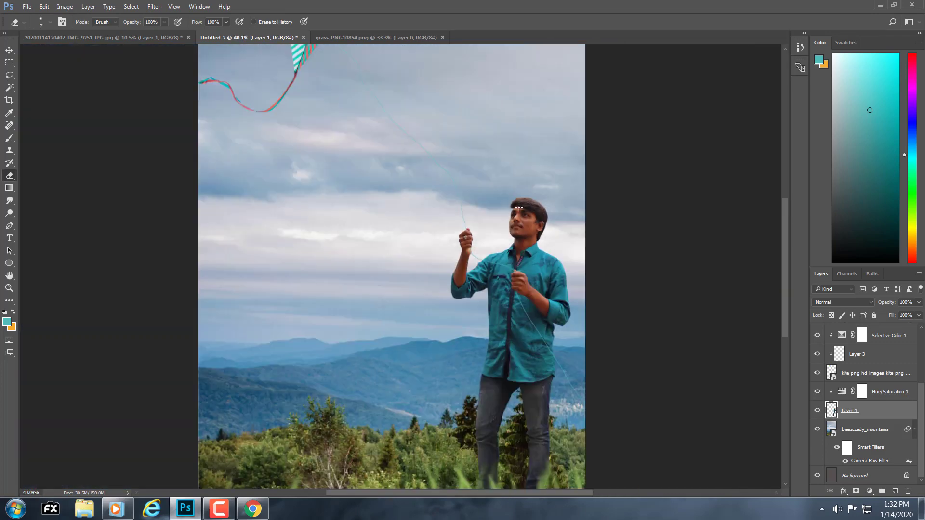
scroll(536, 244, "up", 4)
scroll(536, 244, "up", 3)
scroll(514, 252, "up", 3)
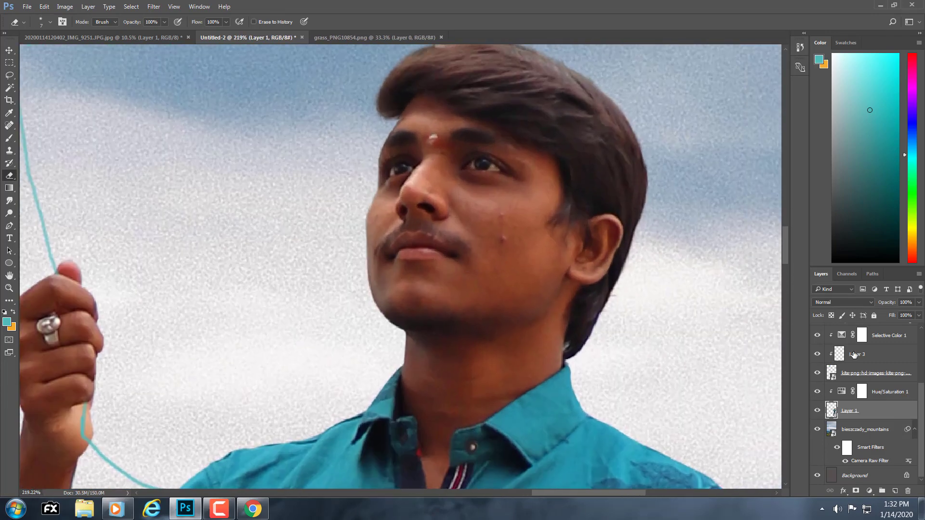
Add a Selective Color layer on the man and pull the Reds' Black down to about -48.
left_click(870, 490)
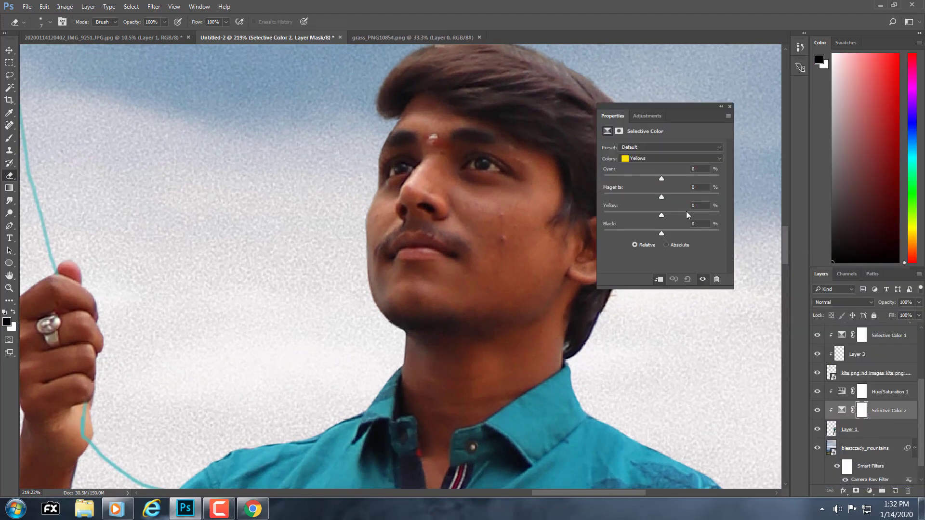
left_click(649, 155)
left_click(642, 230)
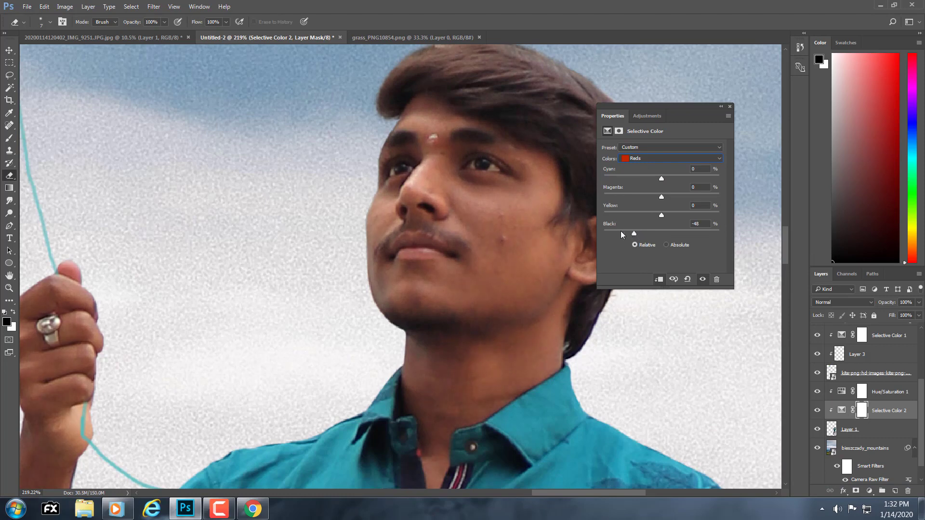
left_click_drag(634, 230, 633, 233)
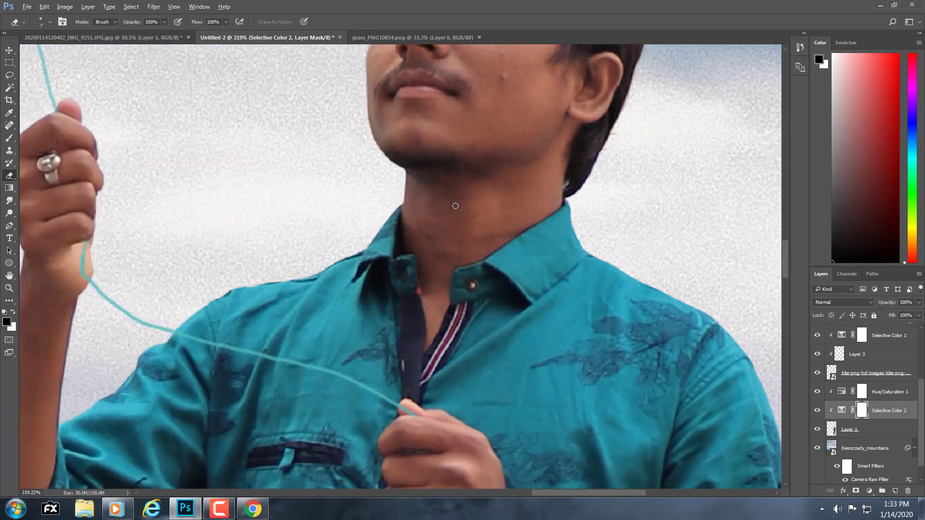
scroll(452, 207, "down", 3)
scroll(462, 231, "up", 2)
scroll(474, 256, "down", 2)
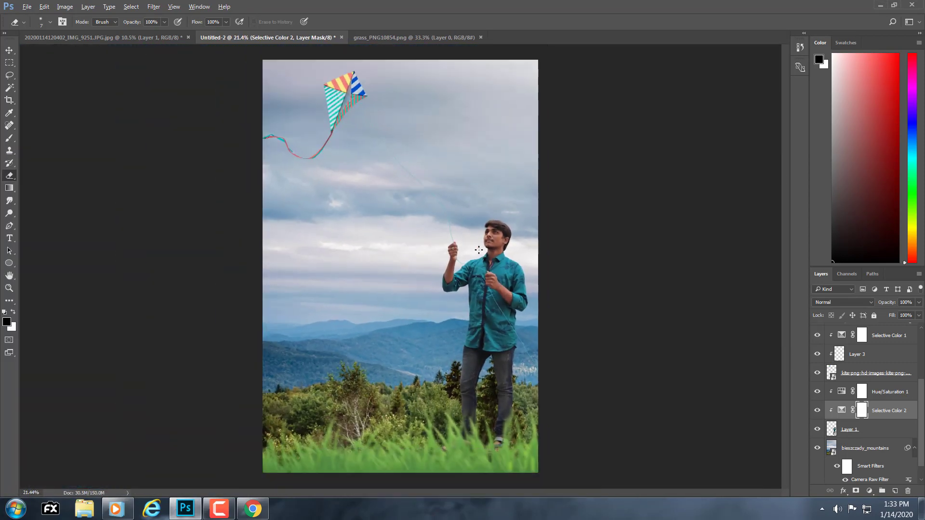
scroll(888, 450, "down", 1)
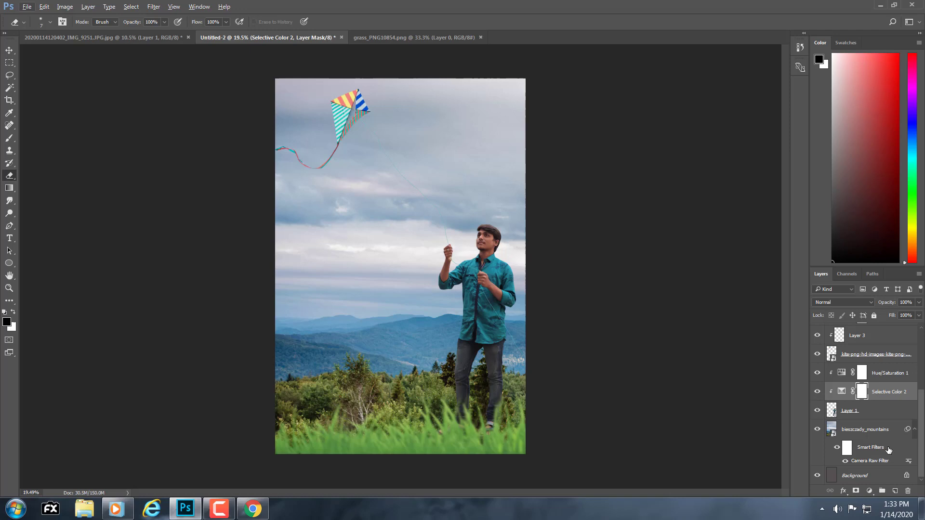
Apply a 13 px Field Blur from the Blur Gallery to the bieszczady_mountains layer.
left_click(868, 418)
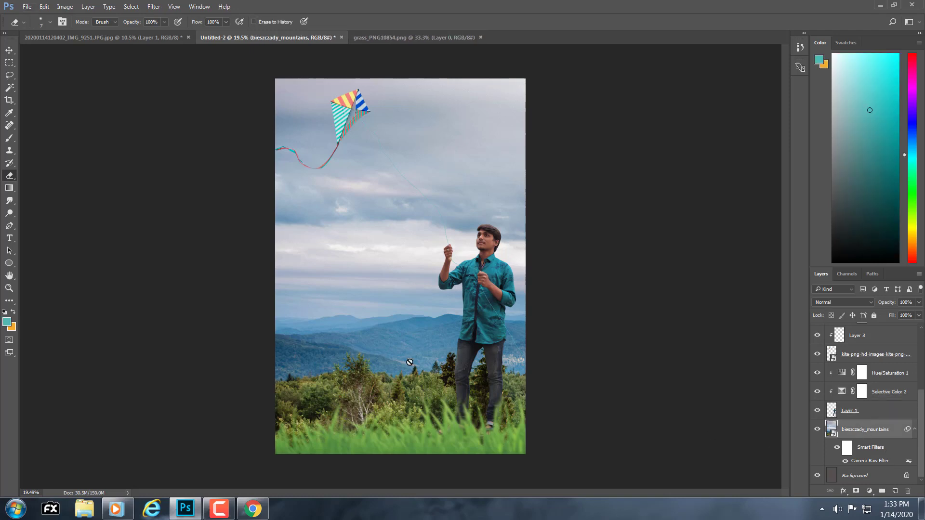
left_click(154, 6)
mouse_move(174, 151)
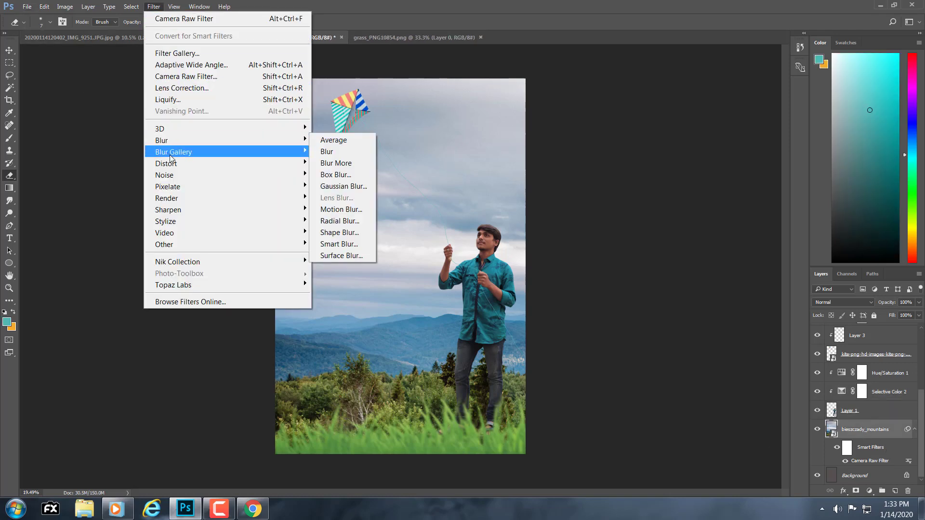
left_click(333, 152)
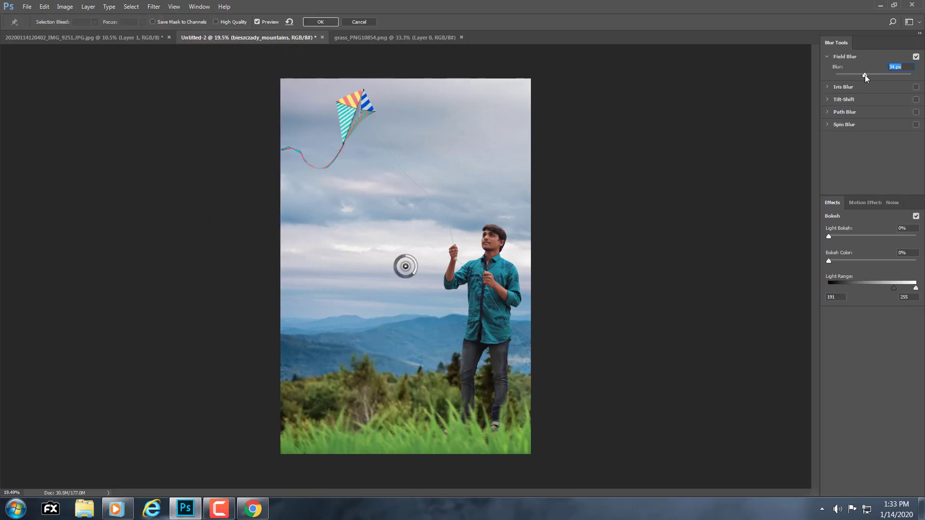
left_click_drag(865, 75, 851, 75)
left_click(323, 23)
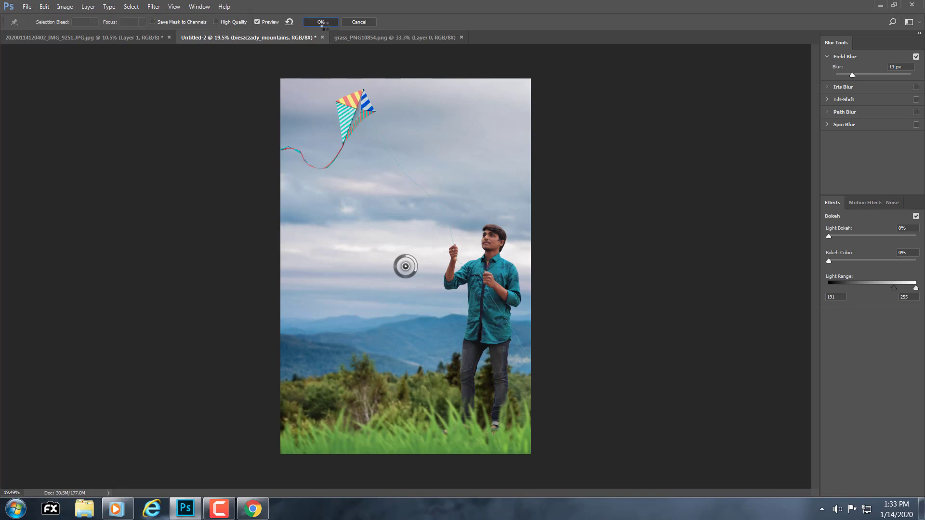
left_click_drag(494, 198, 427, 229)
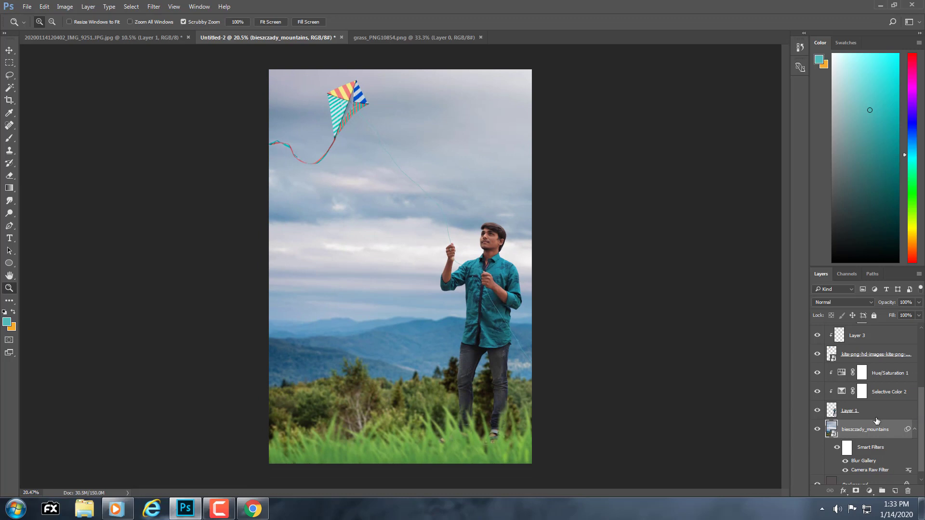
Clip a Hue/Saturation adjustment to grass Layer 2: hue -20, saturation -22, lightness -12.
scroll(877, 420, "down", 1)
scroll(858, 456, "up", 5)
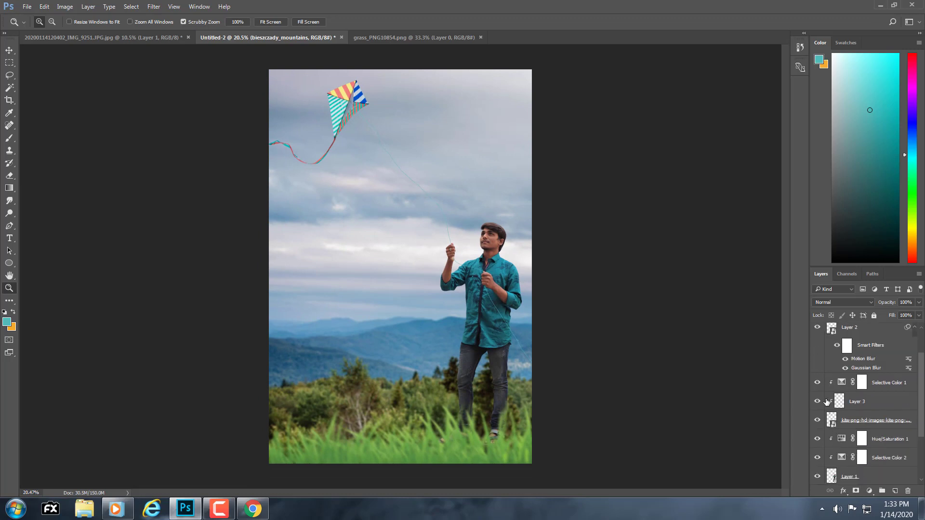
left_click(818, 328)
left_click(827, 332)
left_click(869, 491)
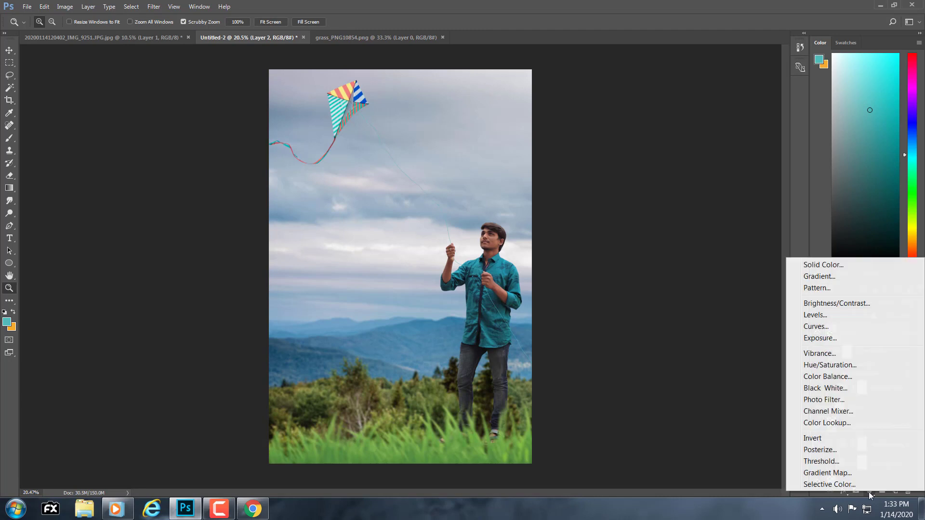
left_click(830, 364)
left_click(660, 279)
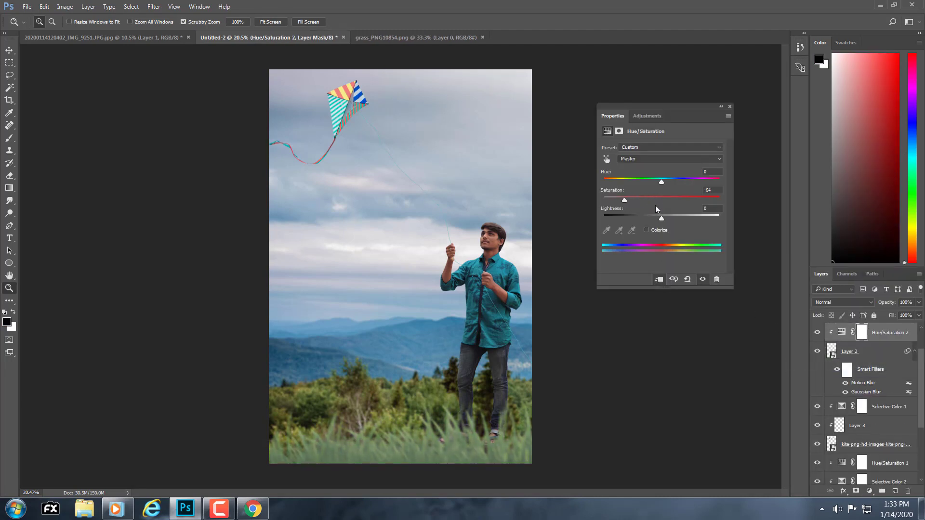
mouse_move(624, 200)
left_mouse_down()
mouse_move(649, 201)
mouse_move(641, 219)
mouse_move(654, 219)
left_mouse_up()
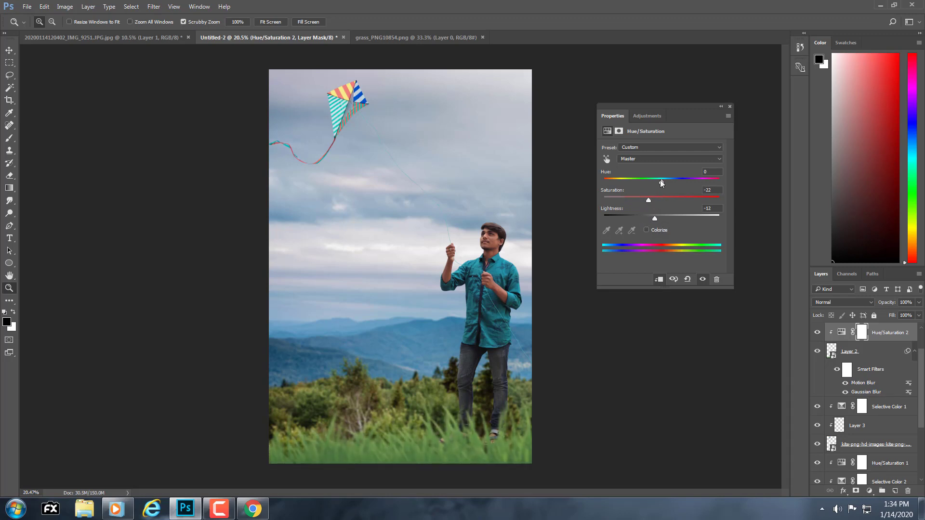
left_click_drag(640, 181, 650, 197)
Rasterize the grass layer after the Clone Stamp fails on it.
left_click(728, 107)
left_click_drag(553, 371, 891, 376)
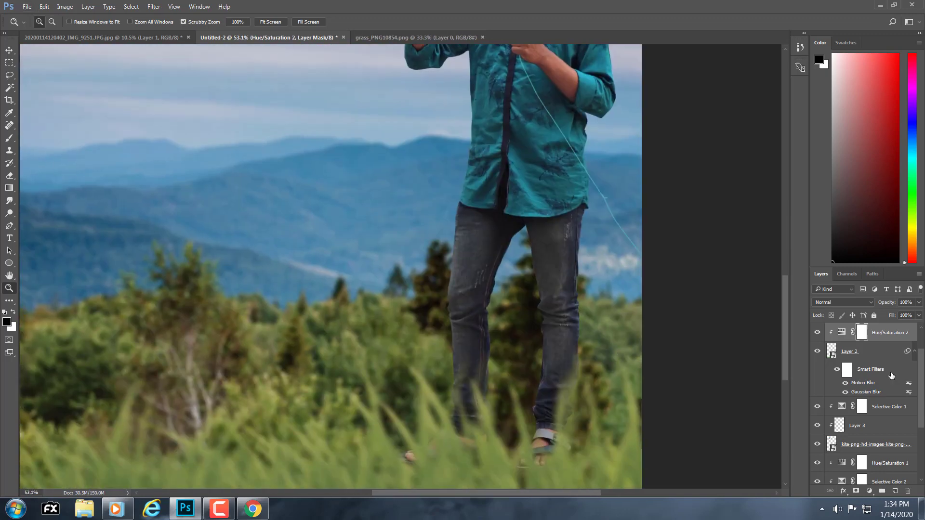
left_click(887, 355)
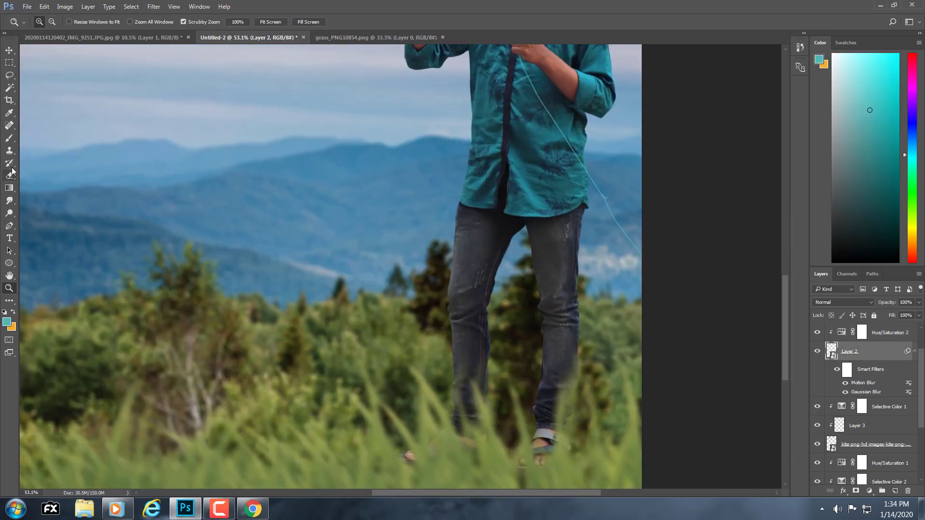
left_click(9, 150)
scroll(409, 202, "up", 2)
left_click(469, 310)
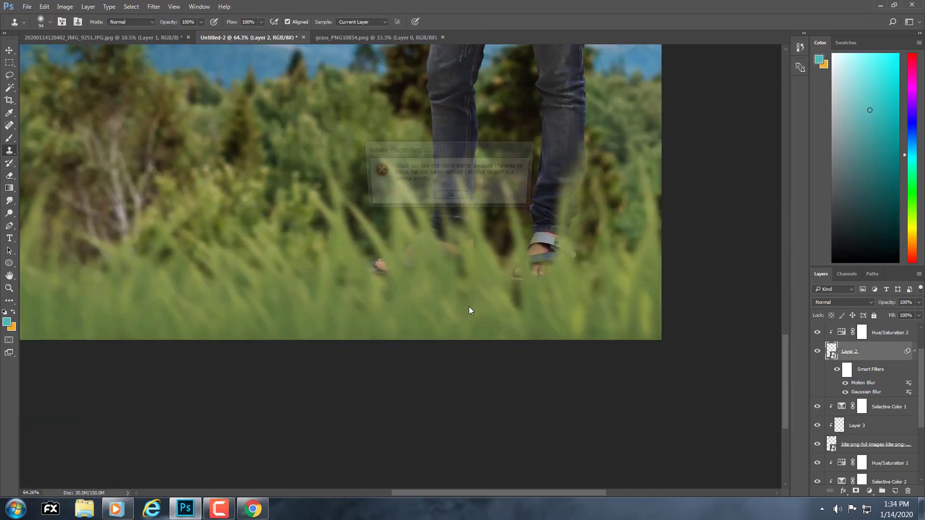
left_click(449, 198)
left_click(565, 314)
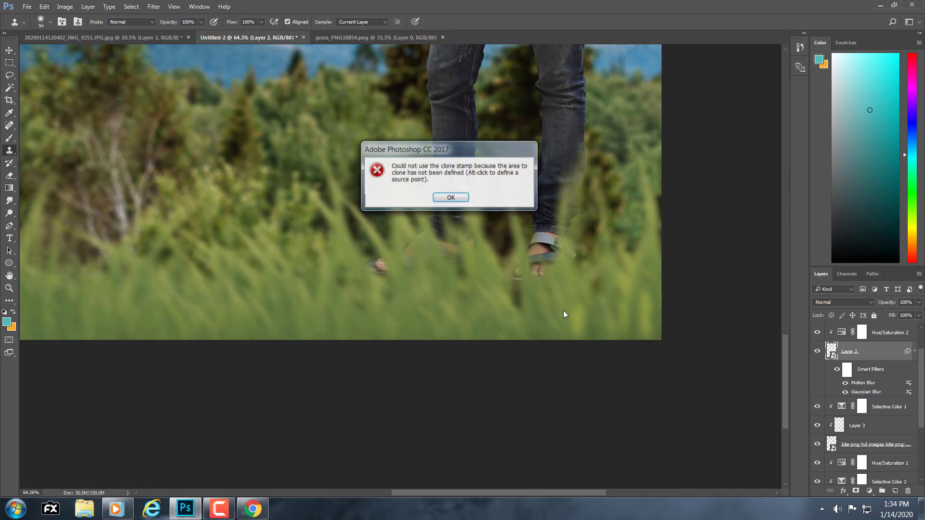
key("Return")
right_click(835, 352)
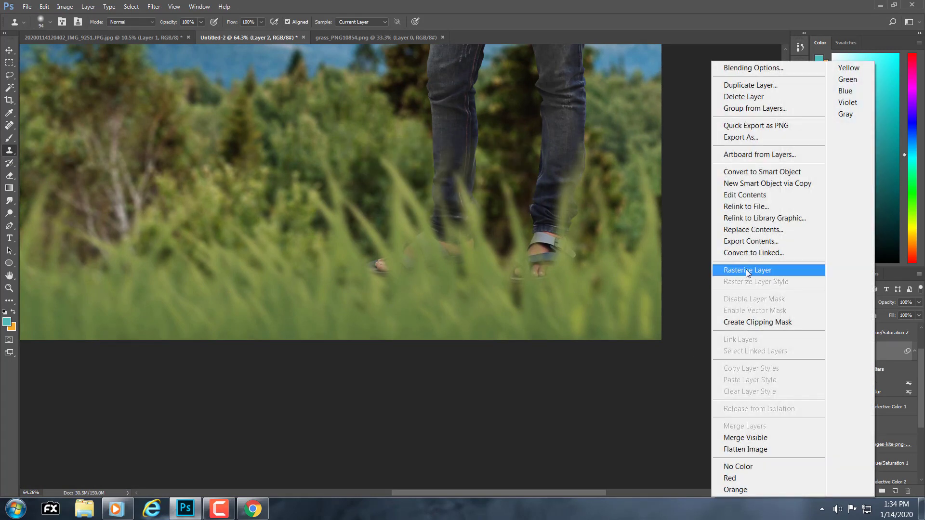
left_click(747, 271)
Clone grass over the man's feet and sandal, then fit the image on screen.
scroll(407, 289, "up", 2)
left_click(402, 294, "alt")
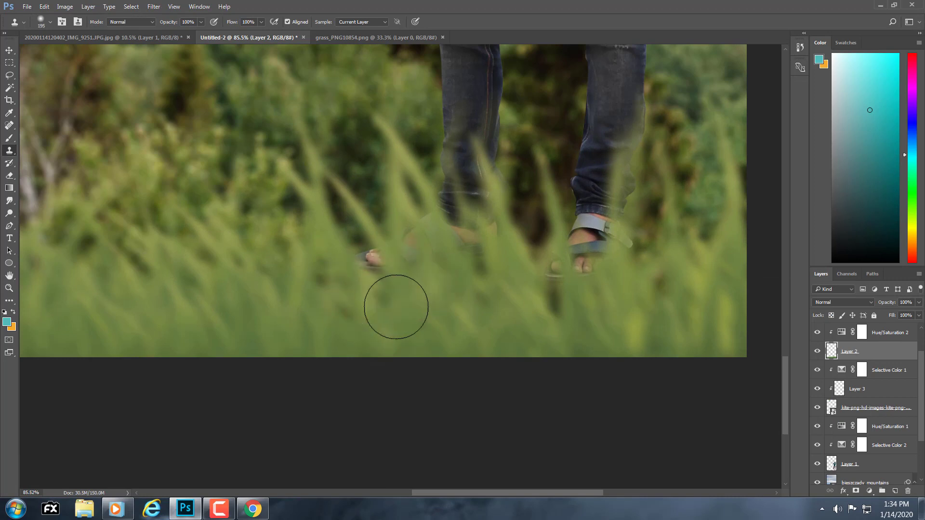
left_click_drag(392, 305, 371, 268)
left_click(511, 310, "alt")
left_click_drag(552, 268, 585, 279)
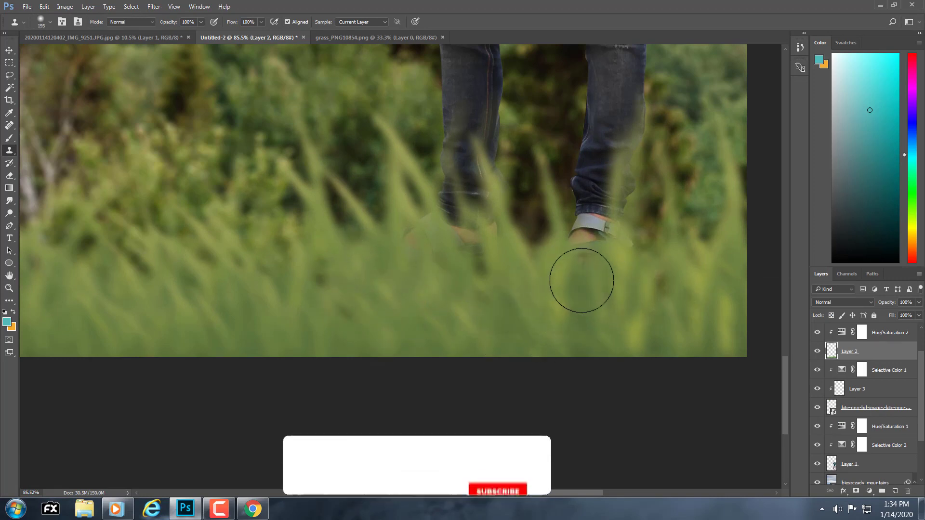
mouse_move(399, 266)
left_mouse_down()
mouse_move(475, 278)
mouse_move(506, 265)
mouse_move(448, 274)
mouse_move(620, 291)
mouse_move(653, 330)
left_mouse_up()
scroll(653, 330, "down", 3)
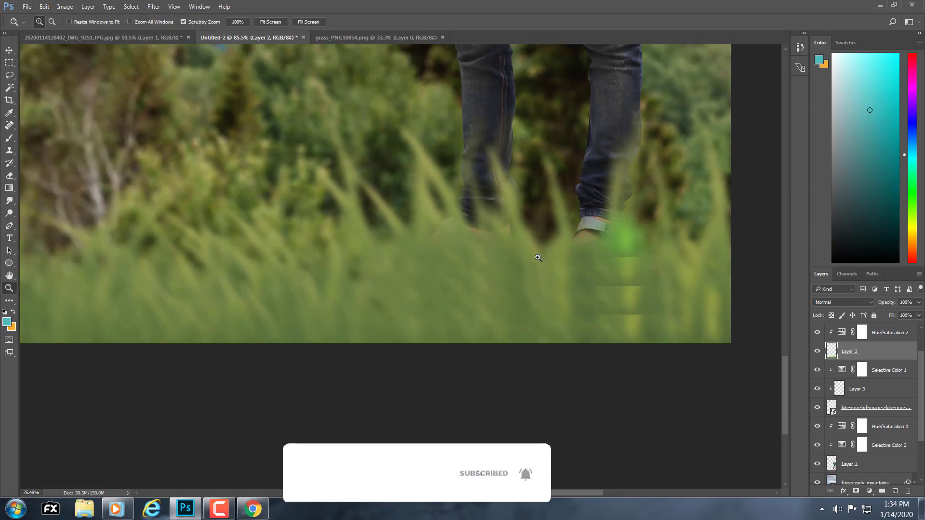
scroll(530, 270, "down", 5)
key("z")
right_click(391, 268)
left_click(414, 277)
scroll(471, 284, "down", 1)
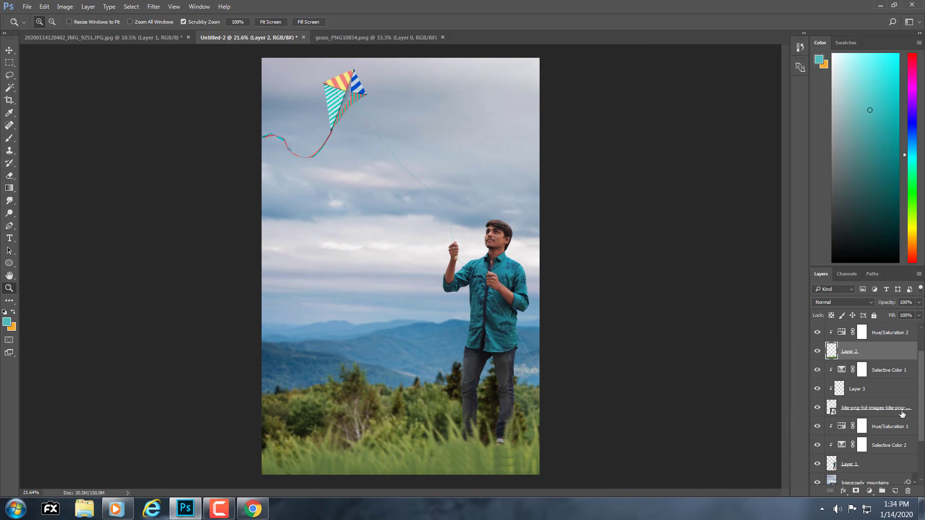
Select the man's Layer 1 and set up the Smudge tool with a 65 px brush.
scroll(902, 415, "down", 3)
left_click(835, 408)
left_click(817, 407)
left_click(817, 407)
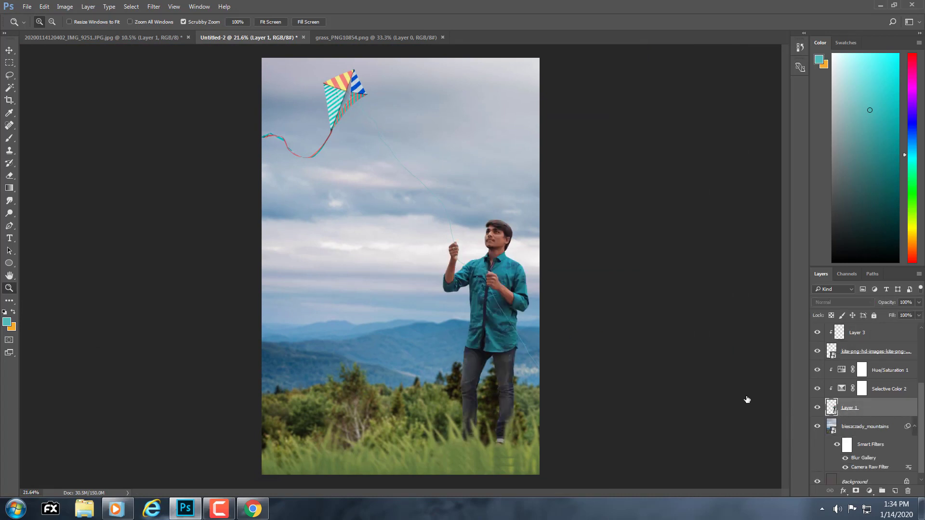
left_click(9, 200)
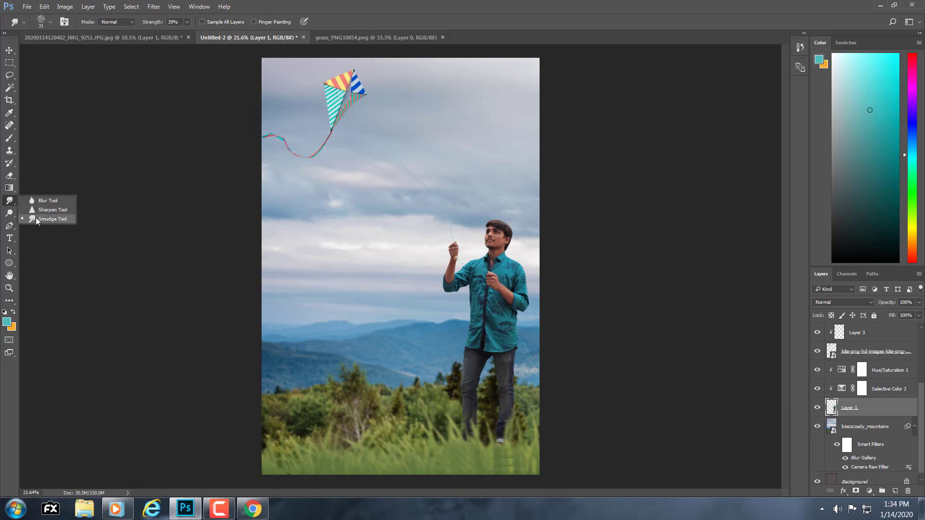
left_click(35, 218)
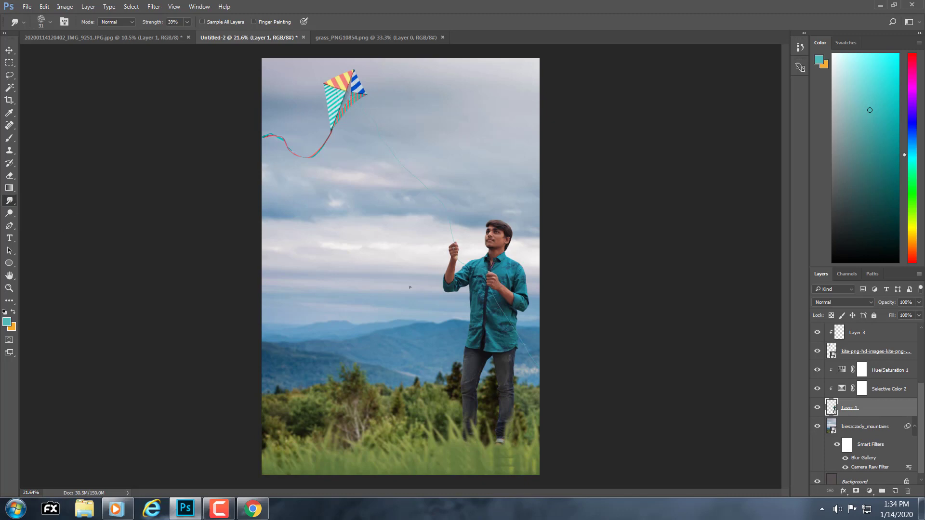
left_click(51, 22)
double_click(93, 158)
scroll(448, 211, "up", 2)
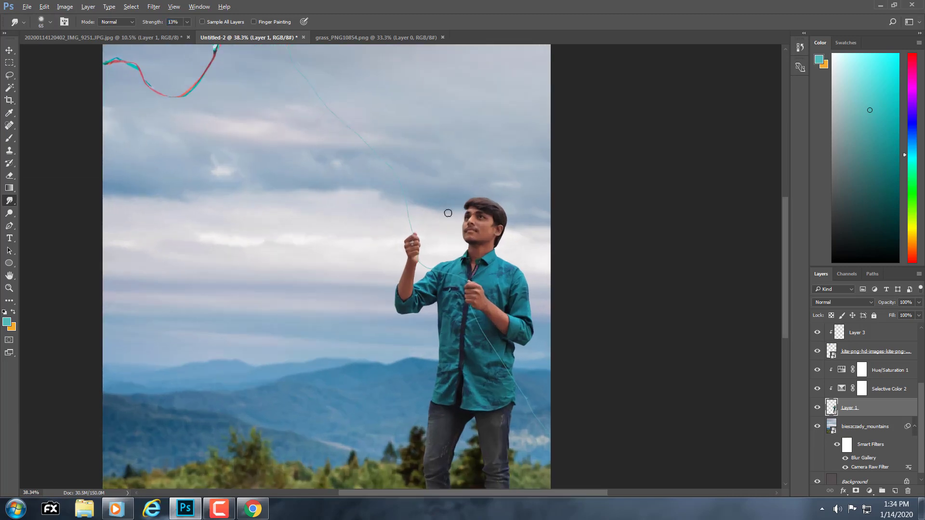
scroll(448, 211, "up", 3)
scroll(482, 226, "up", 3)
scroll(520, 235, "up", 2)
scroll(520, 235, "down", 1)
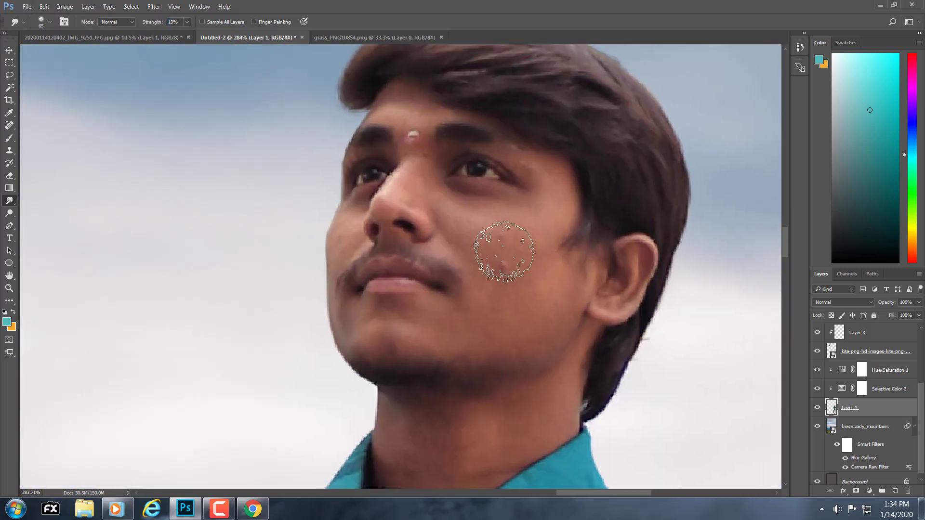
Smudge the cheek, chin and nose to smooth the man's facial skin.
mouse_move(467, 223)
left_mouse_down()
mouse_move(527, 238)
mouse_move(485, 244)
mouse_move(537, 289)
mouse_move(491, 320)
left_mouse_up()
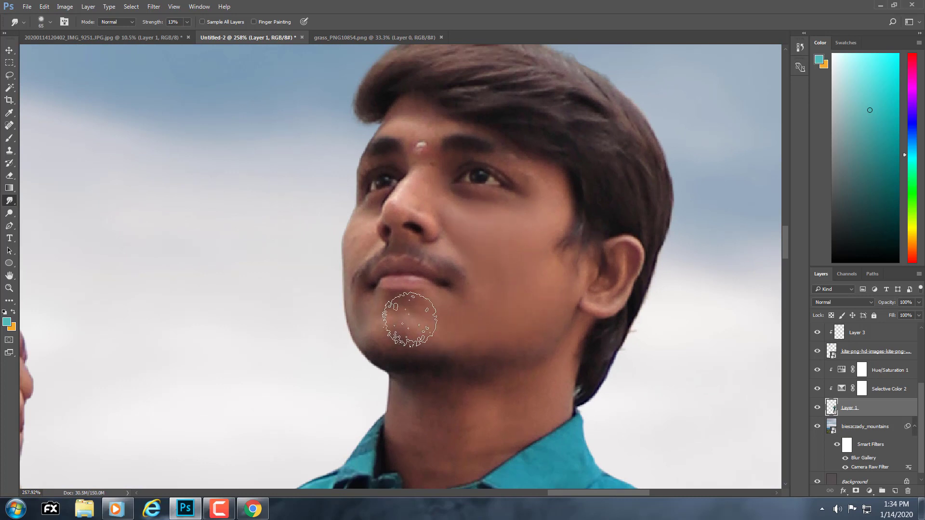
mouse_move(485, 235)
left_mouse_down()
mouse_move(472, 240)
mouse_move(509, 166)
mouse_move(540, 172)
left_mouse_up()
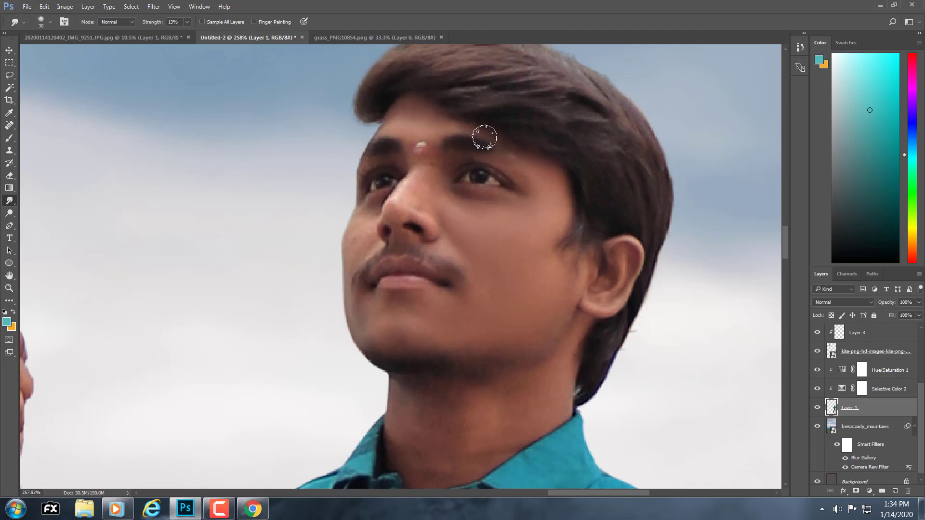
scroll(421, 173, "down", 2)
mouse_move(403, 179)
left_mouse_down()
mouse_move(423, 161)
mouse_move(429, 186)
mouse_move(450, 159)
mouse_move(453, 205)
left_mouse_up()
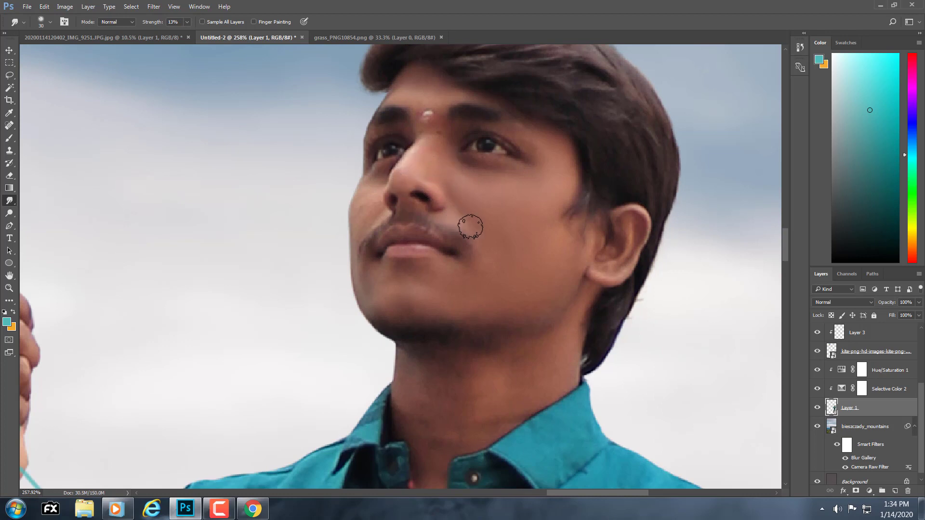
mouse_move(366, 206)
left_mouse_down()
mouse_move(371, 172)
mouse_move(361, 215)
left_mouse_up()
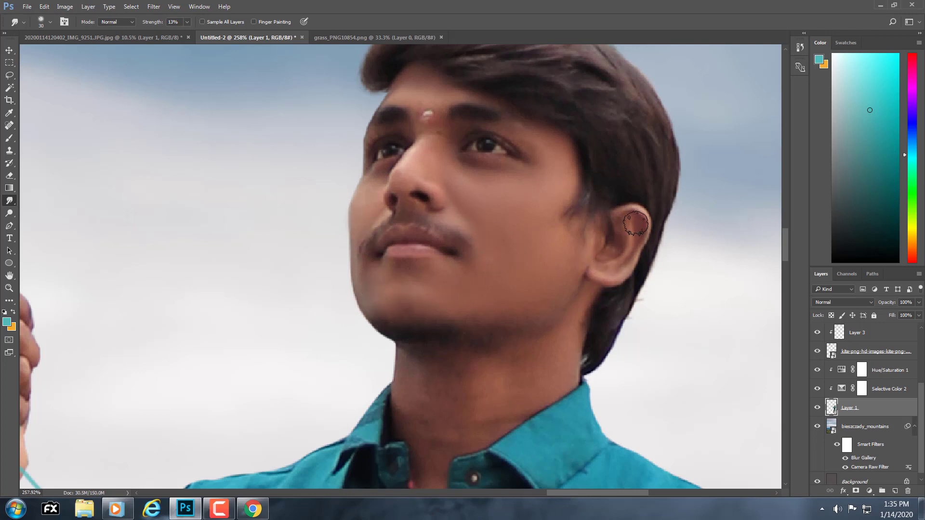
scroll(530, 193, "down", 2)
scroll(458, 162, "down", 3)
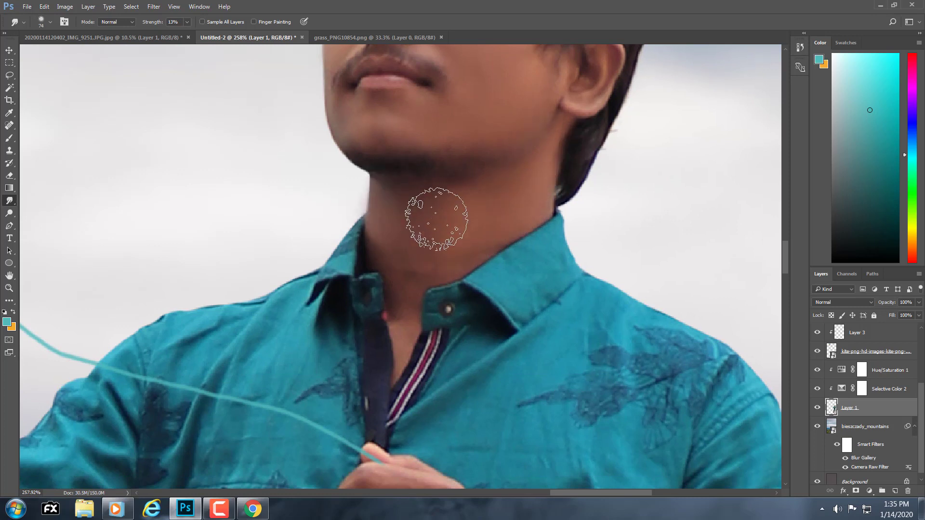
Shrink the smudge brush and bring the torso and raised forearm into view.
key("bracketleft")
key("bracketleft")
key("bracketleft")
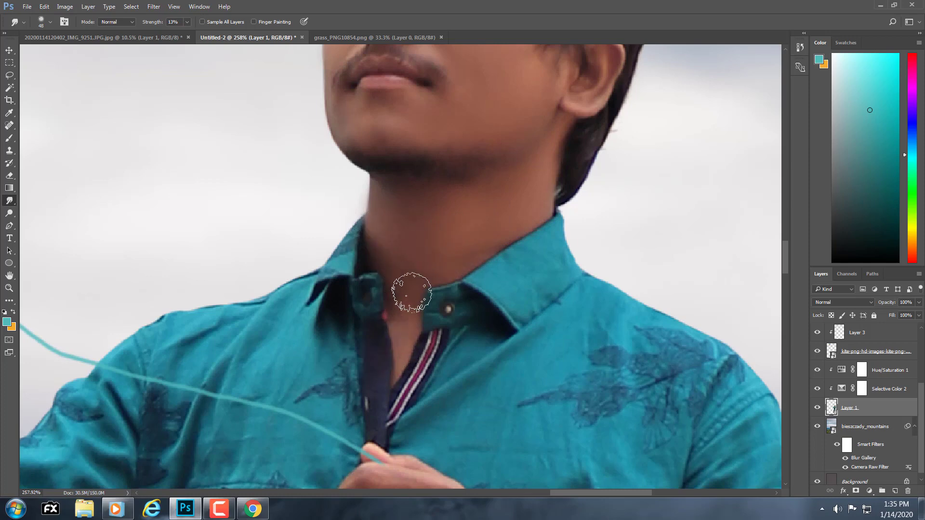
scroll(393, 242, "down", 3)
scroll(428, 378, "down", 2)
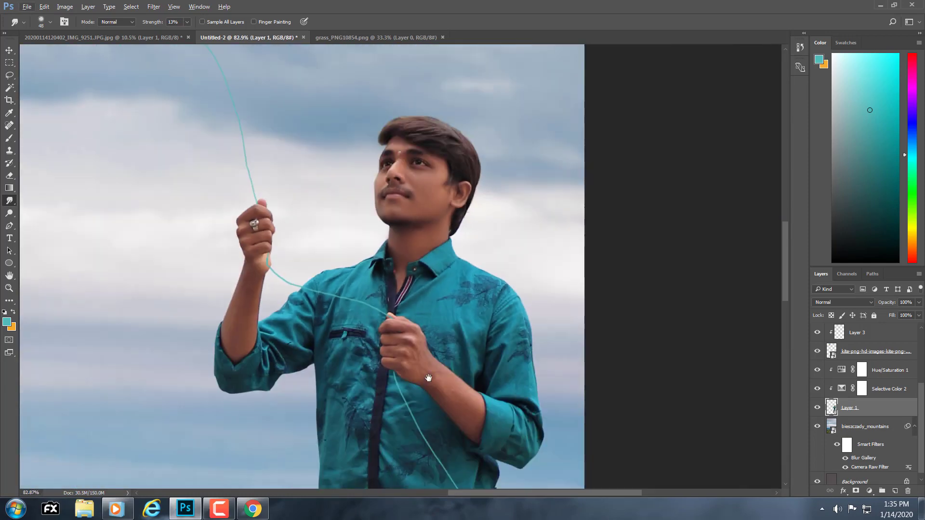
left_click_drag(428, 378, 331, 245)
scroll(366, 269, "up", 3)
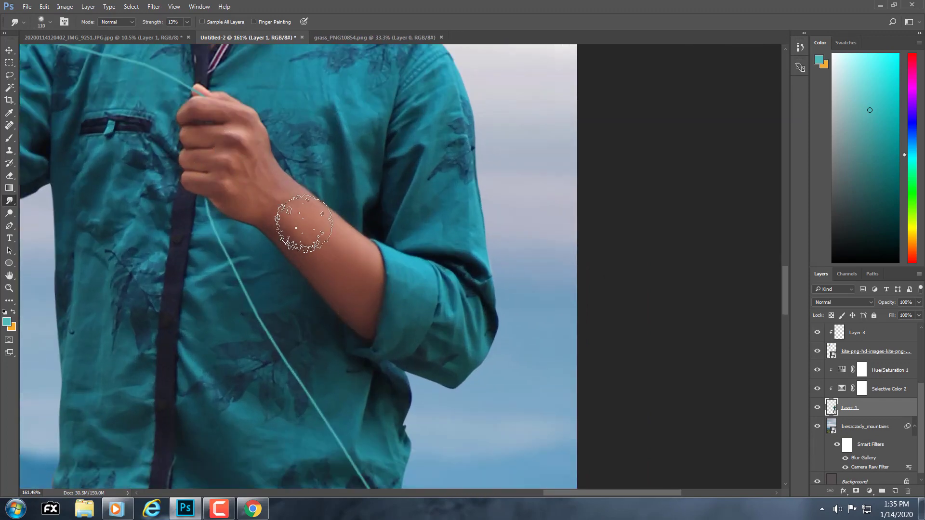
scroll(371, 296, "down", 3)
scroll(266, 154, "up", 2)
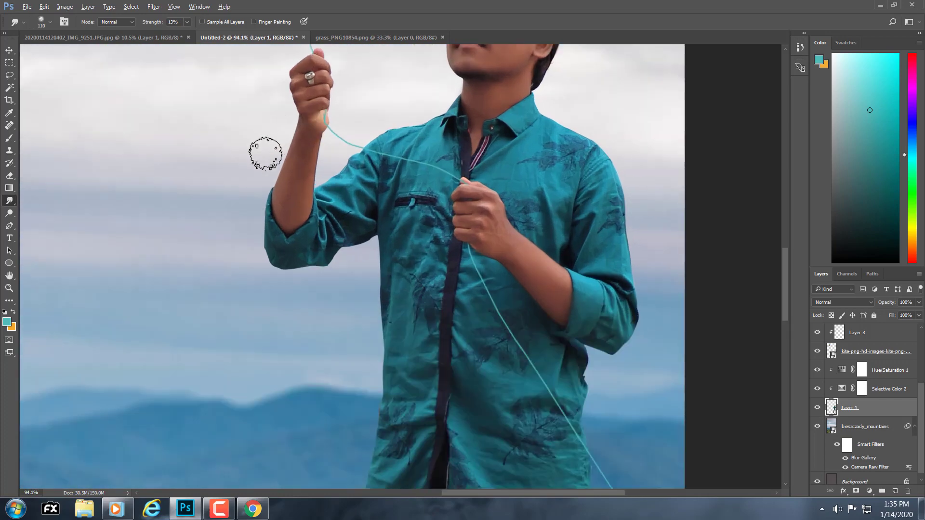
scroll(265, 154, "up", 3)
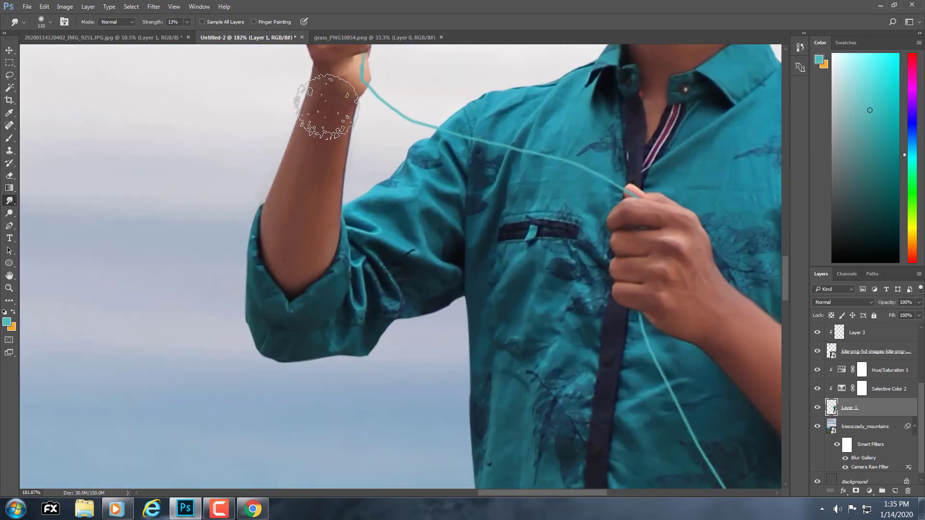
left_click_drag(317, 271, 316, 288)
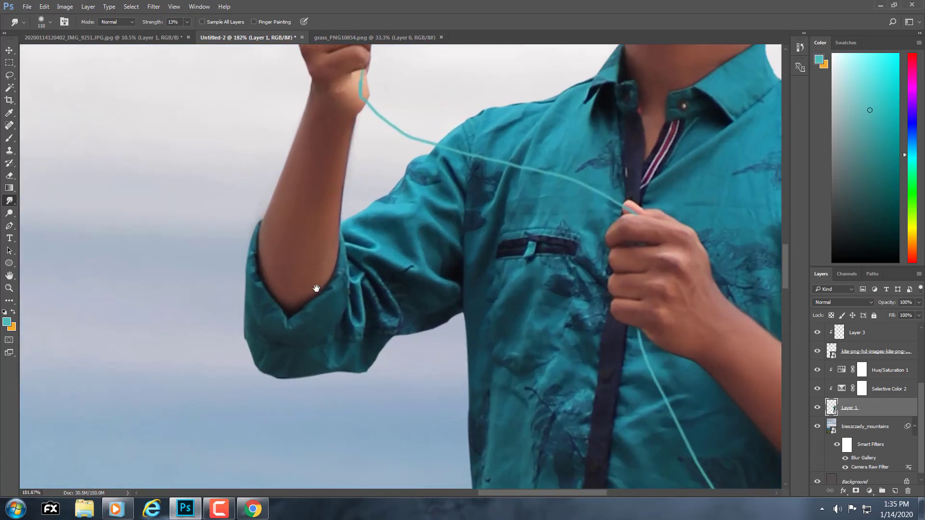
scroll(317, 288, "down", 3)
Add a new empty layer above Layer 5.
scroll(328, 270, "down", 2)
scroll(345, 247, "down", 2)
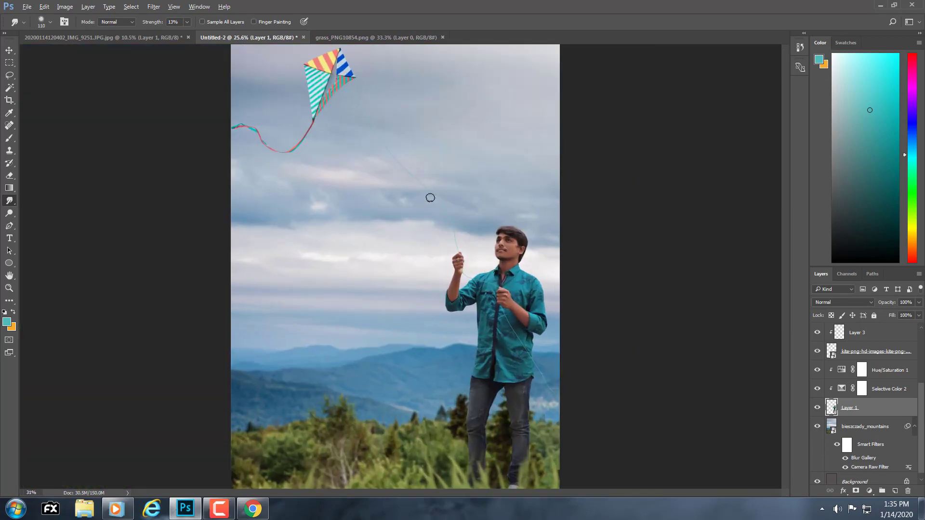
scroll(430, 197, "up", 2)
scroll(477, 210, "down", 2)
scroll(456, 219, "down", 2)
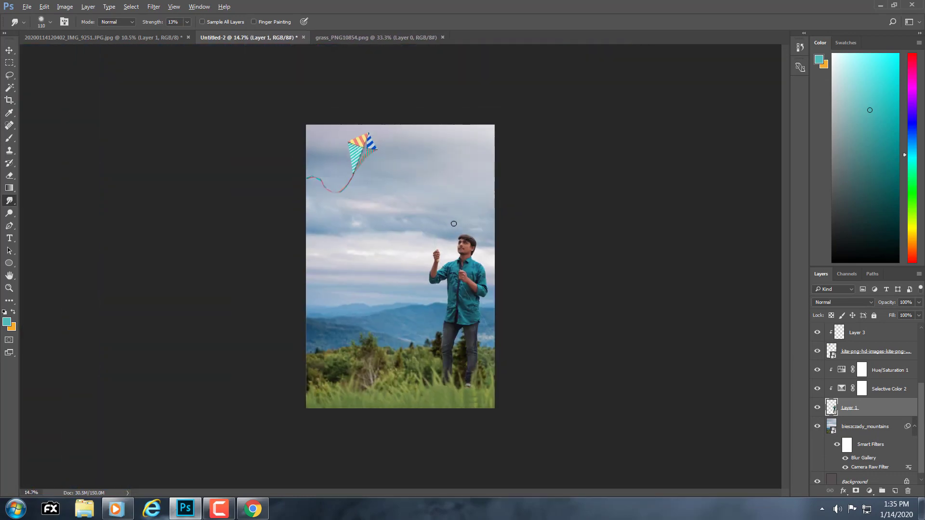
scroll(454, 224, "up", 1)
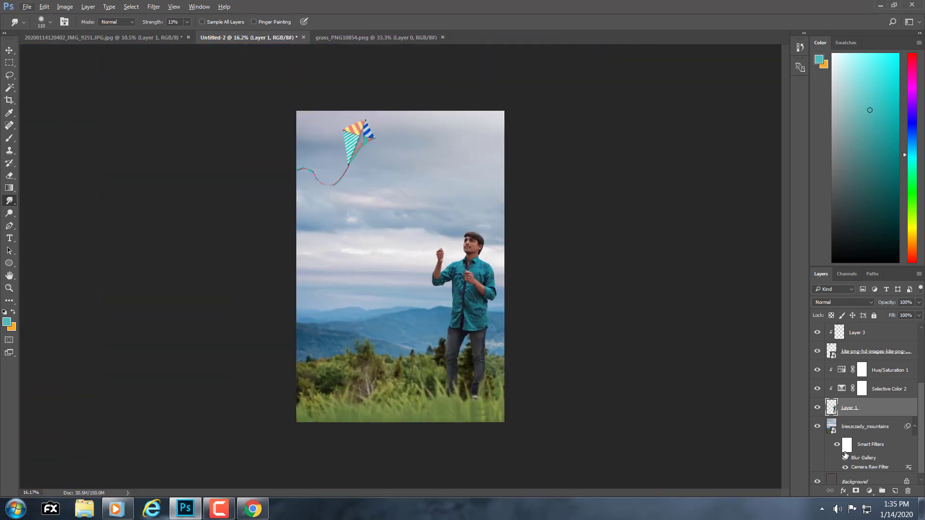
scroll(835, 370, "up", 2)
scroll(834, 371, "up", 2)
scroll(834, 371, "up", 1)
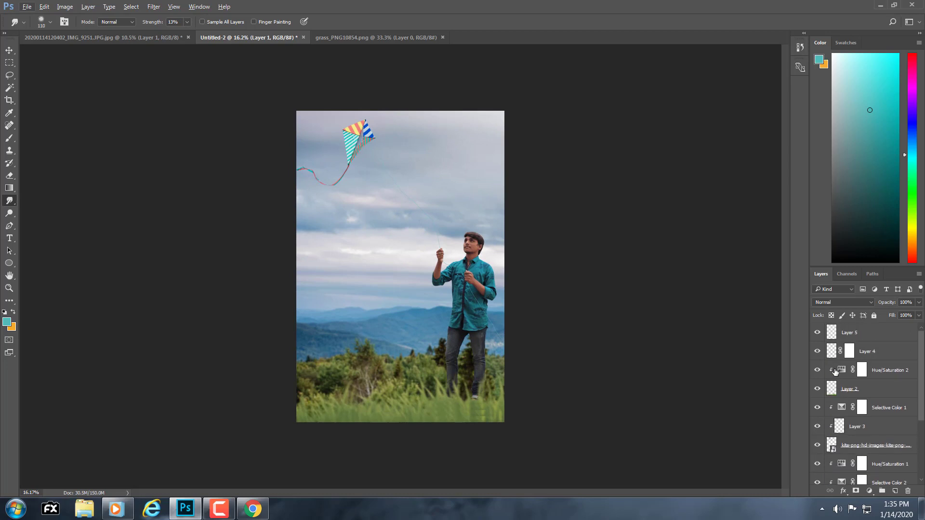
left_click(859, 332)
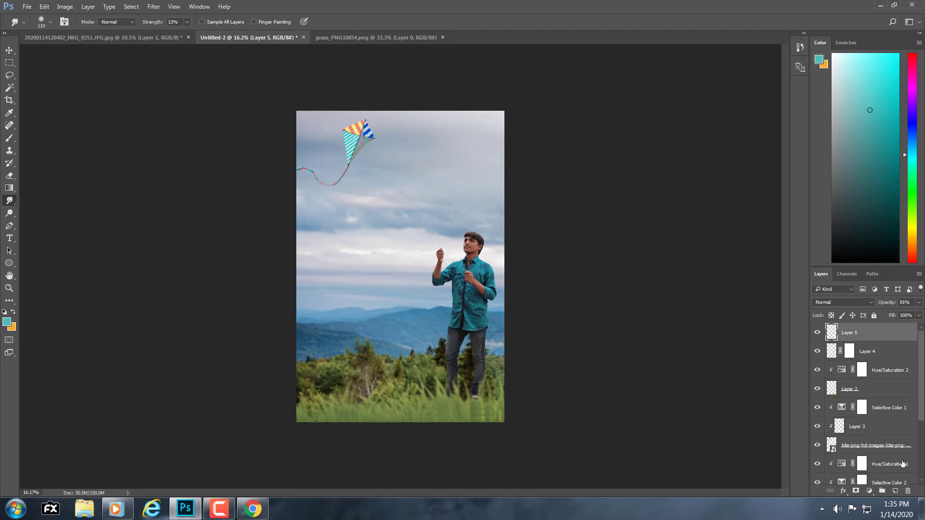
left_click(894, 490)
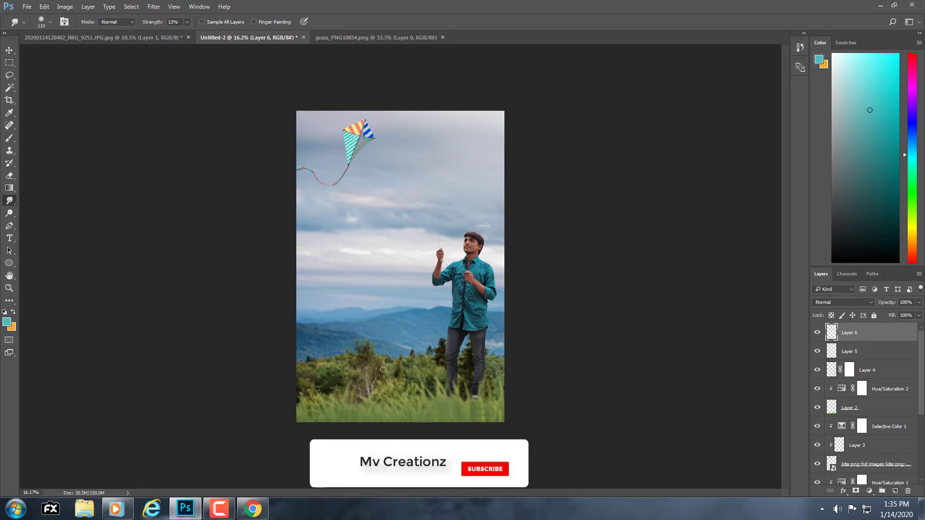
Draw a dark gradient upward from the bottom of the image on the new layer.
left_click(9, 188)
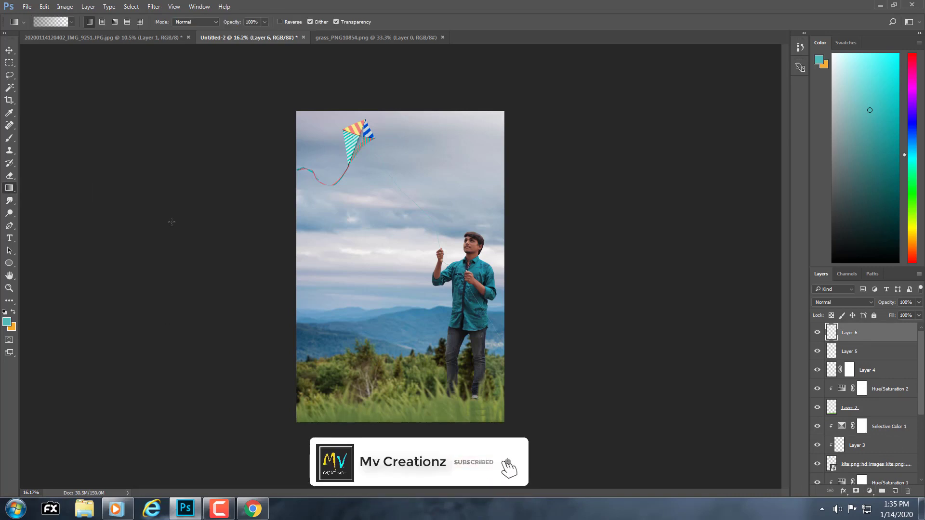
scroll(400, 265, "down", 1)
mouse_move(392, 395)
left_mouse_down()
mouse_move(394, 218)
mouse_move(385, 380)
left_mouse_up()
scroll(379, 229, "up", 1)
key("ctrl+z")
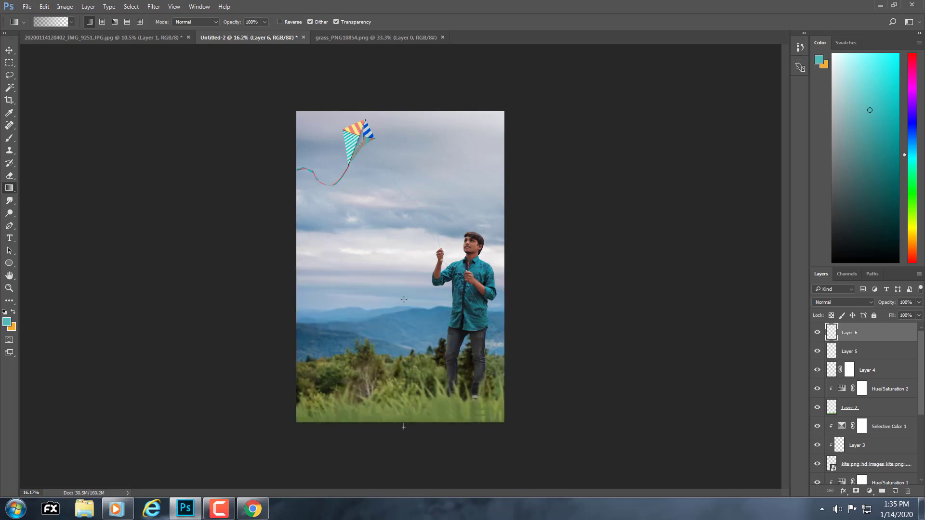
left_click_drag(404, 295, 405, 428)
key("ctrl+z")
scroll(400, 267, "up", 1)
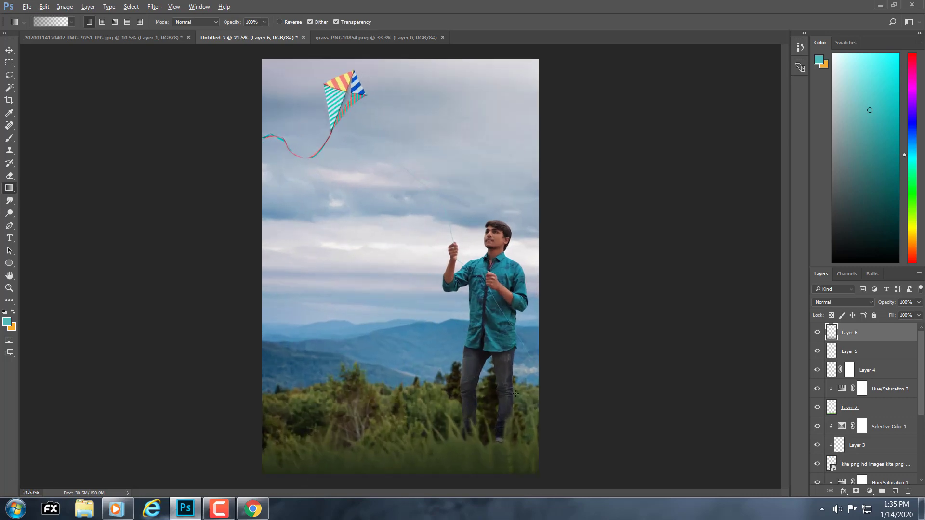
Lower the gradient layer's opacity to 48% and select the kite layer.
left_click_drag(885, 305, 858, 304)
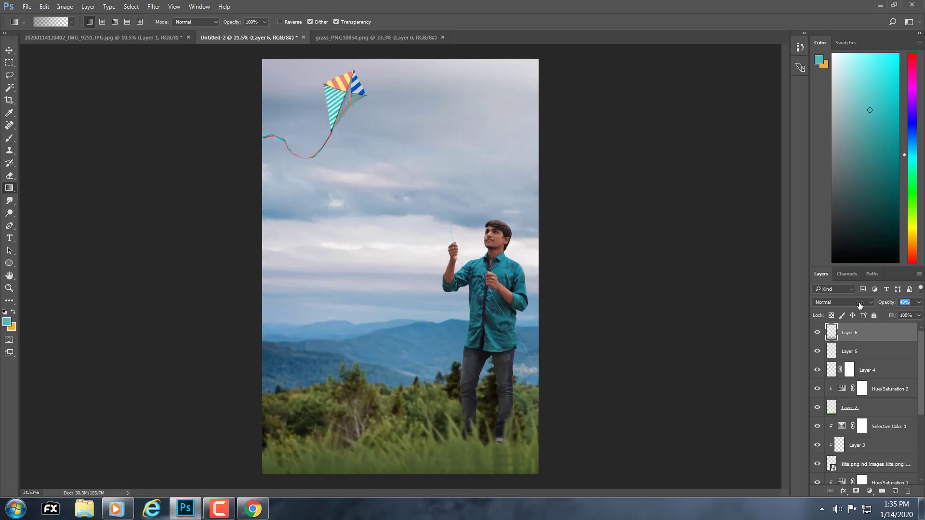
scroll(505, 362, "up", 1)
scroll(433, 289, "down", 1)
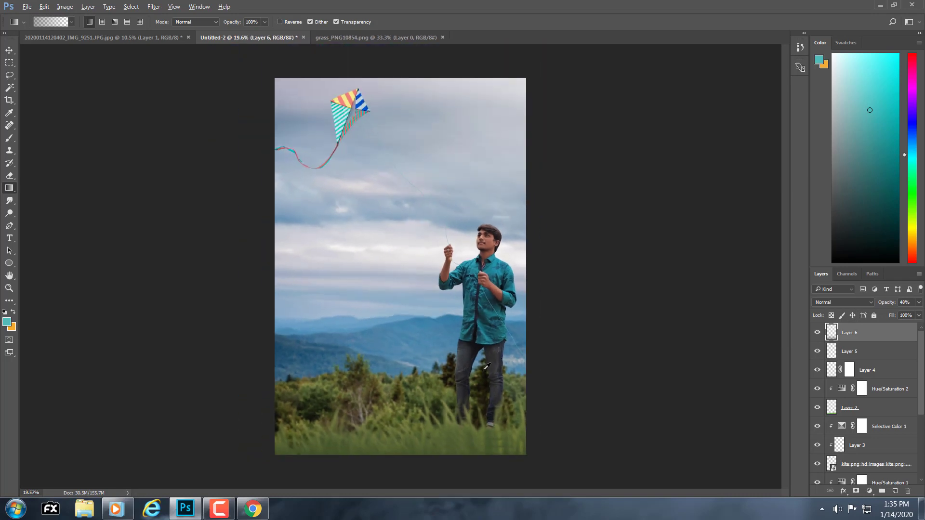
scroll(378, 237, "up", 1)
left_click_drag(484, 397, 448, 308)
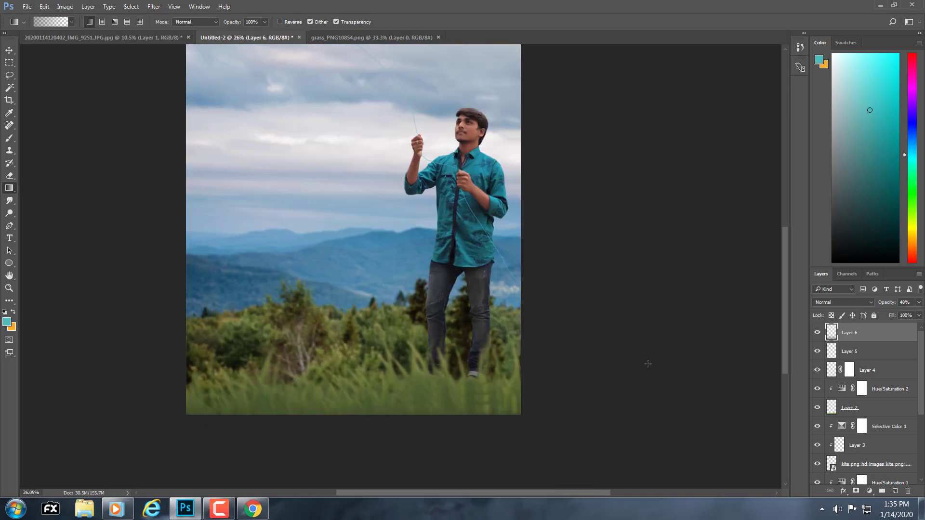
left_click(843, 463)
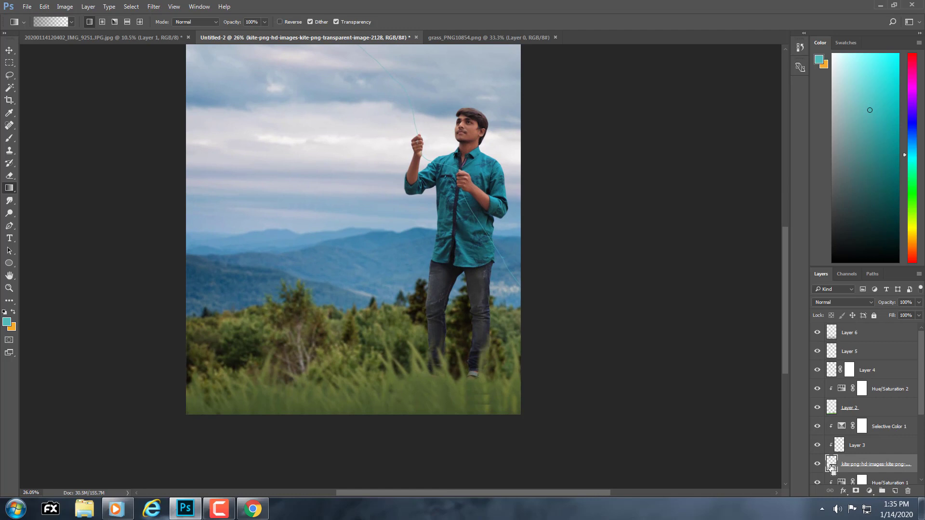
Deselect the kite, load the man's outline from Layer 1, and add a layer above.
scroll(423, 220, "down", 2)
key("ctrl+d")
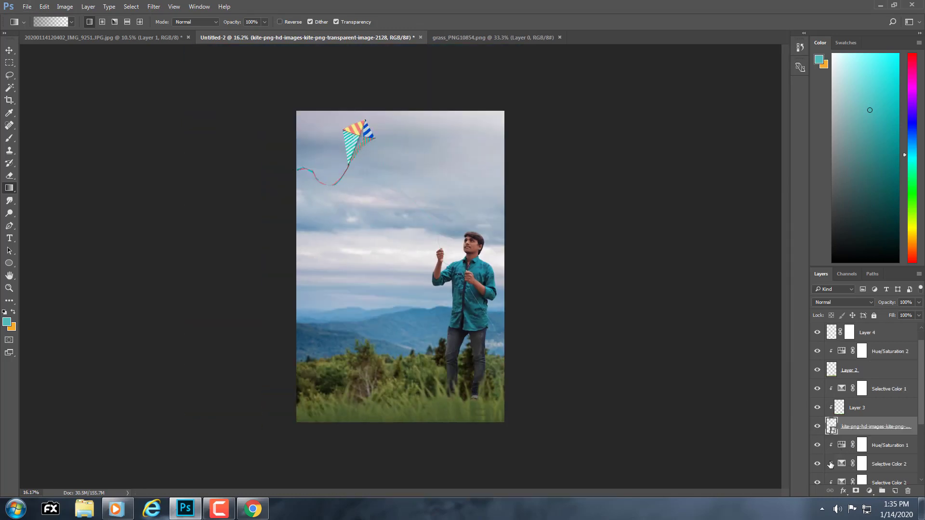
scroll(847, 443, "down", 3)
left_click(829, 426)
left_click(831, 428, "ctrl")
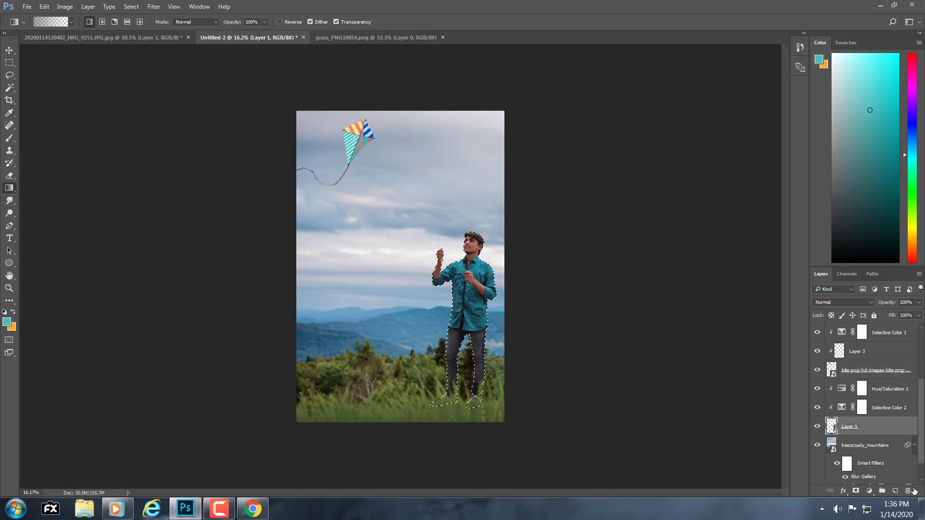
left_click(898, 492)
Fill the man's selection on the new layer with 50% Gray.
scroll(433, 274, "up", 2)
scroll(434, 274, "up", 2)
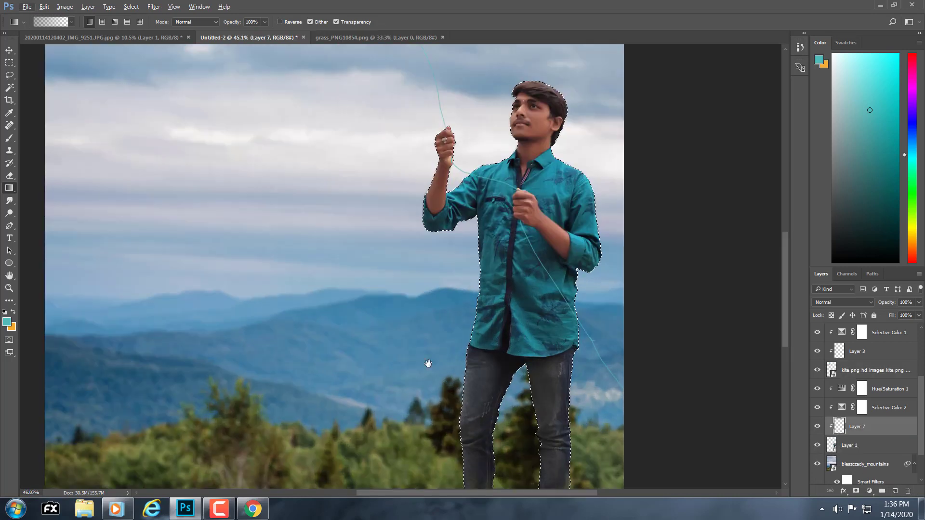
scroll(433, 273, "up", 2)
left_click(9, 138)
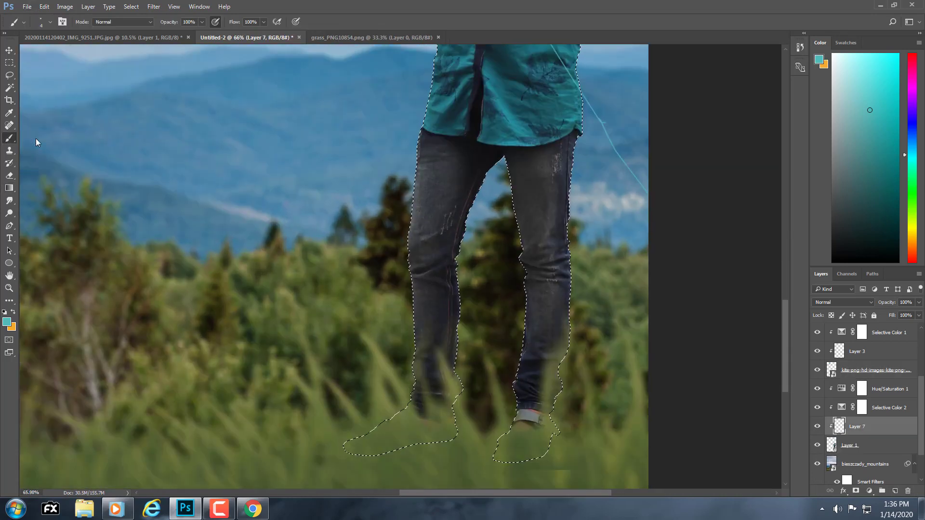
left_click(9, 213)
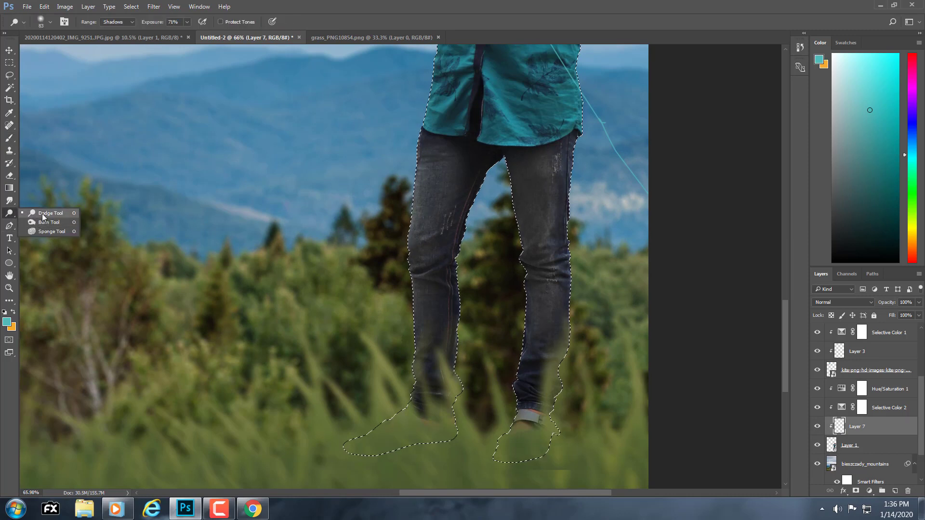
left_click(39, 224)
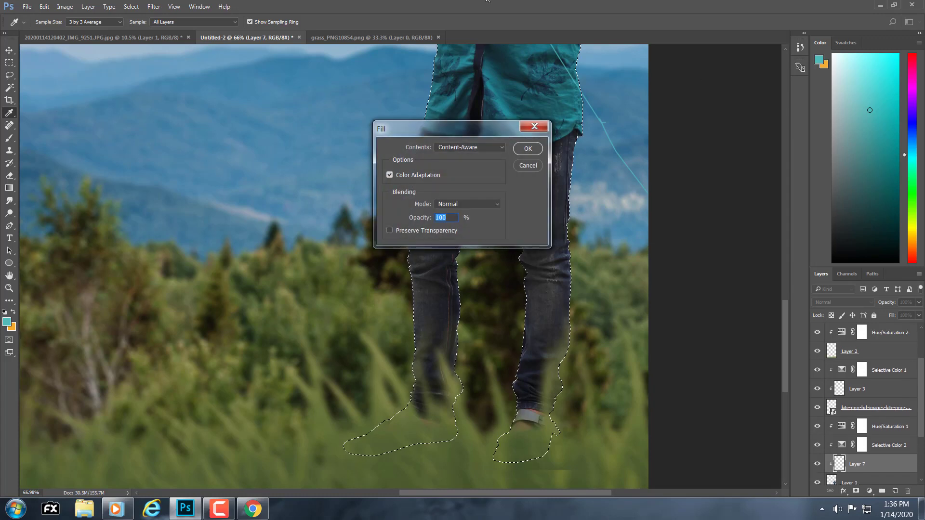
left_click(482, 153)
left_click(462, 216)
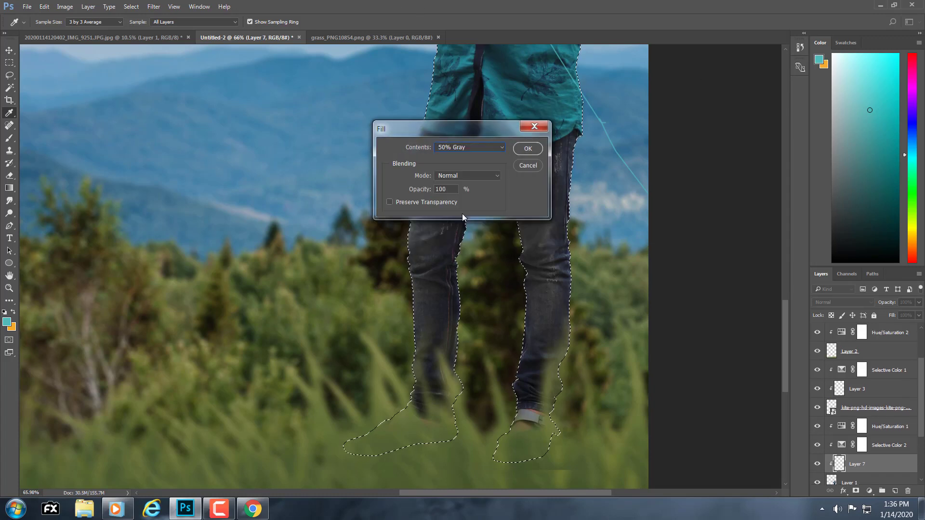
left_click(527, 149)
key("o")
Set Layer 7's blend mode to Soft Light and the Dodge exposure to 10%.
left_click(822, 302)
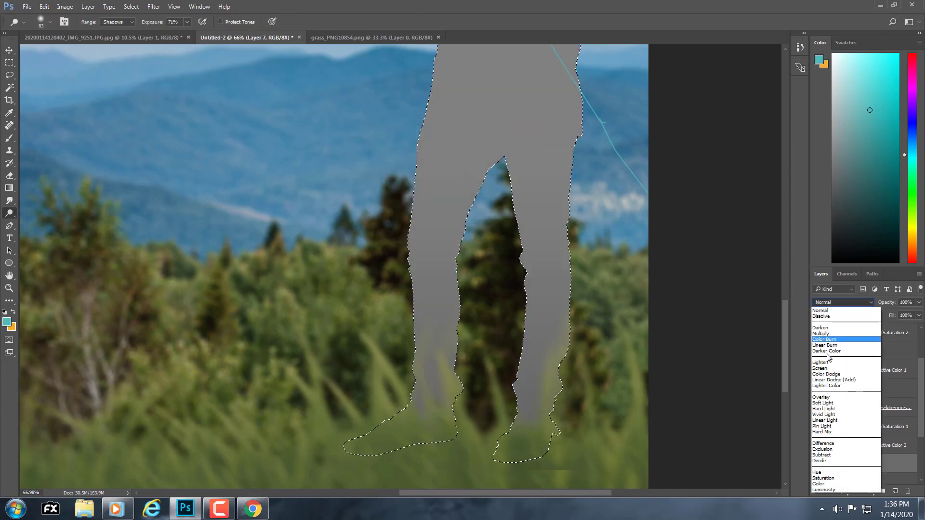
left_click(823, 404)
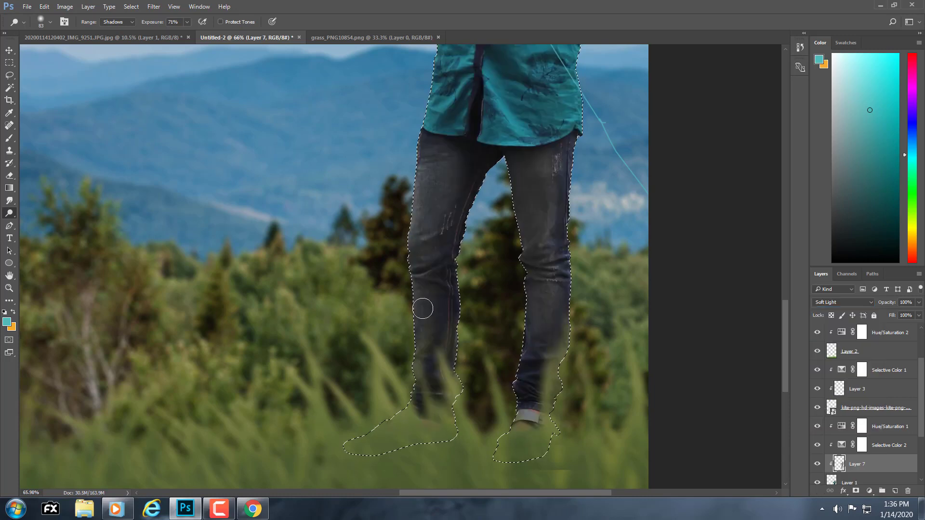
scroll(435, 206, "up", 2)
key("super")
key("super")
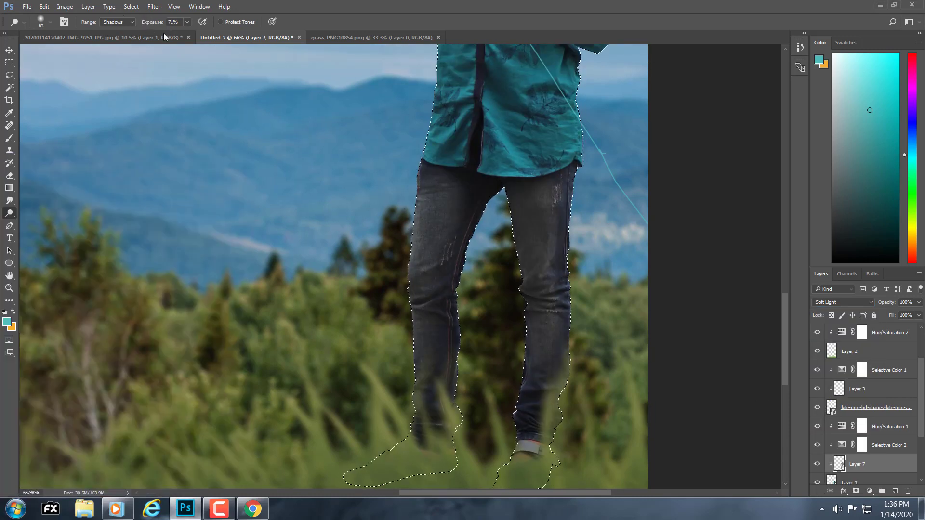
left_click(175, 22)
type("10")
key("Return")
Switch the Dodge range from Midtones to Shadows to work on the jeans.
scroll(378, 248, "up", 5, "alt")
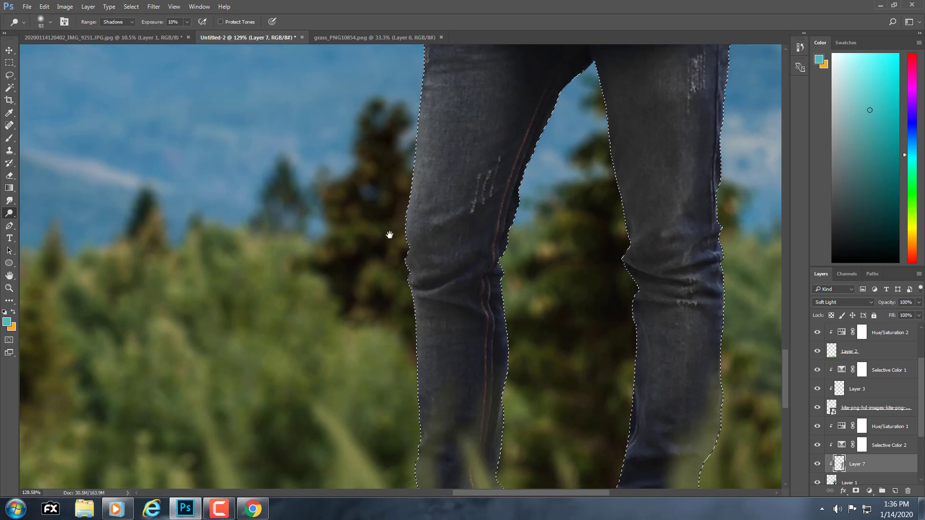
scroll(387, 237, "down", 5)
left_click(117, 22)
left_click(110, 36)
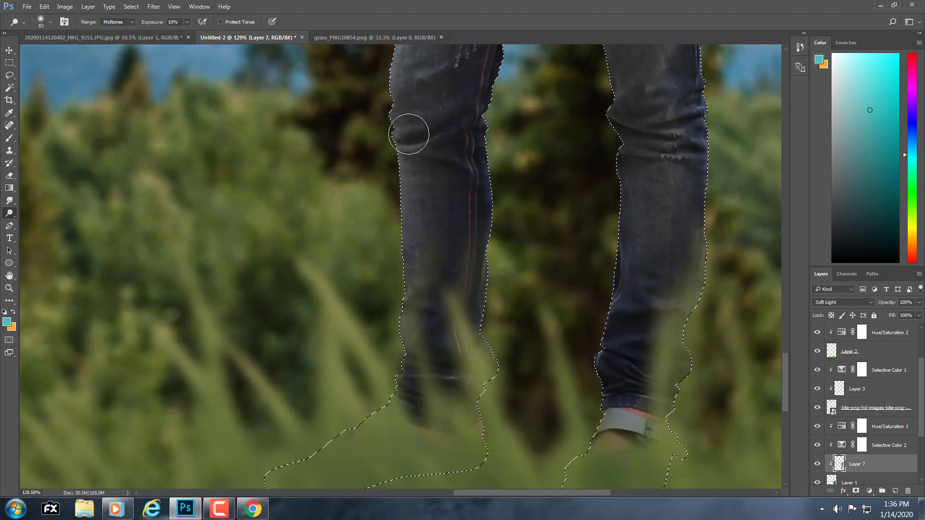
scroll(409, 134, "up", 3)
scroll(415, 287, "up", 3)
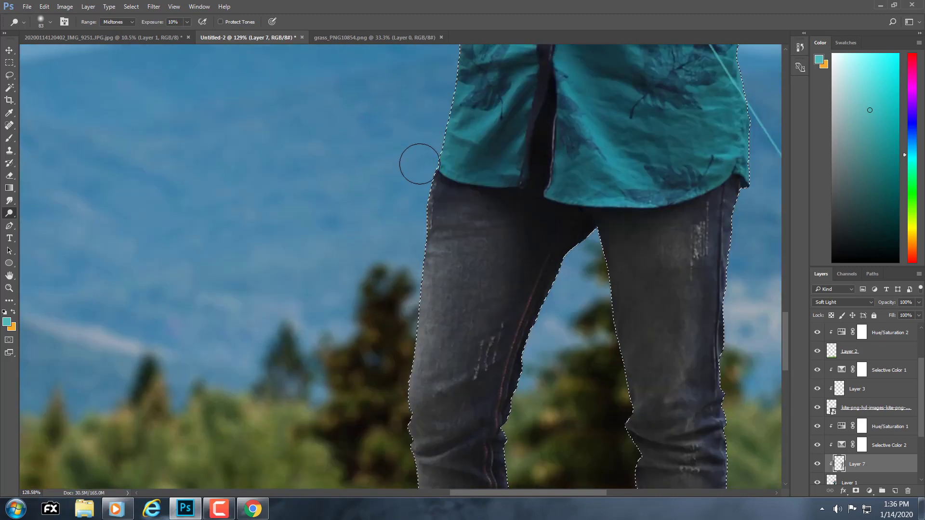
left_click(117, 21)
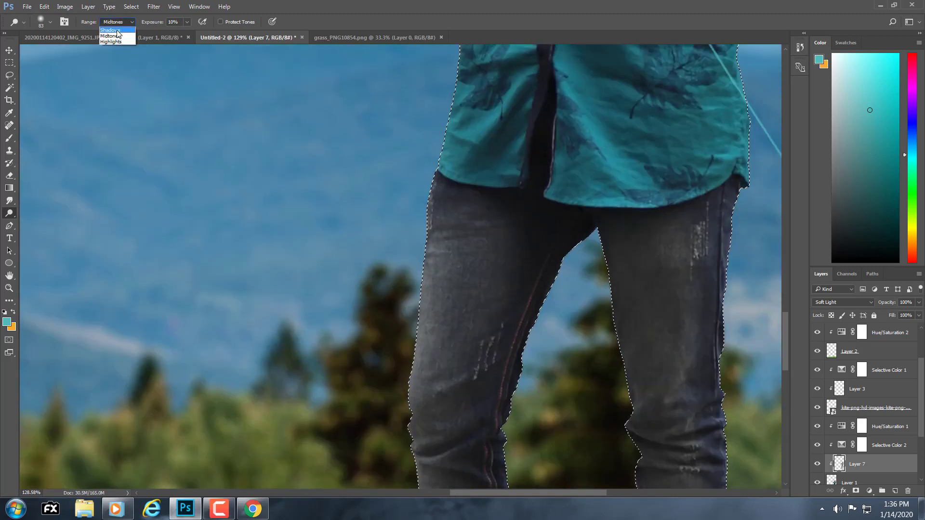
left_click(111, 28)
left_click_drag(355, 334, 370, 74)
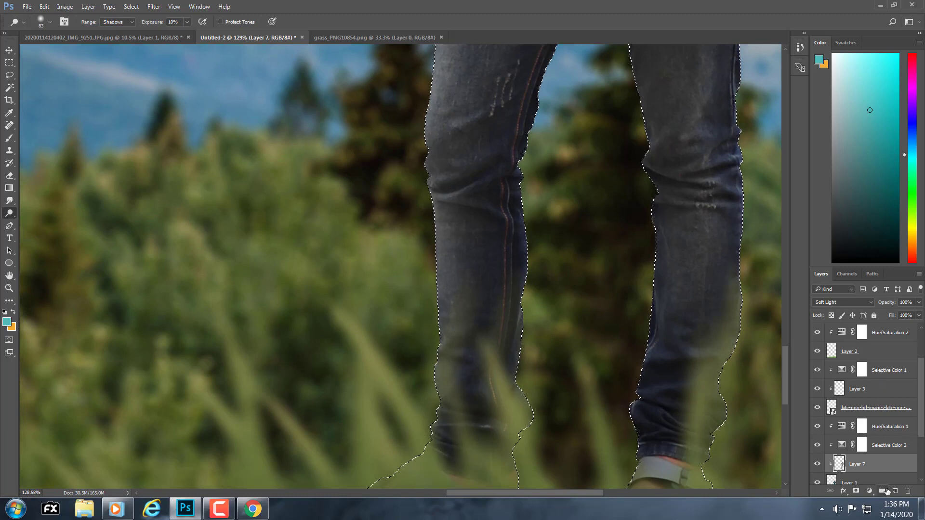
Add a new layer filled with 50% gray and blended in Soft Light mode.
left_click(893, 492)
key("shift+F5")
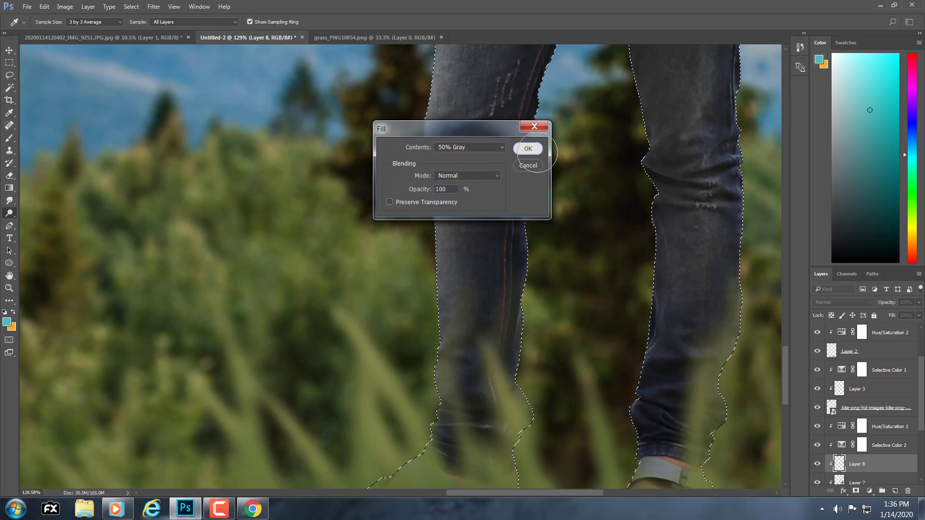
left_click(527, 148)
left_click(842, 302)
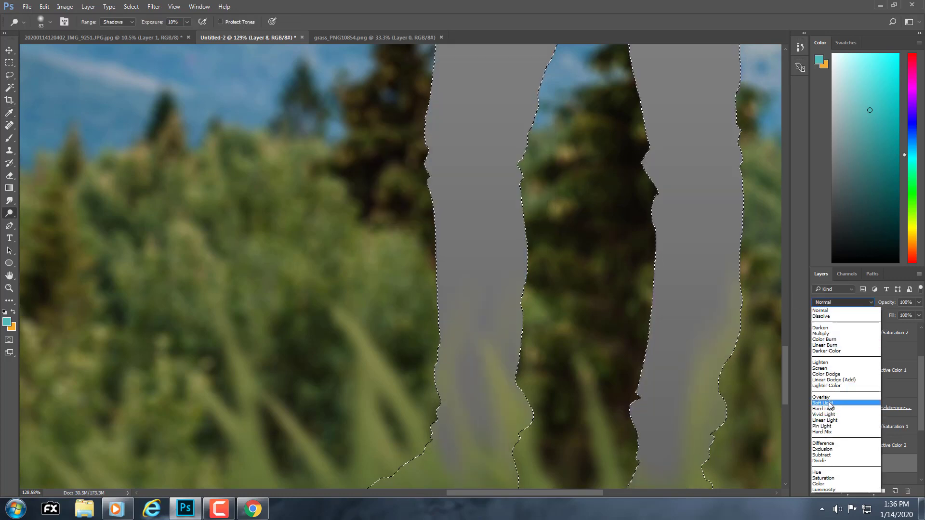
left_click(830, 403)
Burn the shadows along the right jean leg with a 92 px Burn brush set to Shadows.
right_click(9, 213)
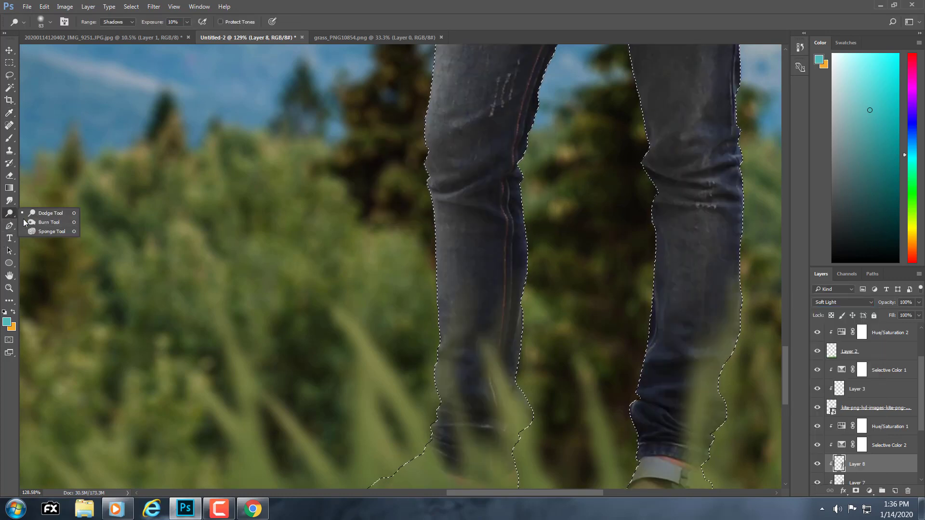
left_click(43, 222)
scroll(508, 287, "up", 3)
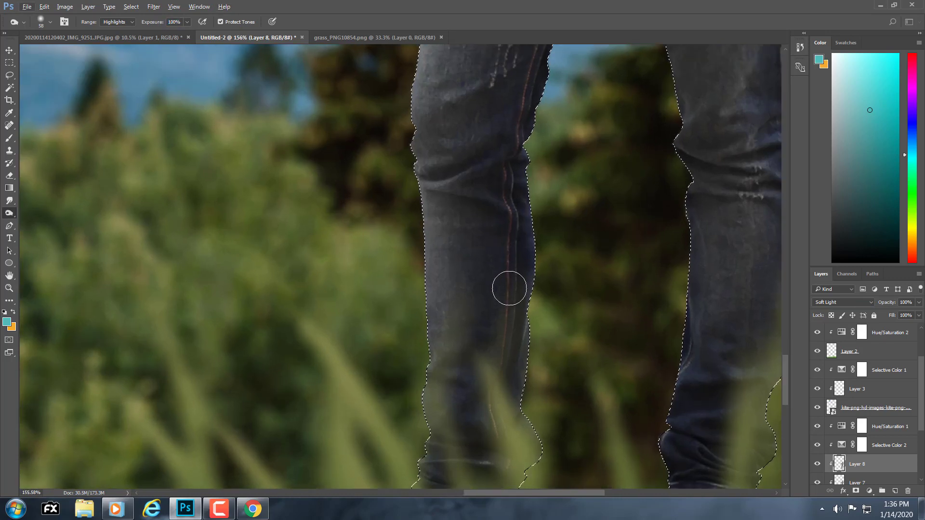
scroll(165, 91, "down", 1)
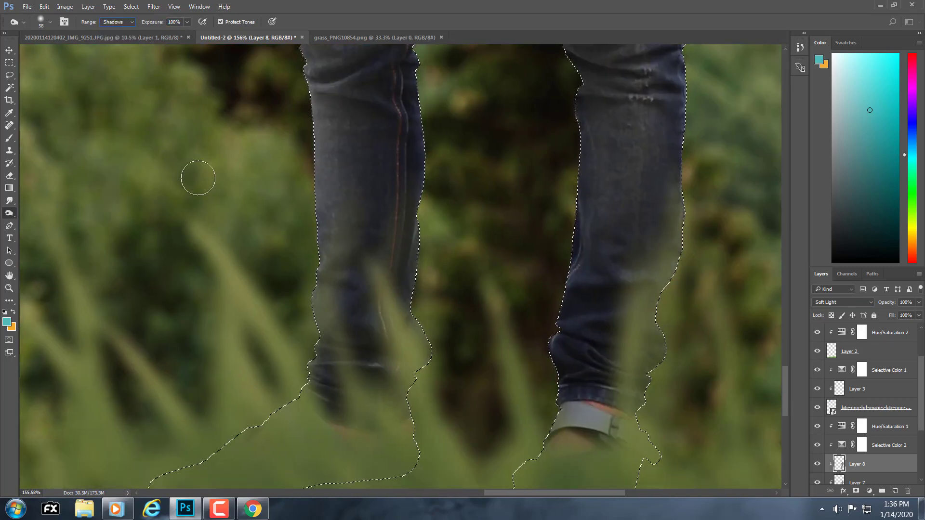
scroll(378, 222, "down", 2)
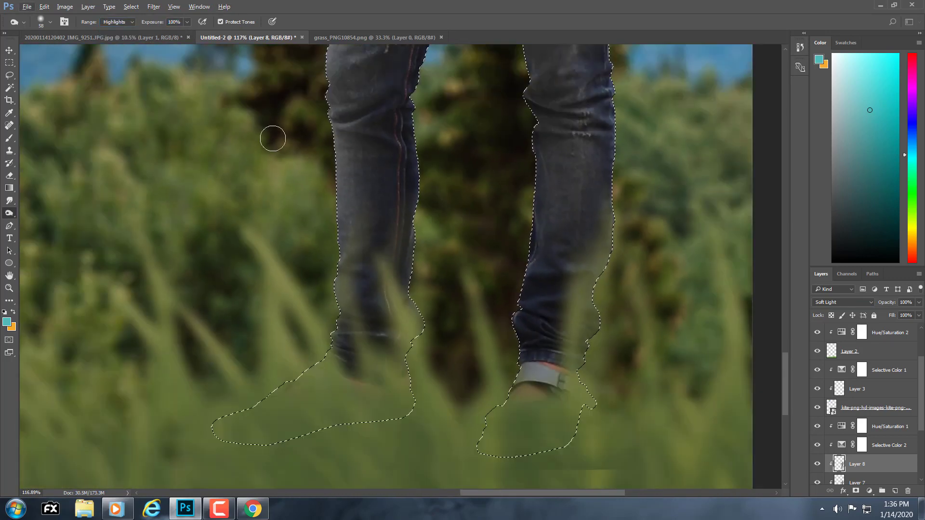
left_click(115, 22)
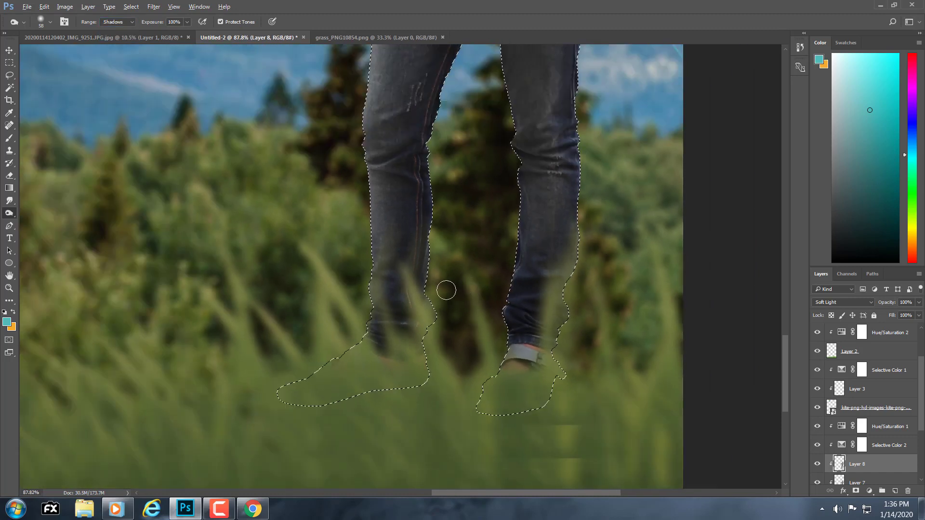
scroll(385, 269, "down", 2)
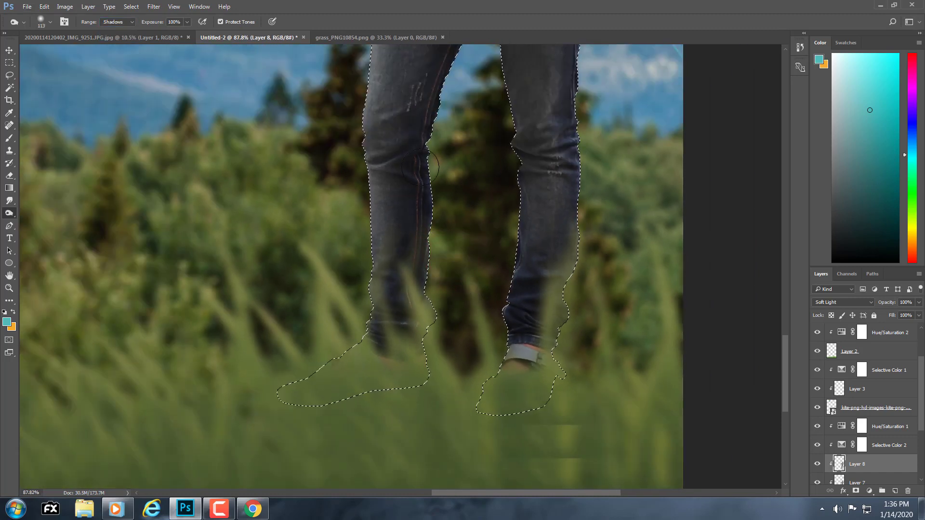
left_click_drag(420, 168, 415, 285)
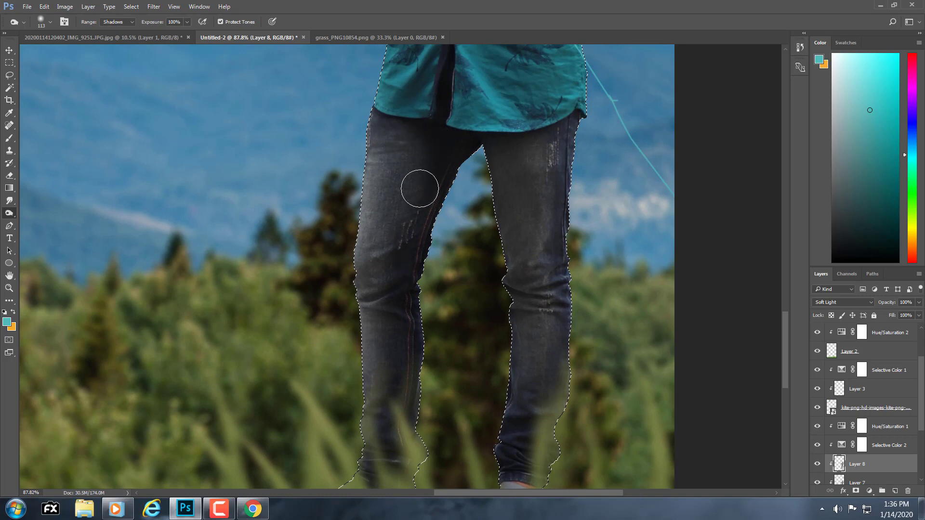
key("bracketleft")
key("bracketleft")
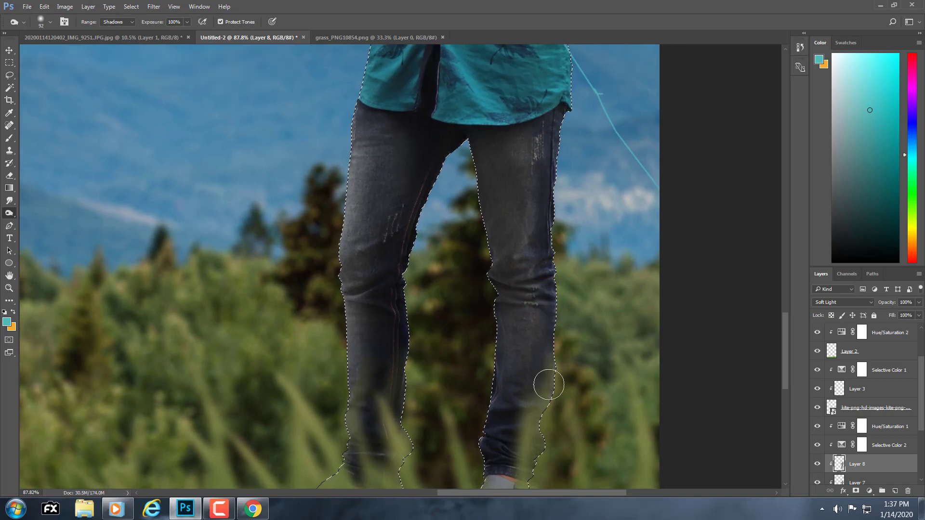
left_click_drag(545, 275, 544, 421)
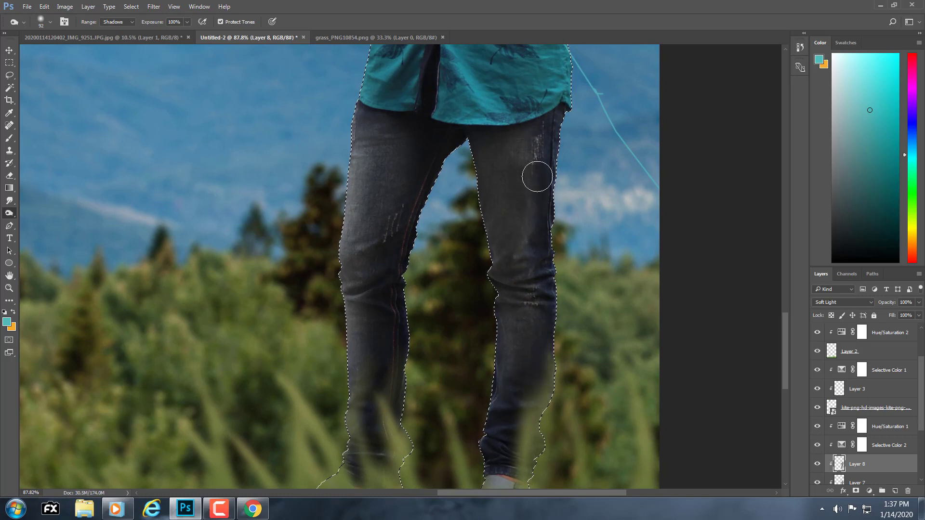
Return to Layer 7 with the Dodge tool, reset colours to black and white, and deselect.
left_click(852, 482)
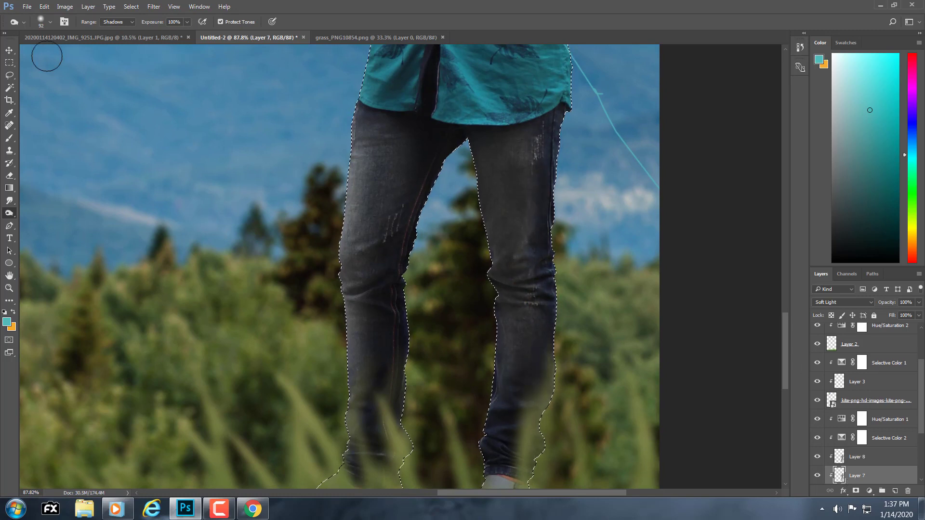
right_click(9, 213)
left_click(38, 216)
scroll(471, 345, "down", 5)
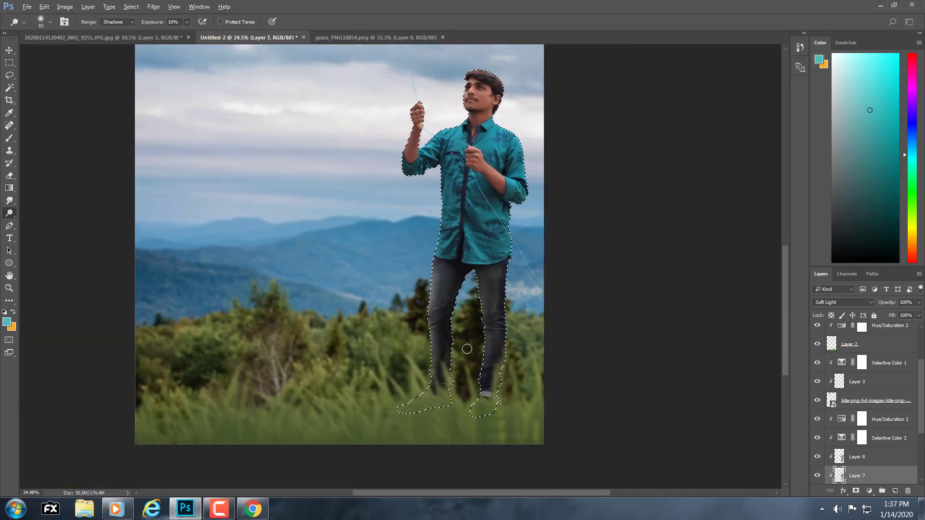
key("d")
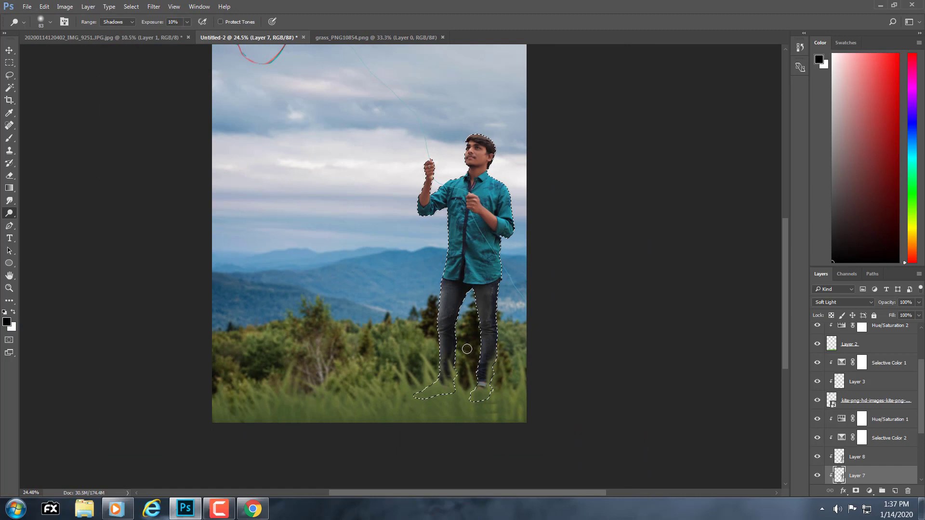
key("ctrl+d")
scroll(465, 350, "down", 2)
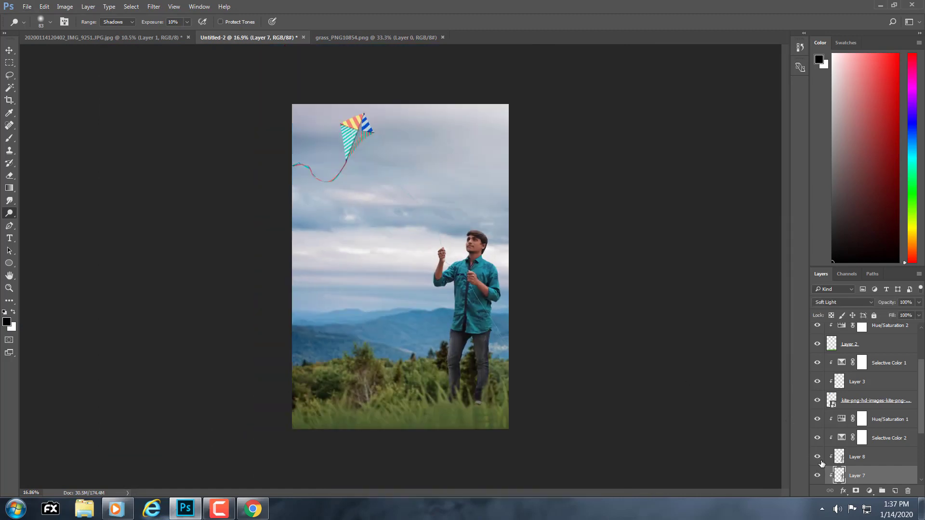
Zoom in on the man and toggle Layer 8 to compare the burn effect.
key("z")
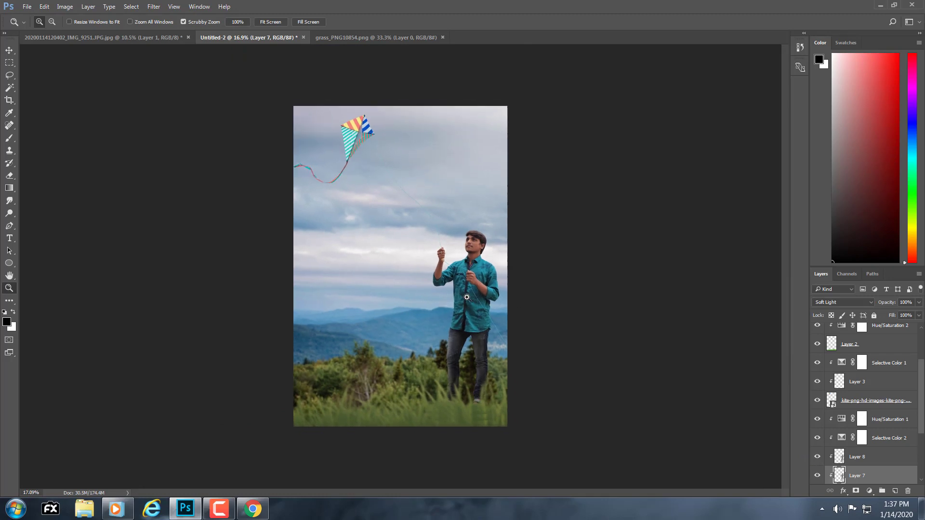
scroll(471, 294, "up", 1)
scroll(472, 295, "up", 5)
mouse_move(568, 394)
left_mouse_down()
mouse_move(466, 310)
mouse_move(459, 322)
left_mouse_up()
left_click(839, 458)
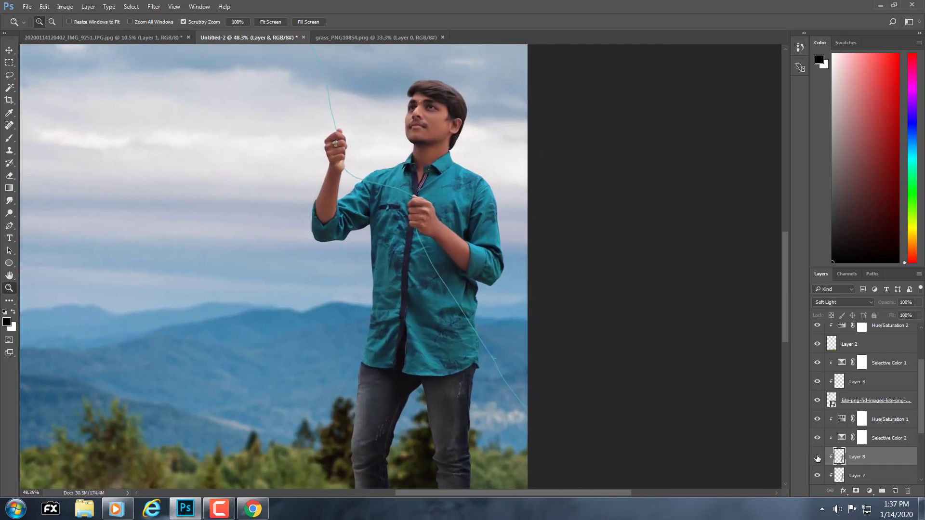
left_click(817, 458)
left_click(817, 458)
Burn the shirt below the pocket and along the placket with a 137 px Burn brush.
right_click(14, 216)
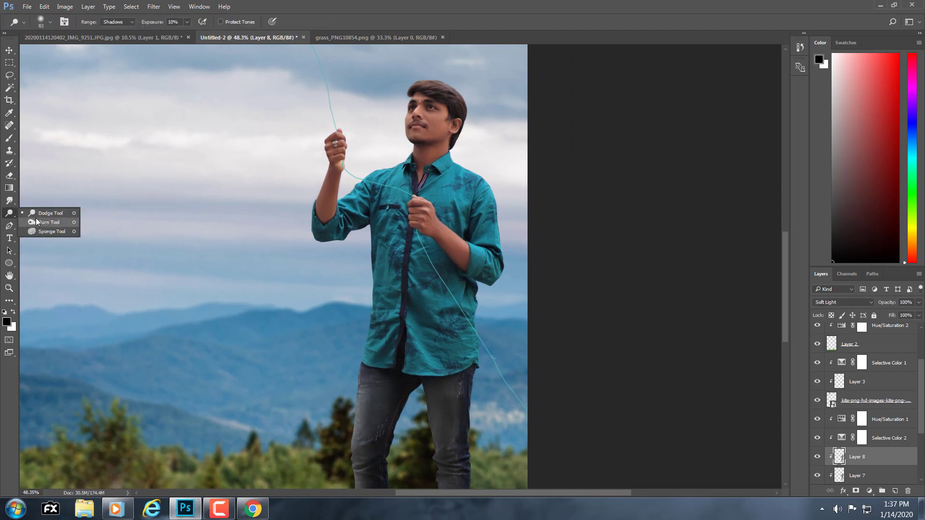
left_click(43, 223)
scroll(434, 352, "up", 3)
mouse_move(436, 362)
left_mouse_down()
mouse_move(407, 275)
mouse_move(427, 238)
left_mouse_up()
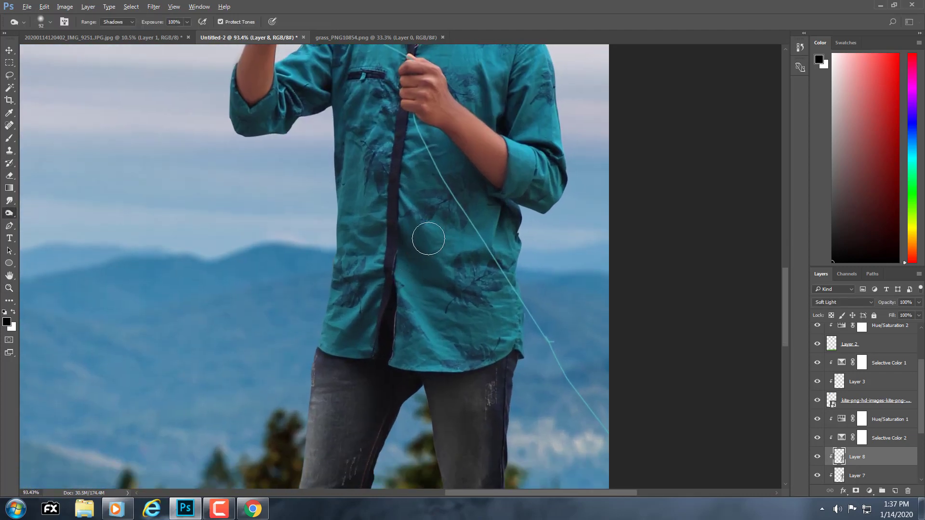
scroll(428, 238, "up", 1)
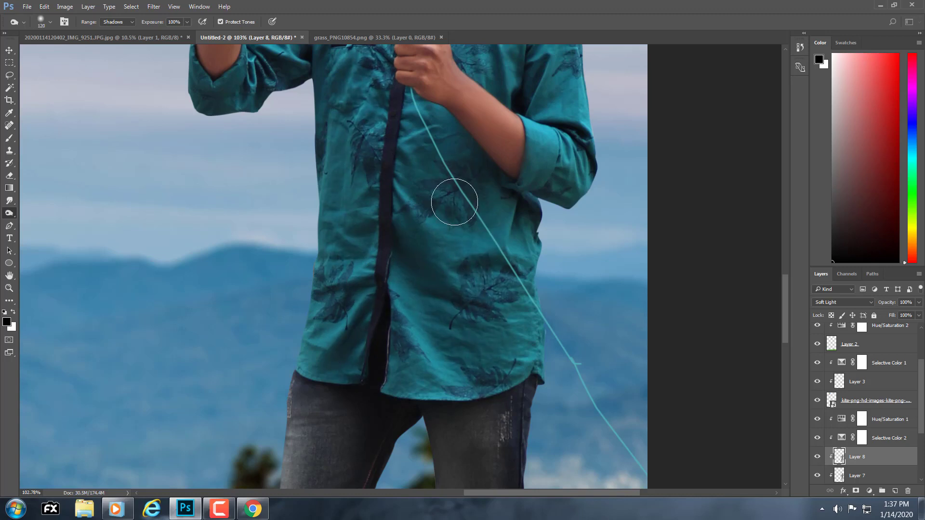
left_click_drag(366, 142, 385, 239)
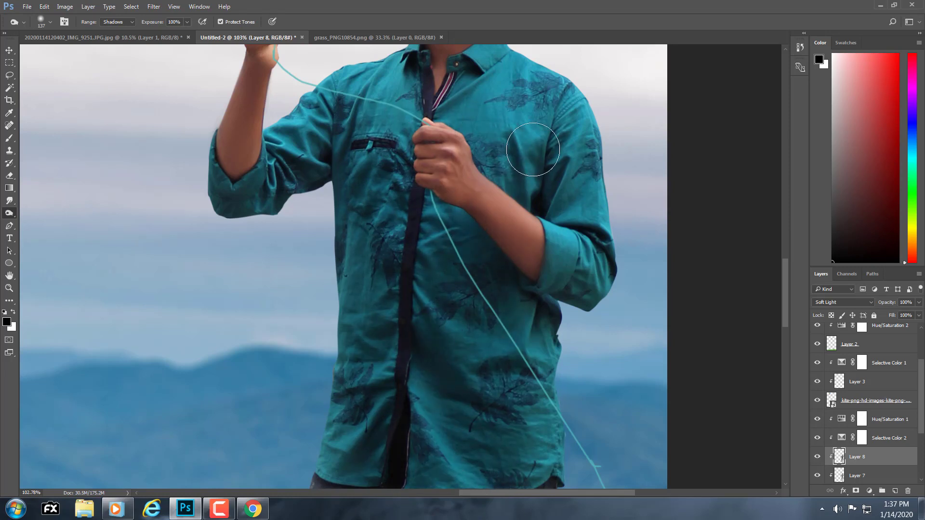
left_click(373, 158)
left_click_drag(373, 205, 420, 421)
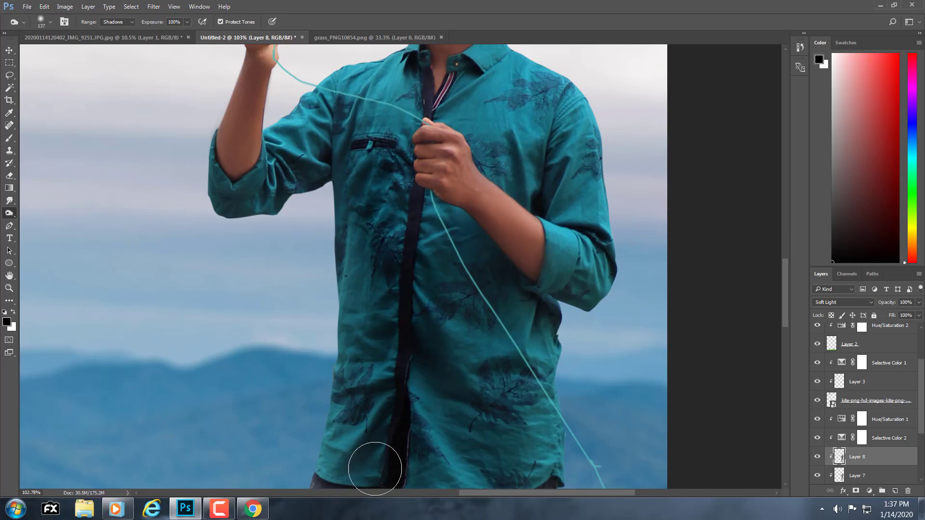
scroll(420, 421, "down", 5)
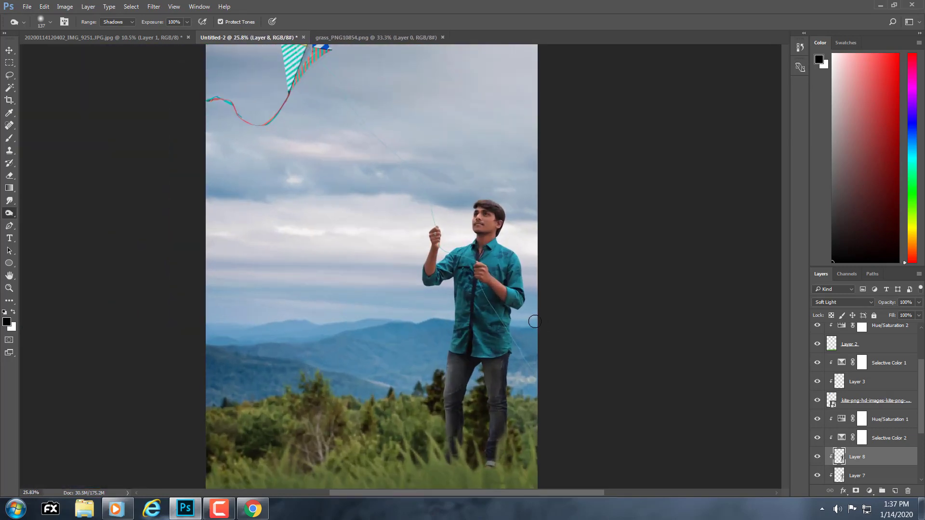
scroll(510, 324, "up", 1)
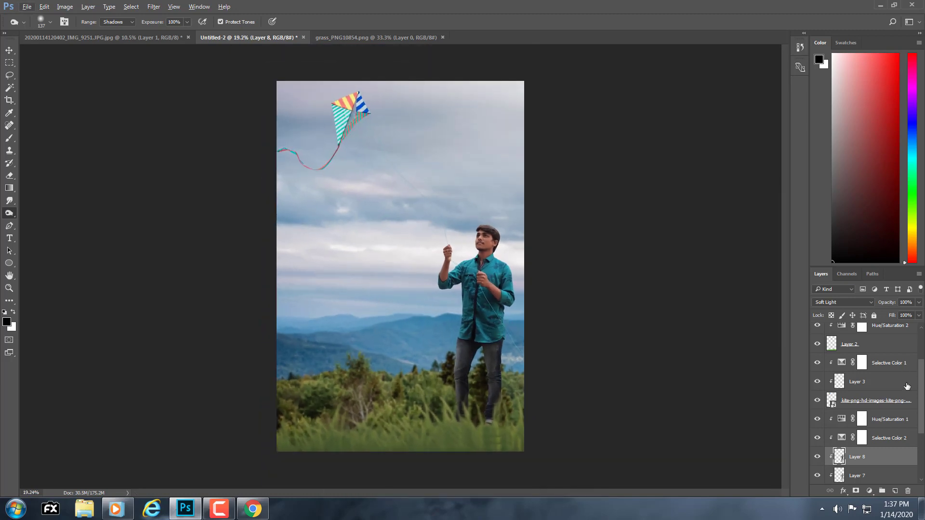
scroll(839, 465, "down", 2)
On Layer 1, blur the man's arm, shirt and jean edges with the Blur Tool at 30% strength.
left_click(836, 424)
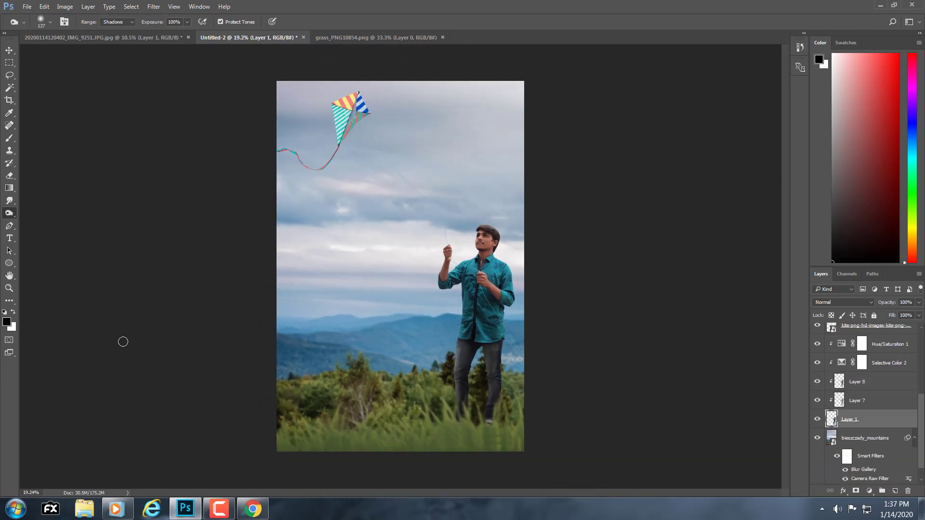
right_click(6, 208)
left_click(38, 199)
scroll(436, 274, "up", 2)
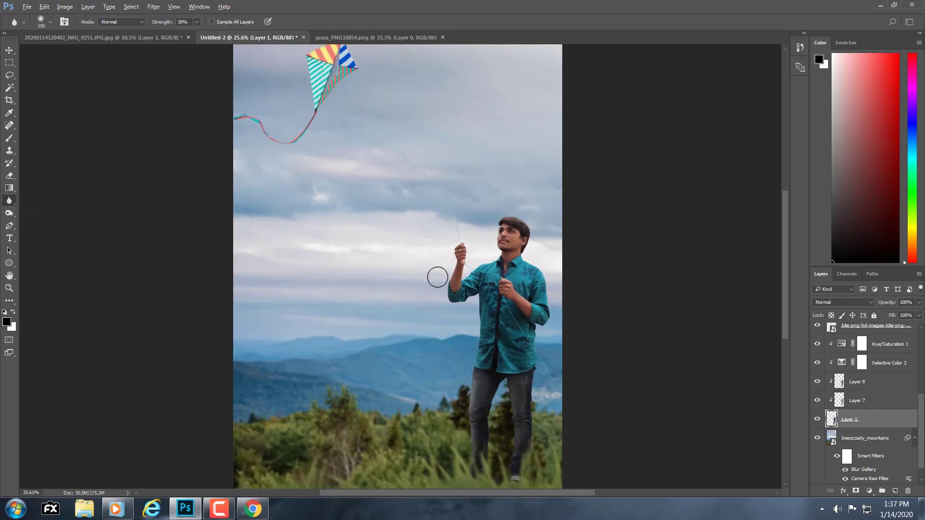
scroll(479, 330, "up", 3)
scroll(484, 325, "up", 2)
left_click_drag(484, 325, 464, 279)
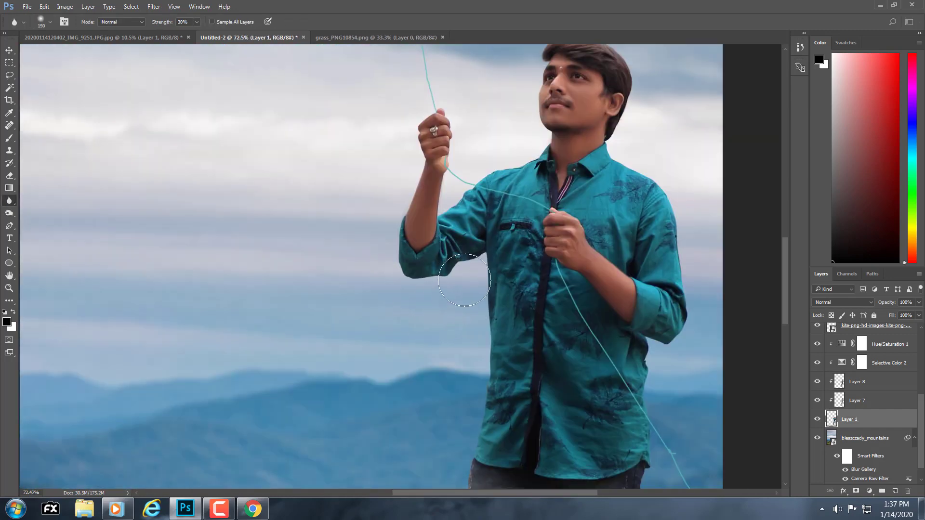
scroll(473, 391, "down", 6)
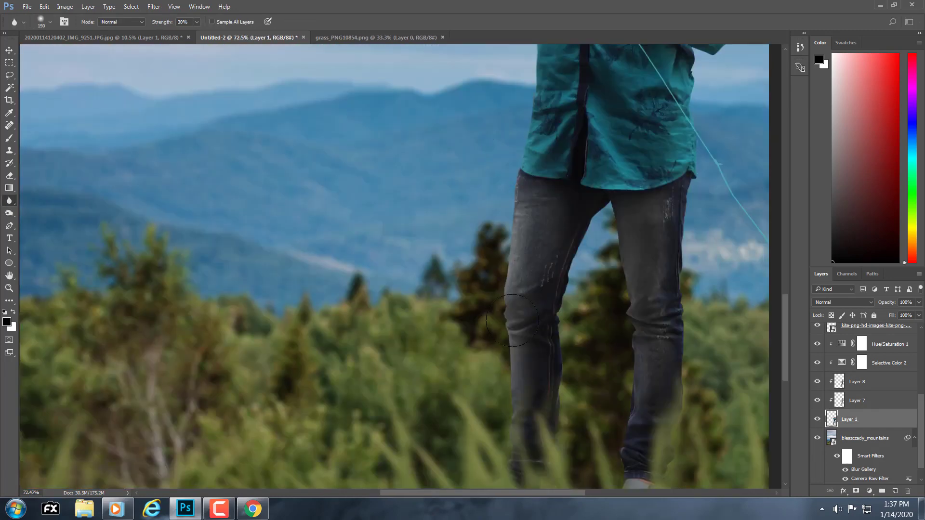
scroll(516, 196, "down", 2)
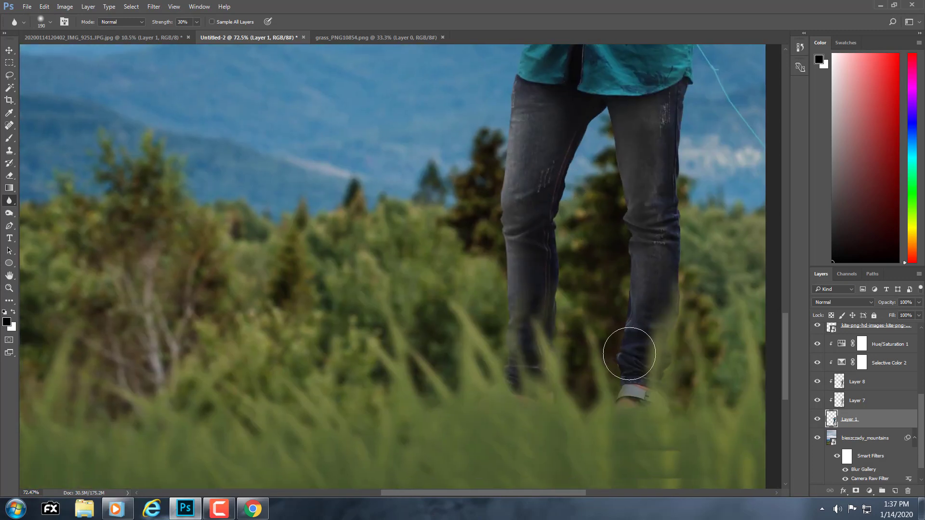
scroll(660, 383, "up", 1)
scroll(553, 434, "up", 7)
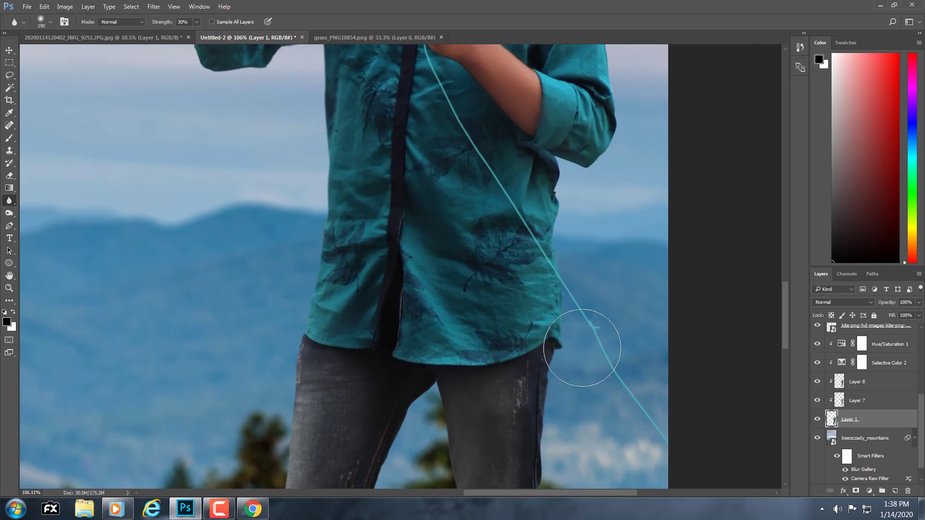
scroll(588, 250, "up", 1)
scroll(605, 186, "up", 4)
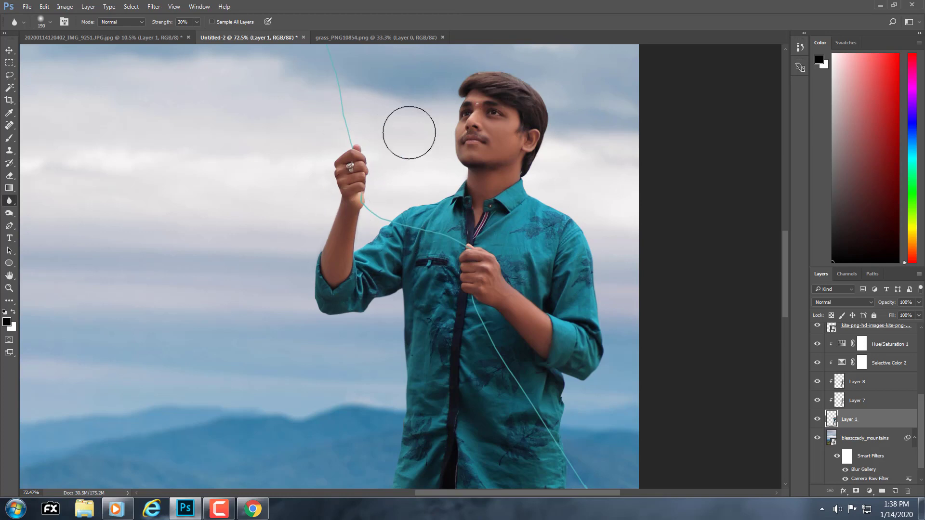
scroll(602, 308, "down", 4)
scroll(602, 308, "down", 2)
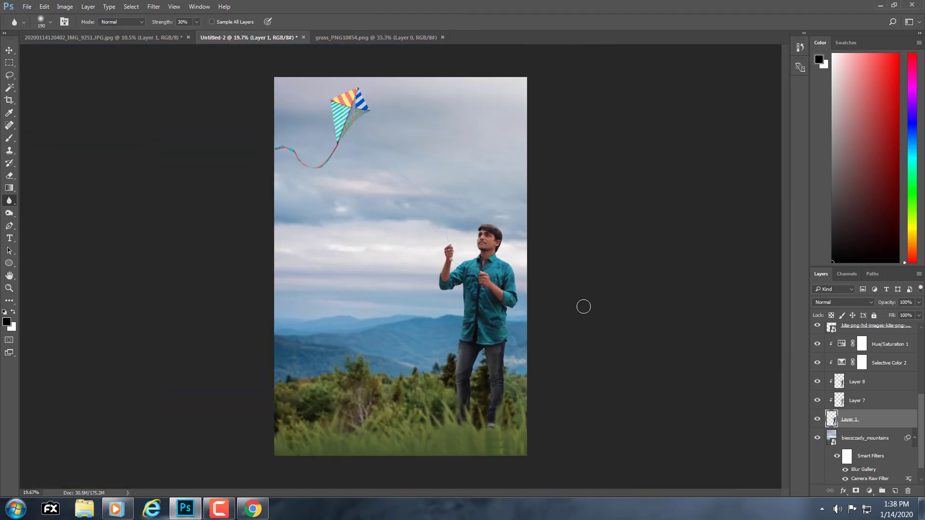
Above Layer 6, add an unclipped Brightness/Contrast adjustment with Brightness 3 and Contrast 14.
scroll(876, 423, "up", 5)
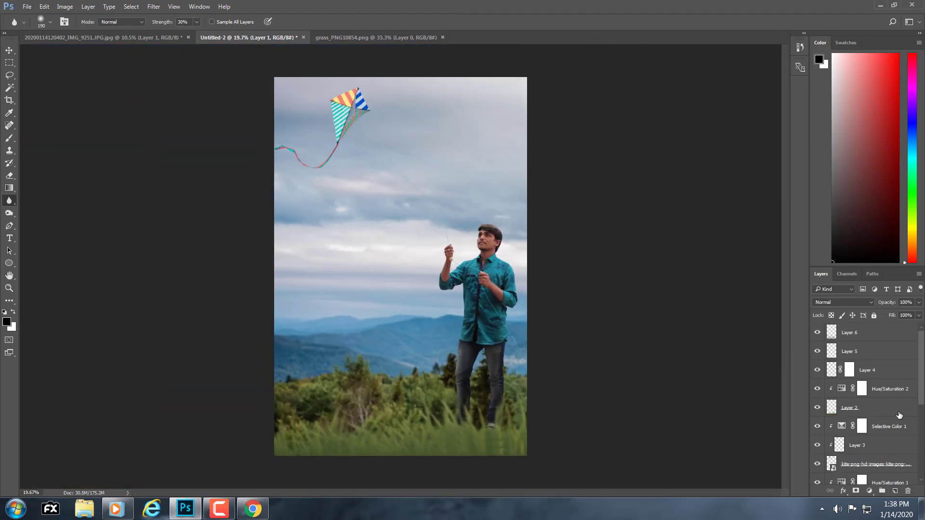
left_click(868, 337)
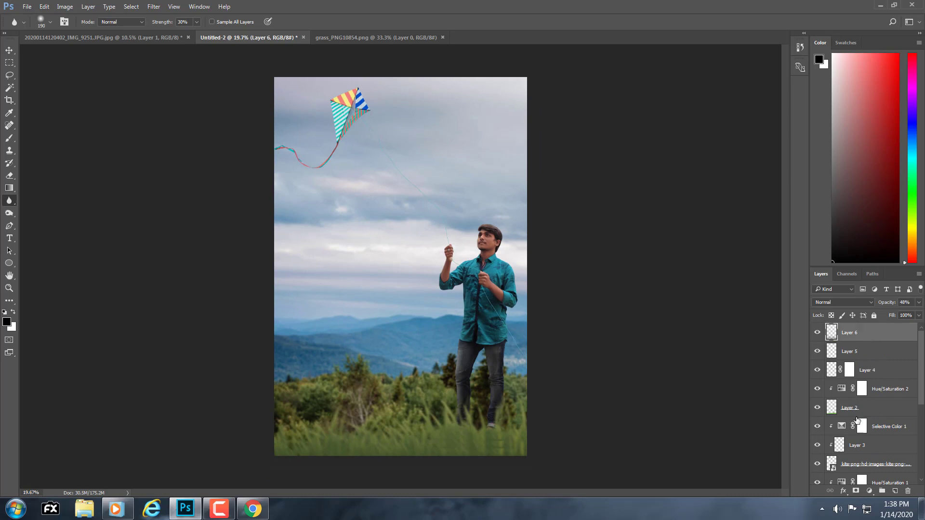
left_click(867, 491)
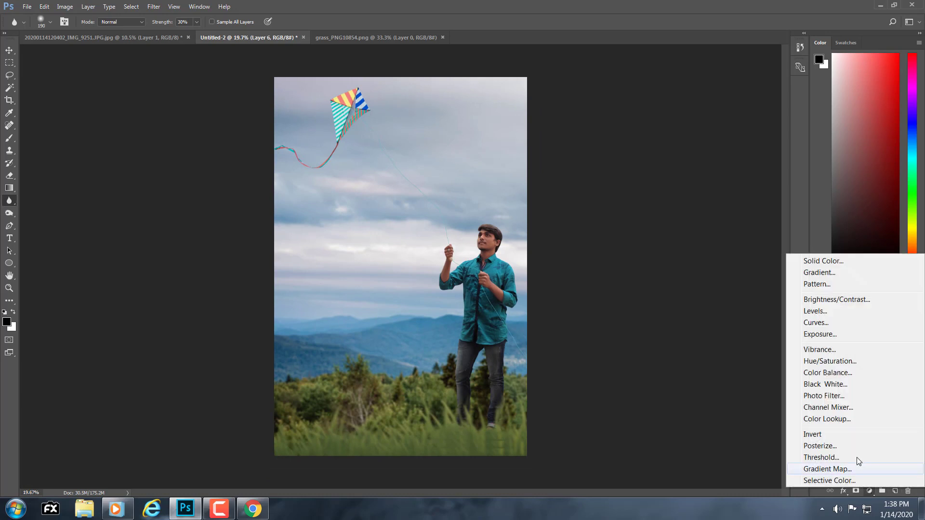
left_click(824, 299)
mouse_move(666, 171)
left_mouse_down()
mouse_move(682, 191)
mouse_move(663, 172)
left_mouse_up()
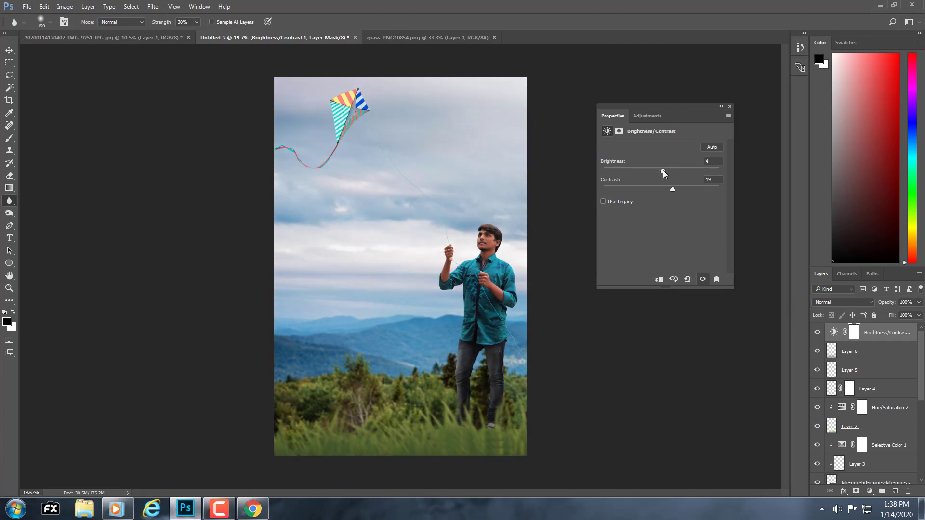
left_click(658, 281)
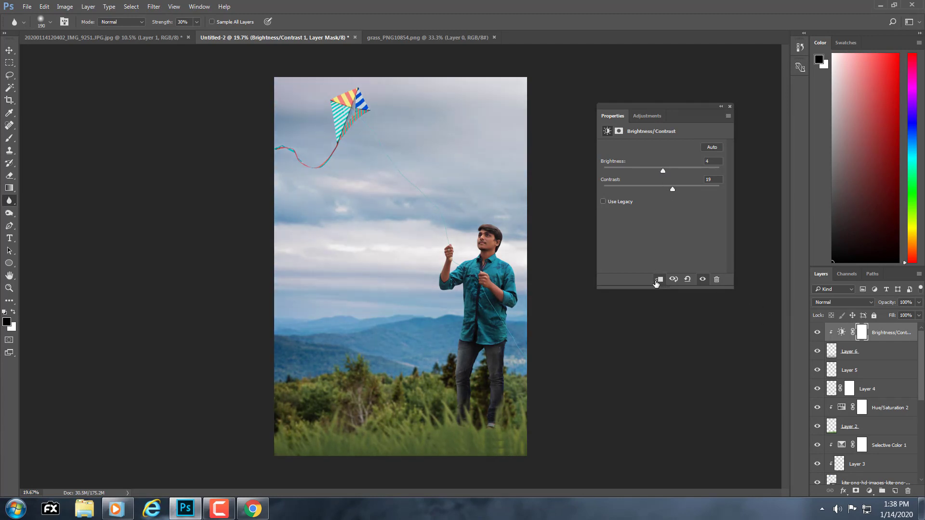
left_click(657, 281)
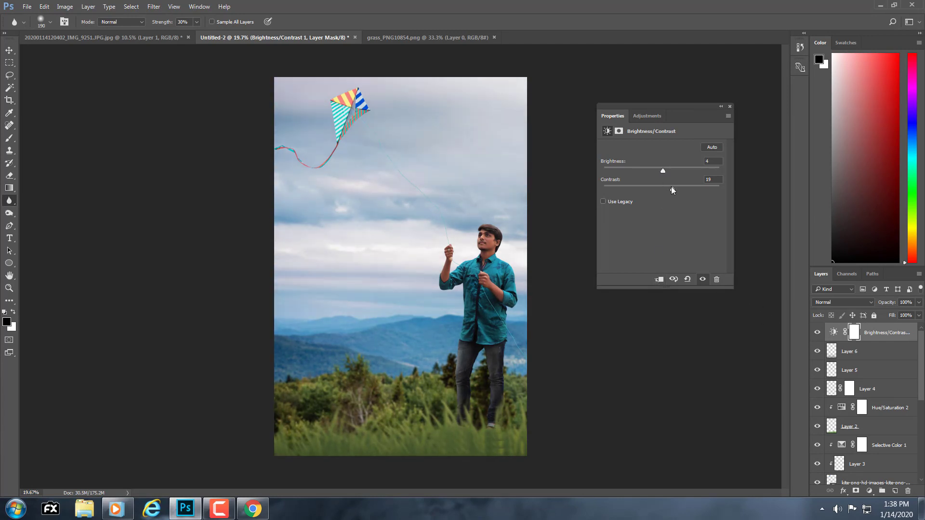
mouse_move(671, 186)
left_mouse_down()
mouse_move(716, 189)
mouse_move(642, 187)
mouse_move(662, 171)
left_mouse_up()
left_click(729, 106)
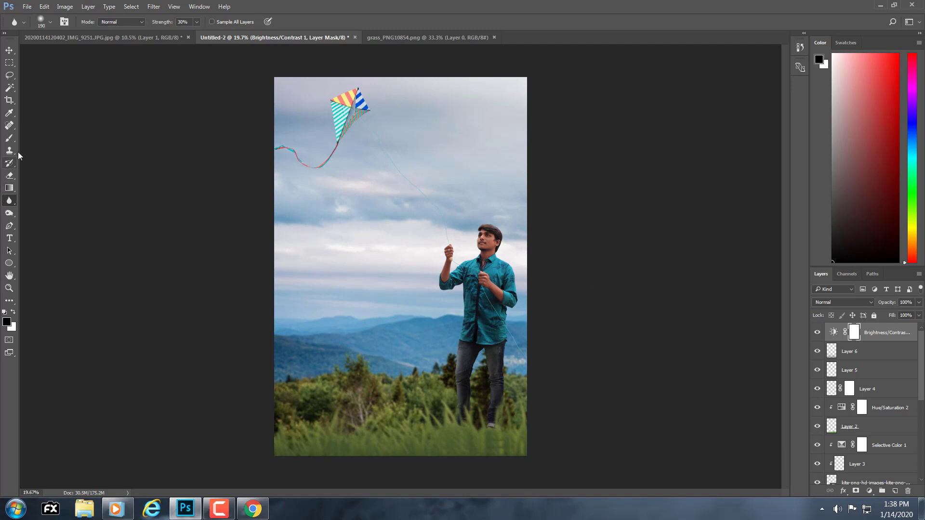
right_click(10, 140)
Set a black soft Brush of roughly 650–726 px and 6% hardness for the adjustment mask.
left_click(48, 147)
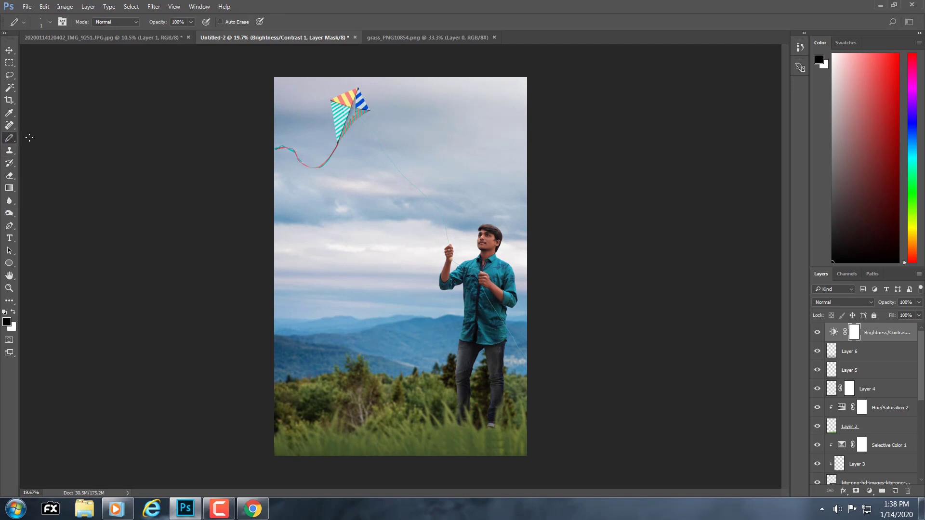
right_click(9, 138)
left_click(48, 138)
key("x")
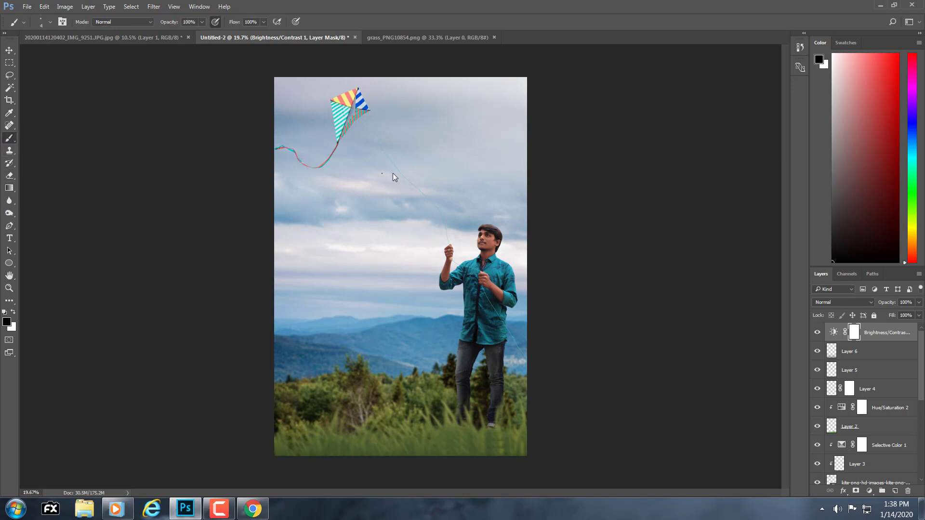
left_click_drag(393, 177, 426, 151)
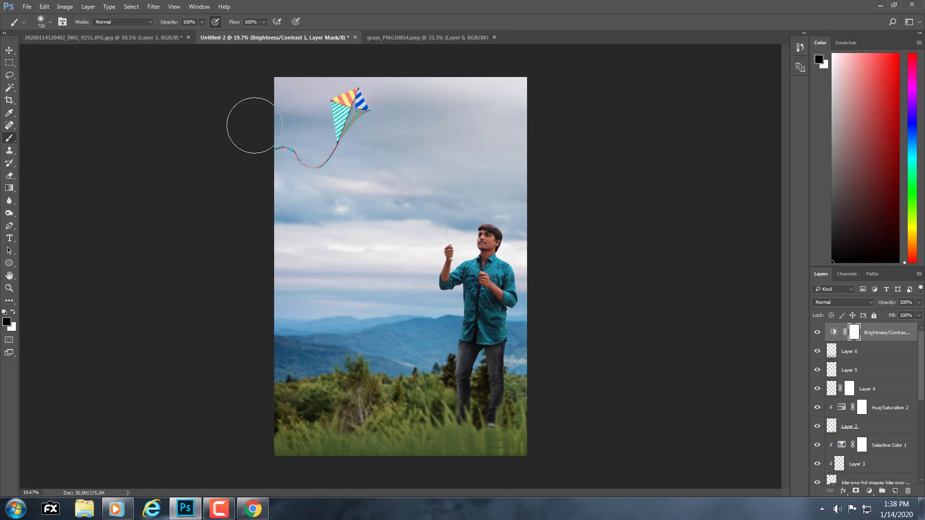
right_click(328, 178)
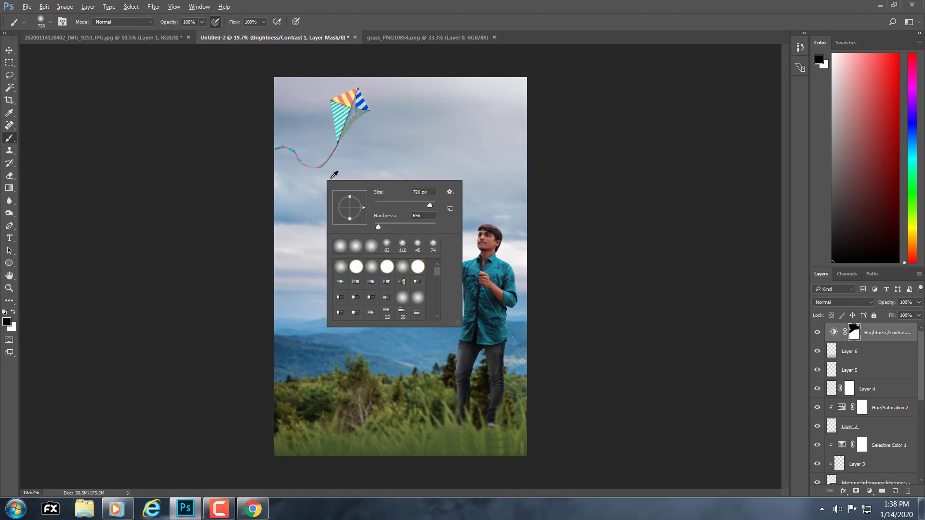
key("Escape")
left_click_drag(378, 162, 420, 238)
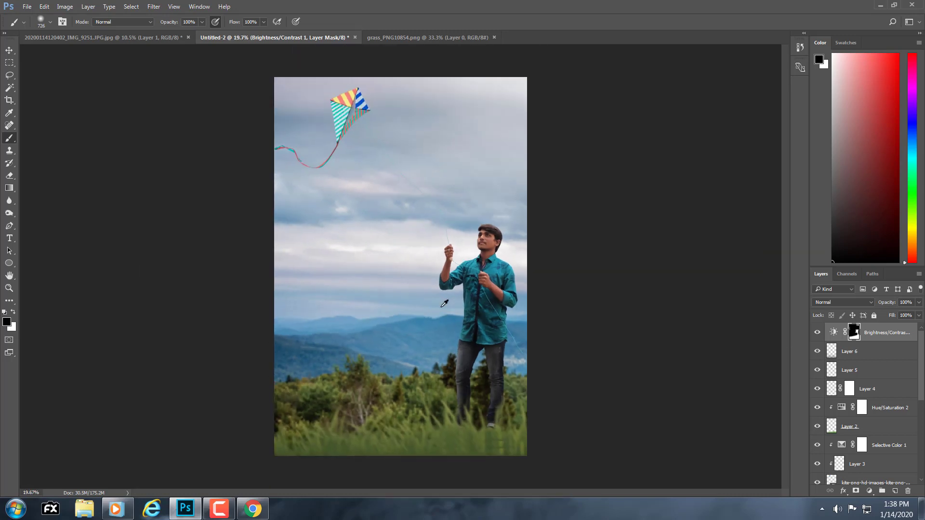
scroll(444, 303, "up", 2)
scroll(444, 303, "up", 3)
left_click_drag(485, 307, 438, 324)
scroll(859, 427, "down", 3)
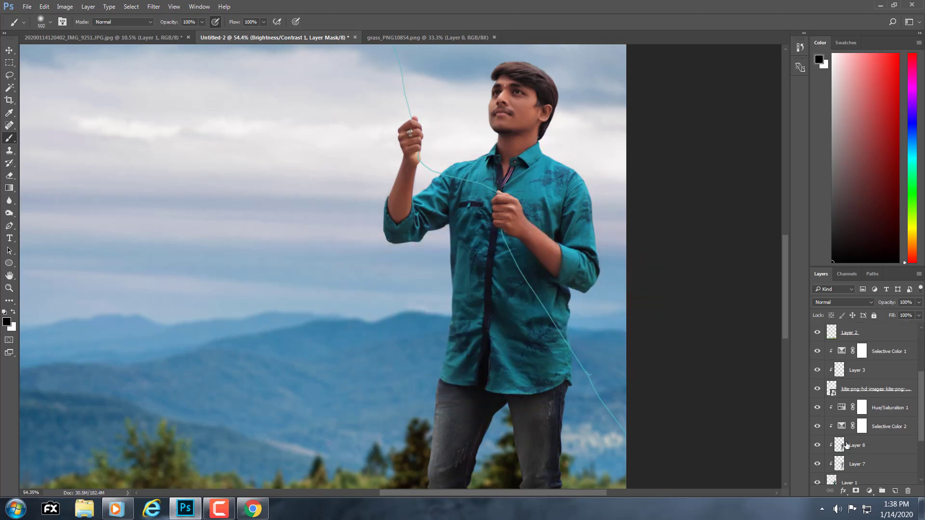
On Layer 7, dodge the man's forearm and hand with the Dodge tool.
left_click(845, 463)
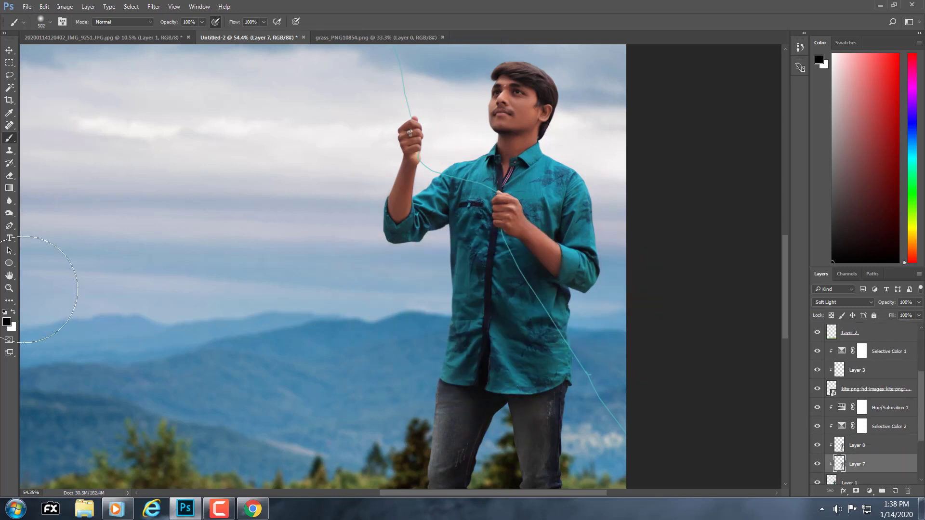
left_click(10, 213)
right_click(10, 213)
left_click(50, 219)
scroll(496, 226, "up", 2)
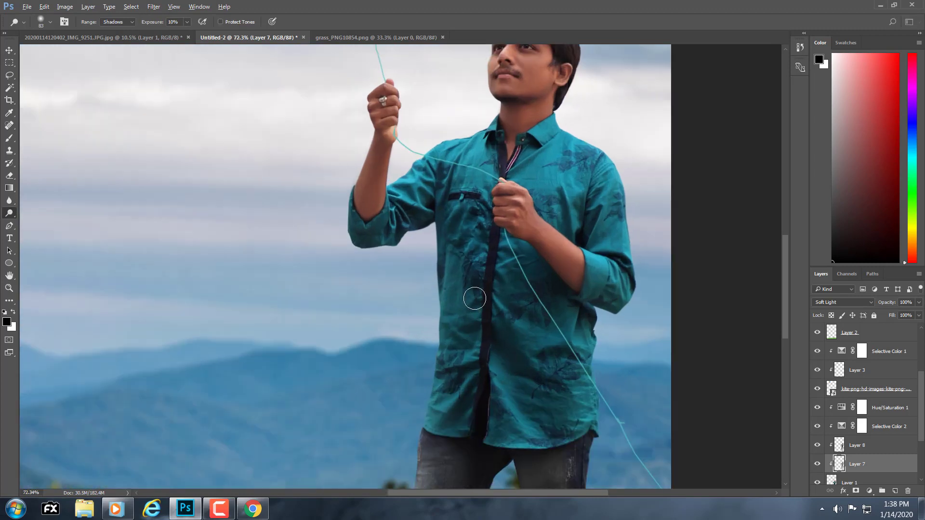
scroll(475, 298, "down", 1)
scroll(362, 263, "up", 1)
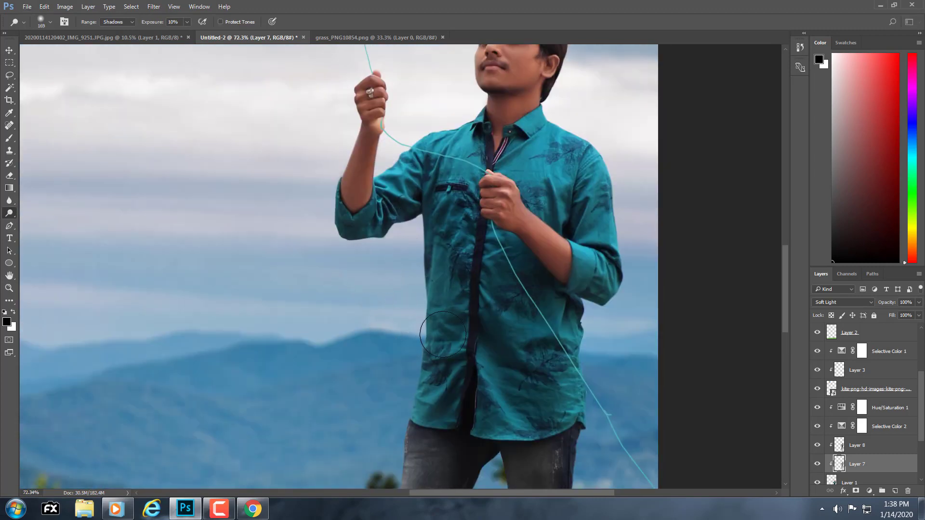
mouse_move(326, 222)
left_mouse_down()
mouse_move(347, 99)
mouse_move(372, 212)
left_mouse_up()
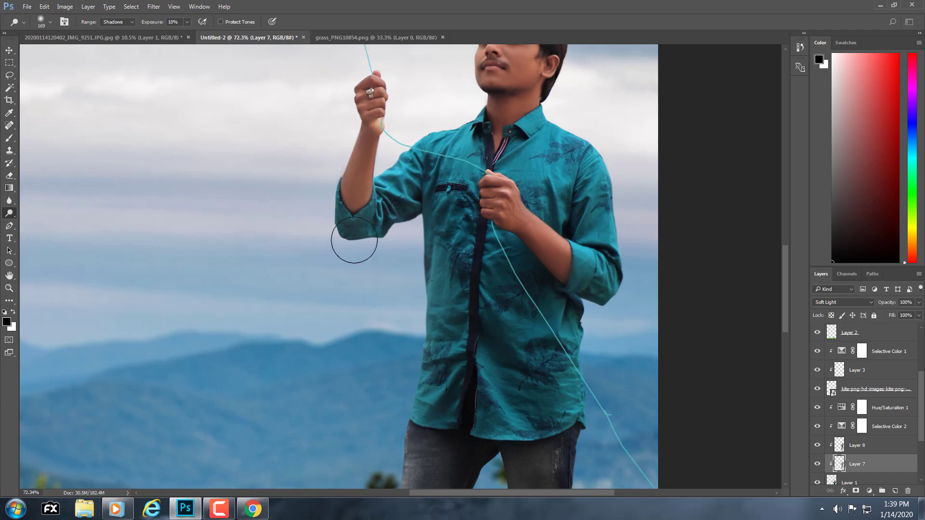
Limit dodging to Highlights and lighten the left side of the teal shirt and elbow sleeve.
left_click(120, 22)
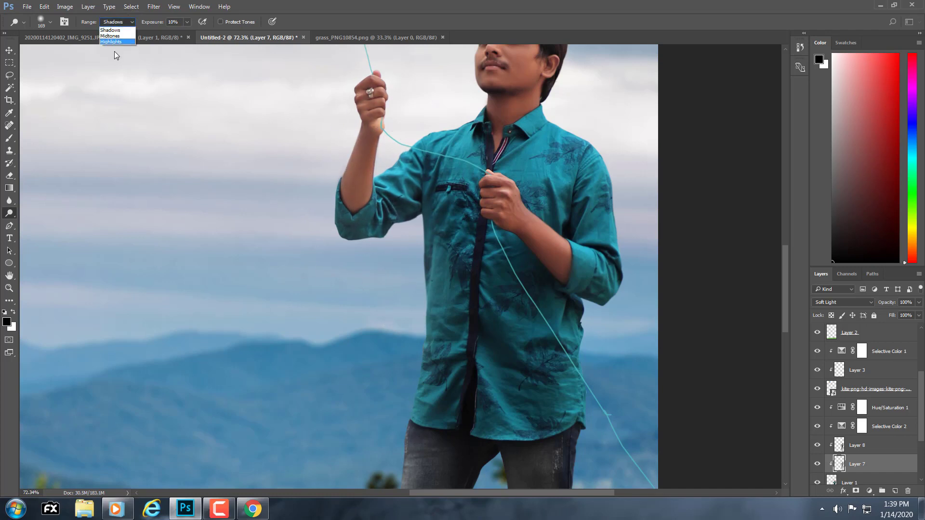
left_click(112, 34)
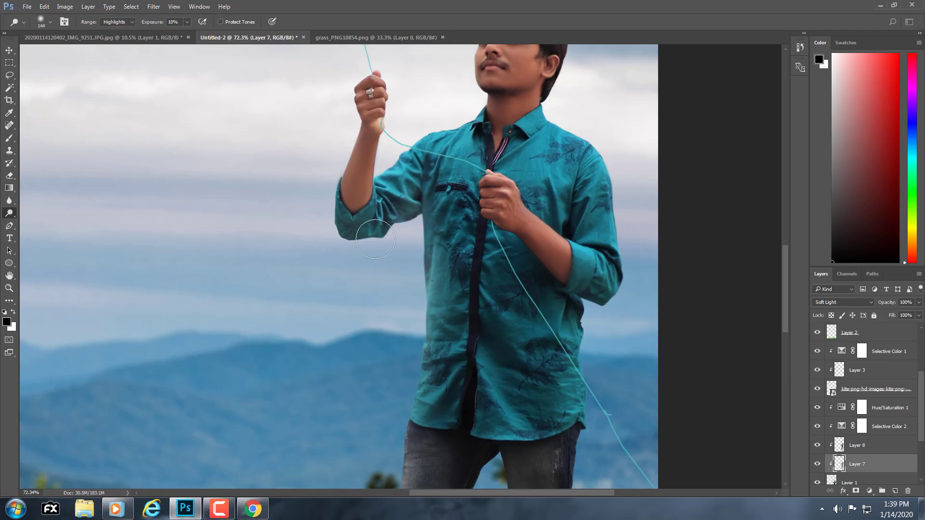
scroll(426, 384, "down", 5)
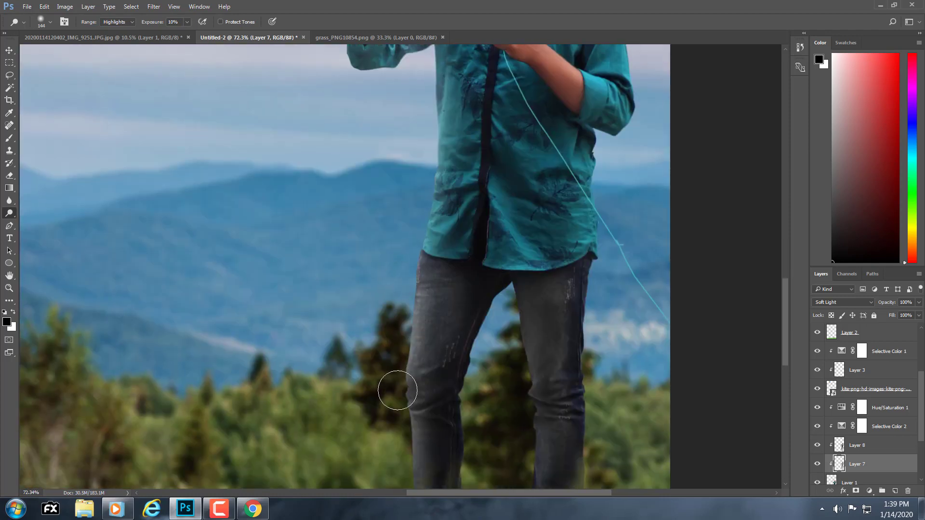
scroll(416, 298, "down", 1)
scroll(386, 243, "down", 5)
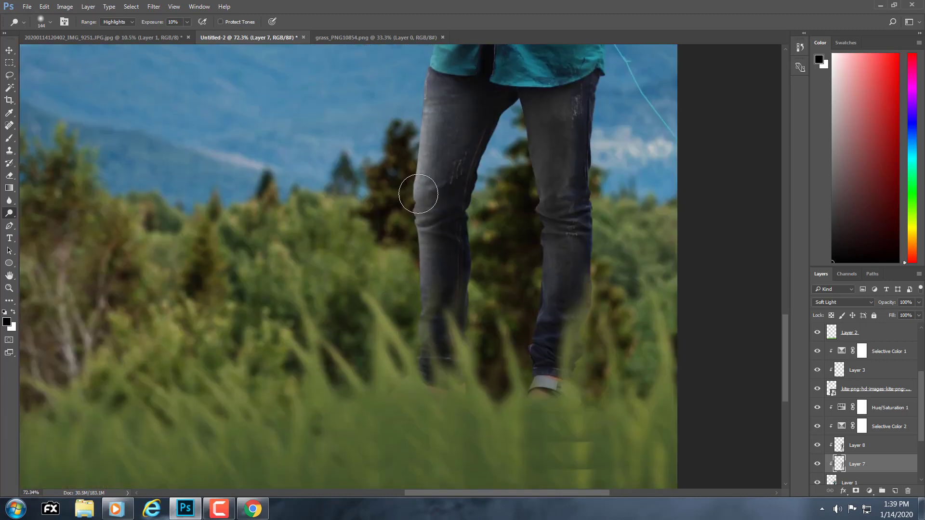
scroll(407, 154, "up", 5)
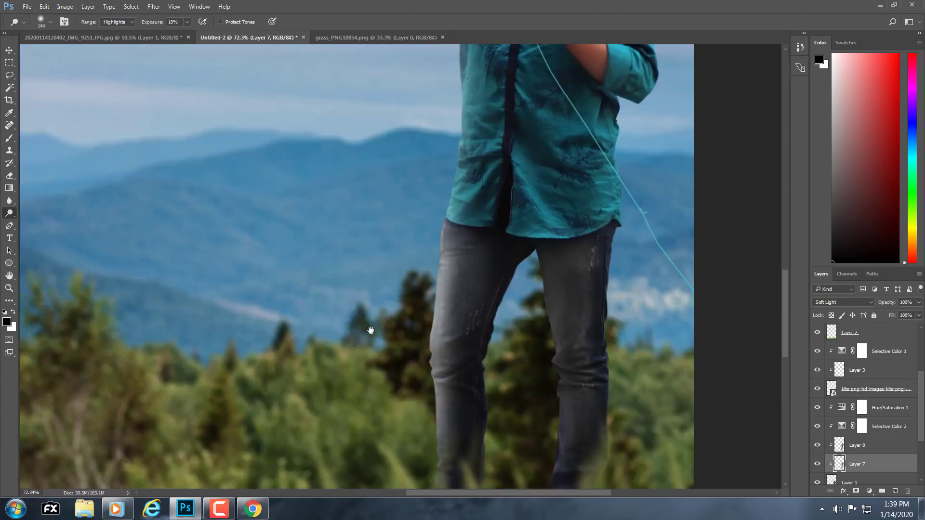
scroll(414, 192, "up", 2)
left_click_drag(437, 287, 441, 131)
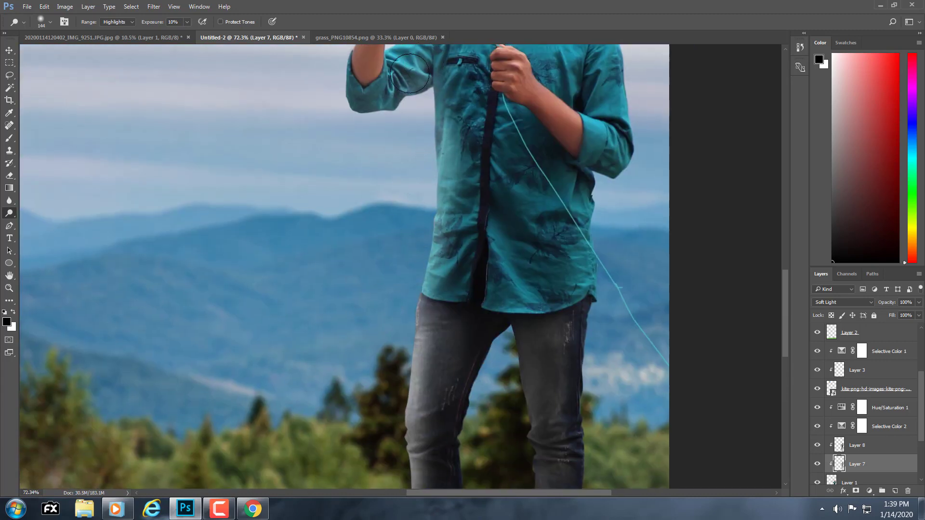
left_click_drag(410, 73, 330, 68)
Brighten the lower right jeans leg and the inner edge of the left leg.
right_click(535, 293)
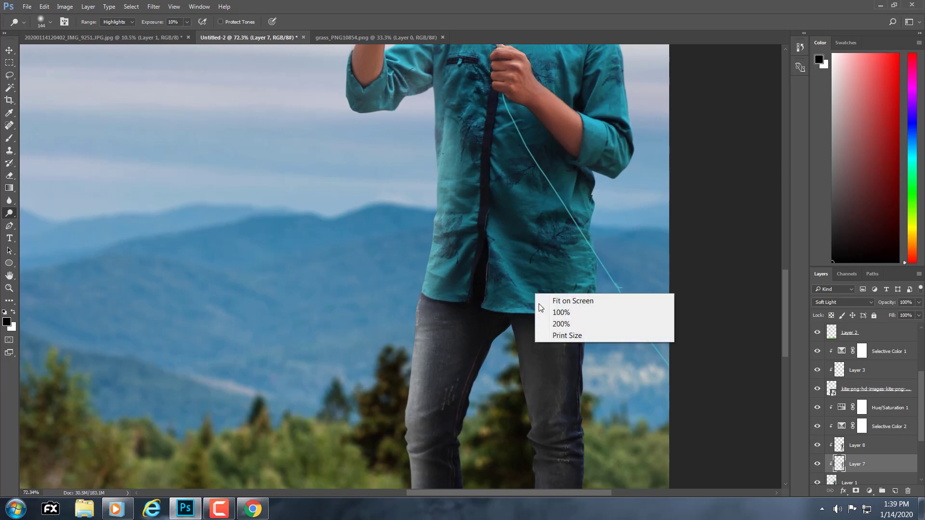
left_click(566, 227)
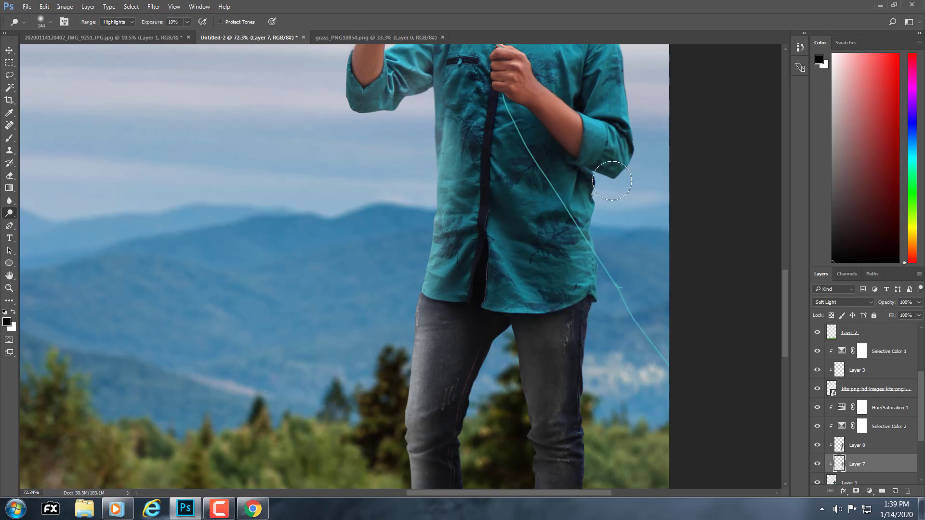
scroll(640, 201, "up", 5)
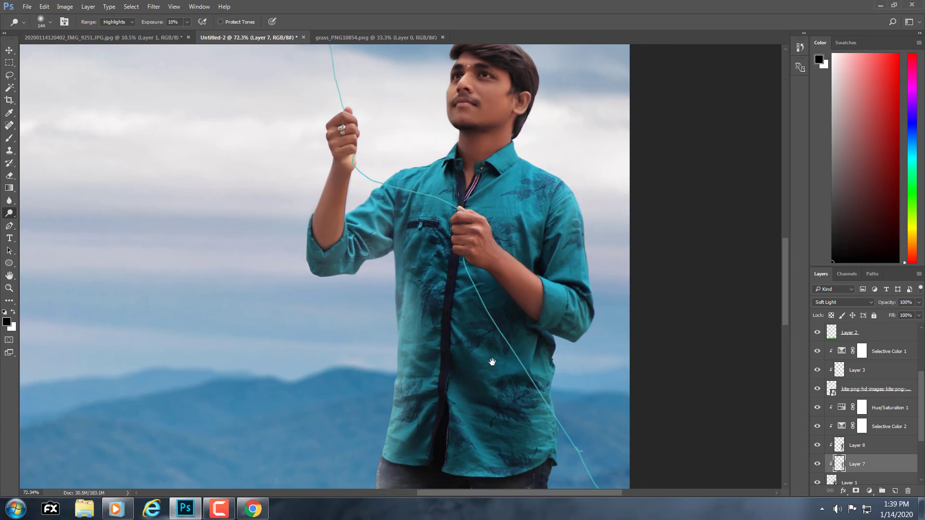
left_click_drag(492, 362, 499, 99)
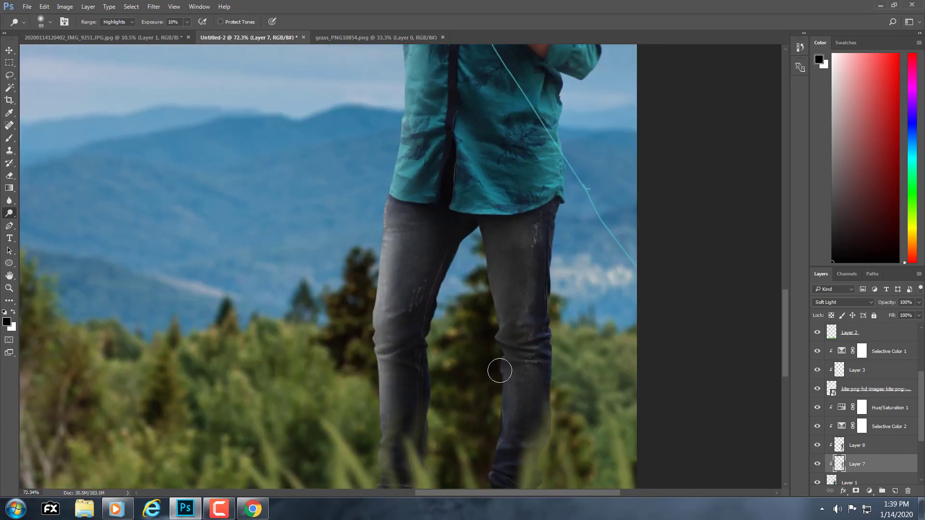
left_click_drag(491, 406, 470, 227)
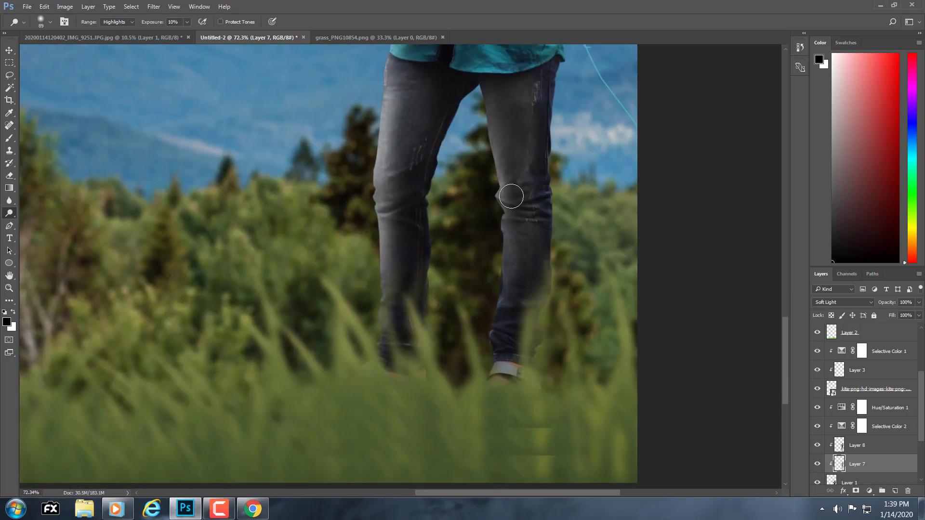
left_click_drag(506, 196, 495, 310)
mouse_move(488, 101)
left_mouse_down()
mouse_move(479, 92)
mouse_move(444, 156)
mouse_move(454, 93)
mouse_move(462, 97)
mouse_move(443, 133)
mouse_move(416, 306)
mouse_move(452, 132)
mouse_move(464, 116)
left_mouse_up()
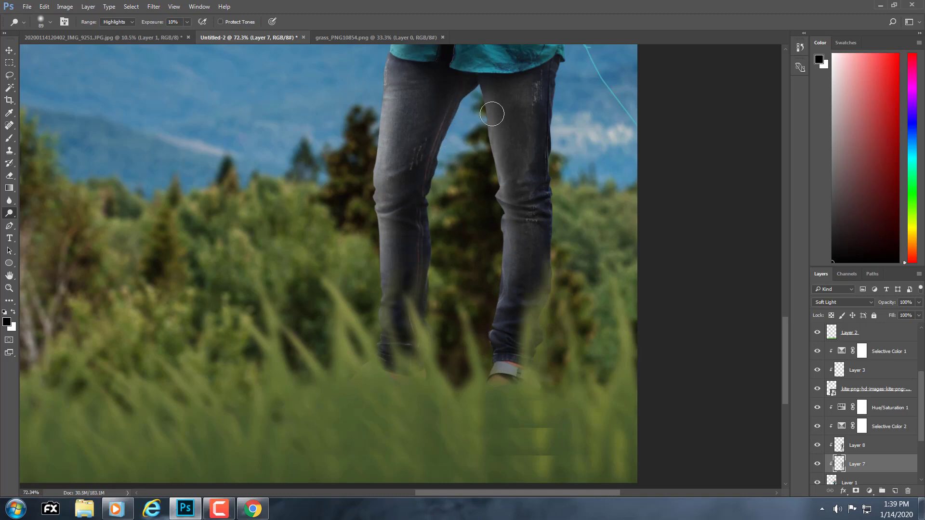
Zoom and pan around to review the dodged shirt and jeans in the whole image.
scroll(474, 322, "down", 3)
scroll(474, 322, "down", 2)
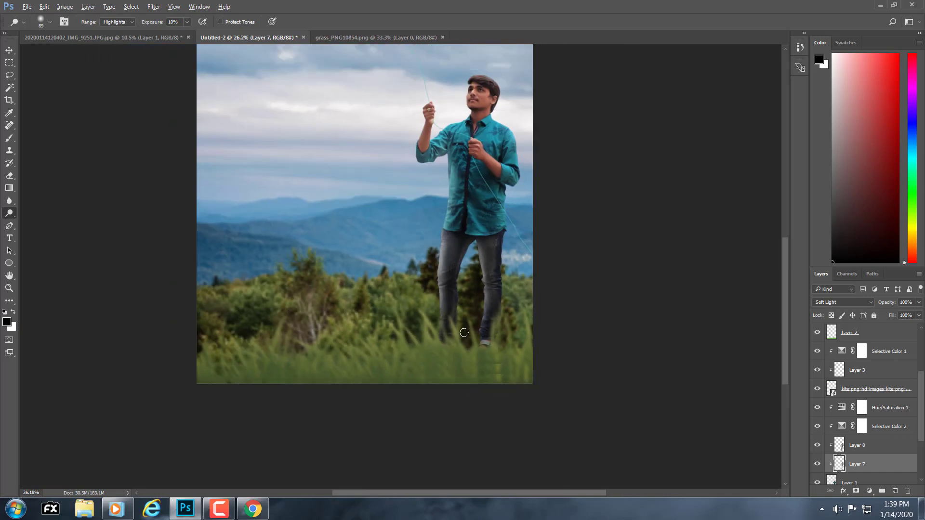
scroll(465, 332, "down", 2)
scroll(464, 360, "up", 1)
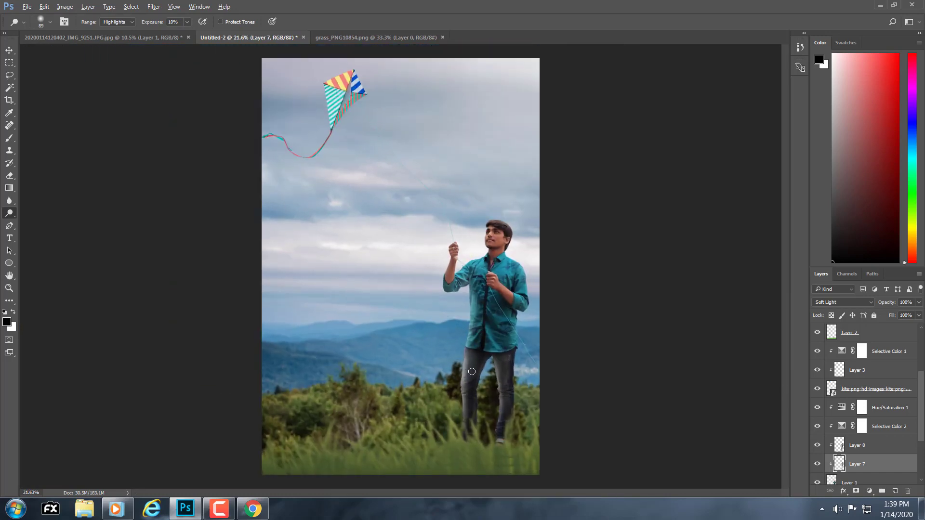
scroll(472, 371, "down", 1)
scroll(471, 371, "down", 1)
scroll(482, 342, "up", 2)
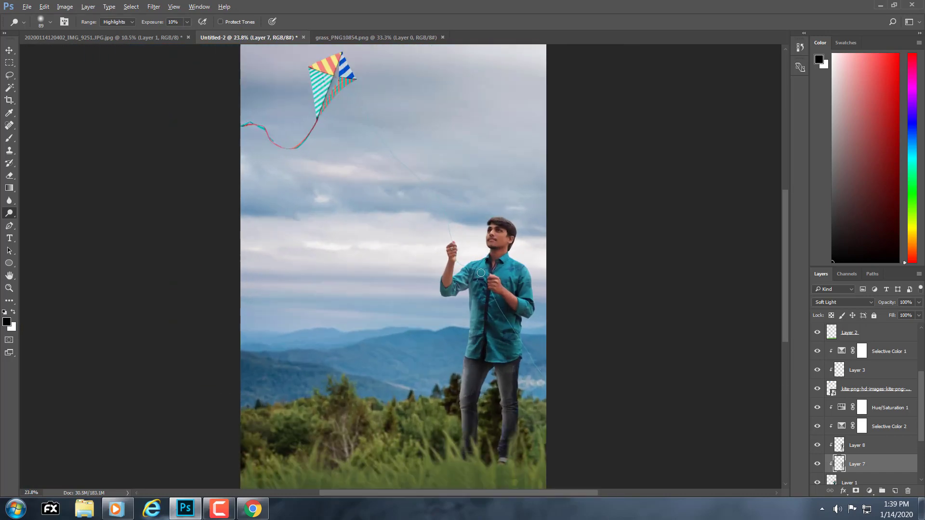
scroll(491, 318, "down", 1)
scroll(515, 385, "up", 3)
scroll(495, 337, "up", 2)
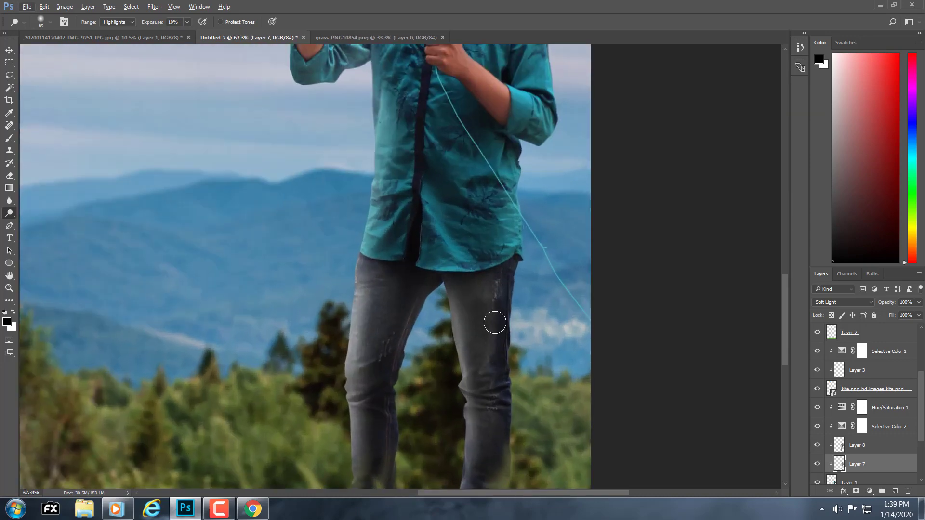
left_click_drag(493, 234, 494, 116)
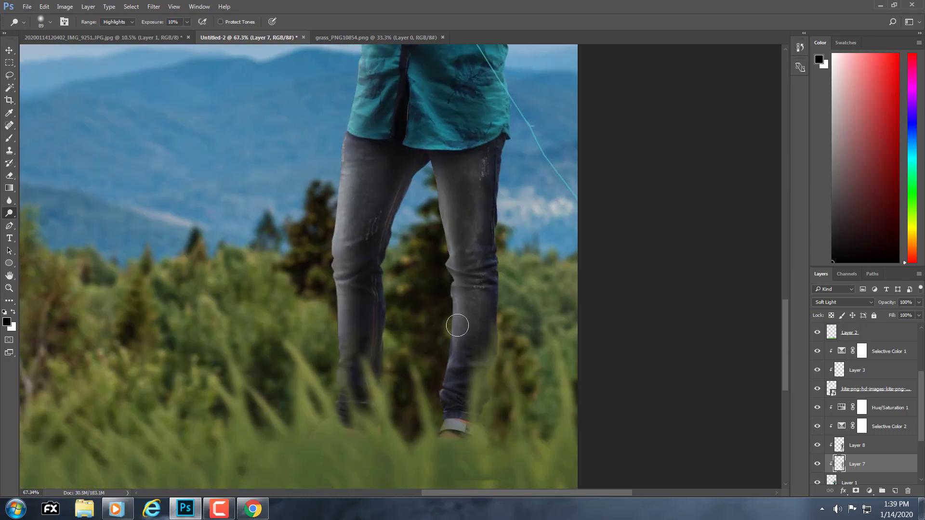
scroll(458, 324, "down", 4)
scroll(450, 332, "down", 1)
scroll(451, 333, "down", 1)
scroll(451, 333, "down", 1)
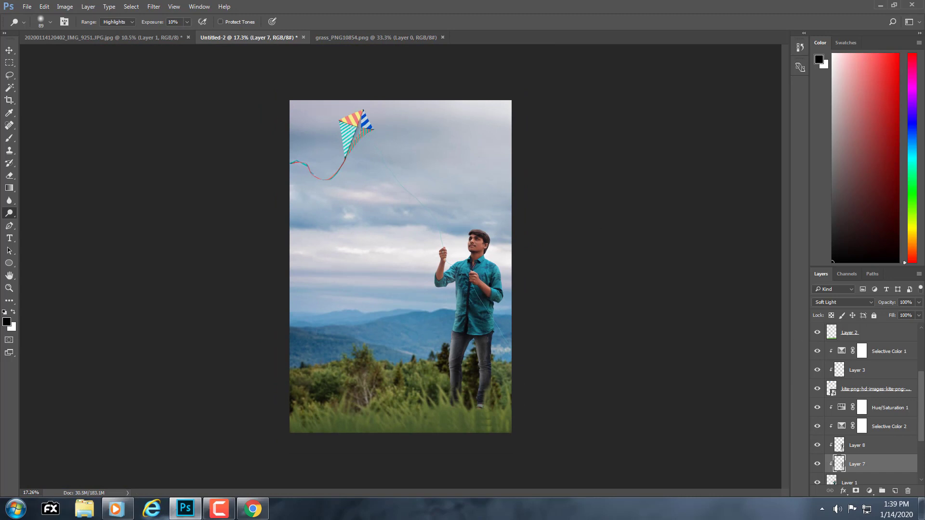
scroll(867, 395, "up", 2)
scroll(867, 395, "up", 3)
Add a Color Balance adjustment on top and shift the midtones toward cyan.
left_click(892, 337)
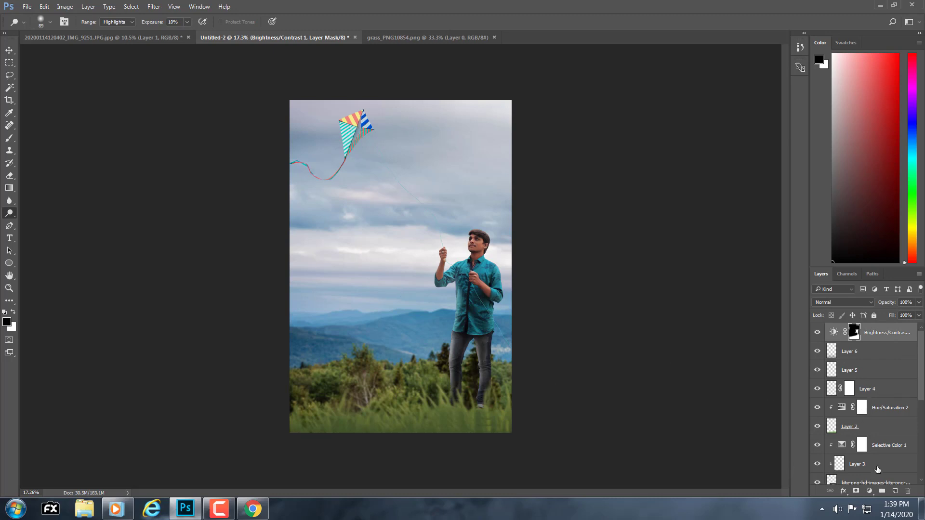
left_click(871, 494)
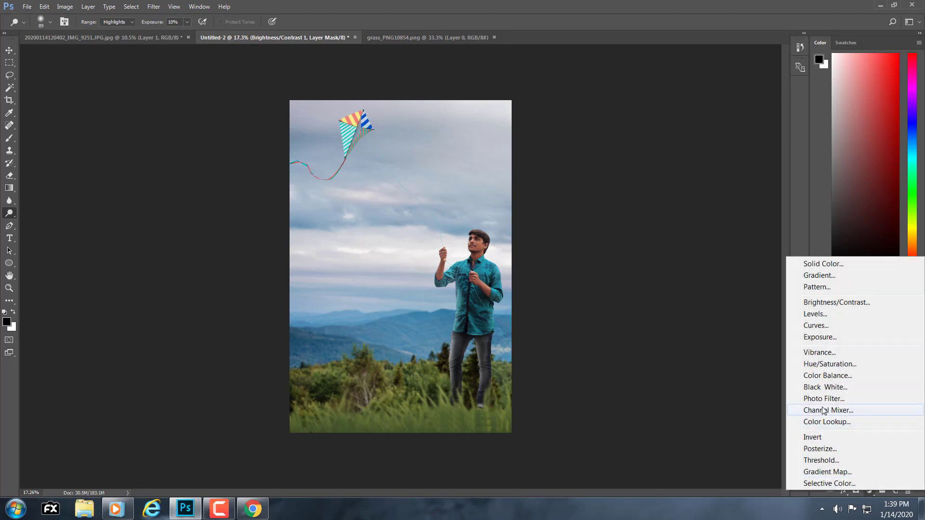
left_click(819, 375)
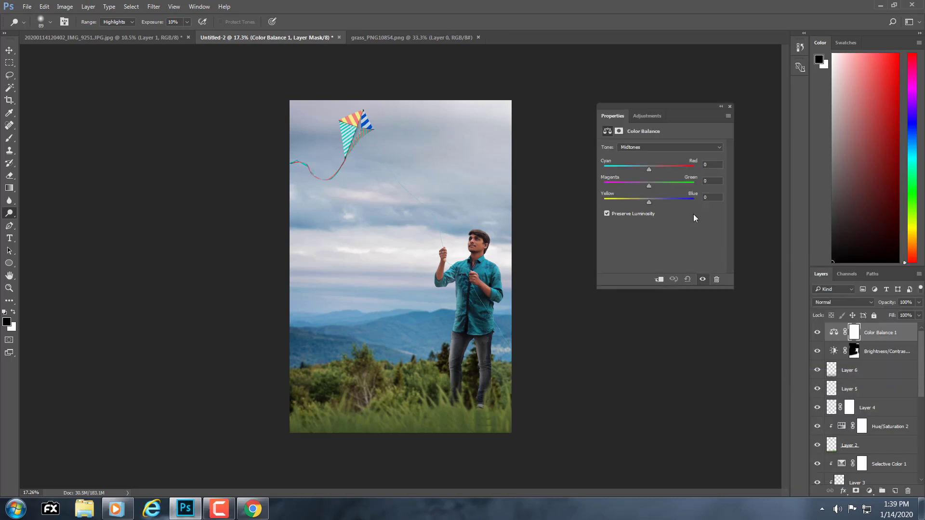
left_click(642, 168)
mouse_move(636, 169)
left_mouse_down()
mouse_move(658, 169)
mouse_move(645, 202)
left_mouse_up()
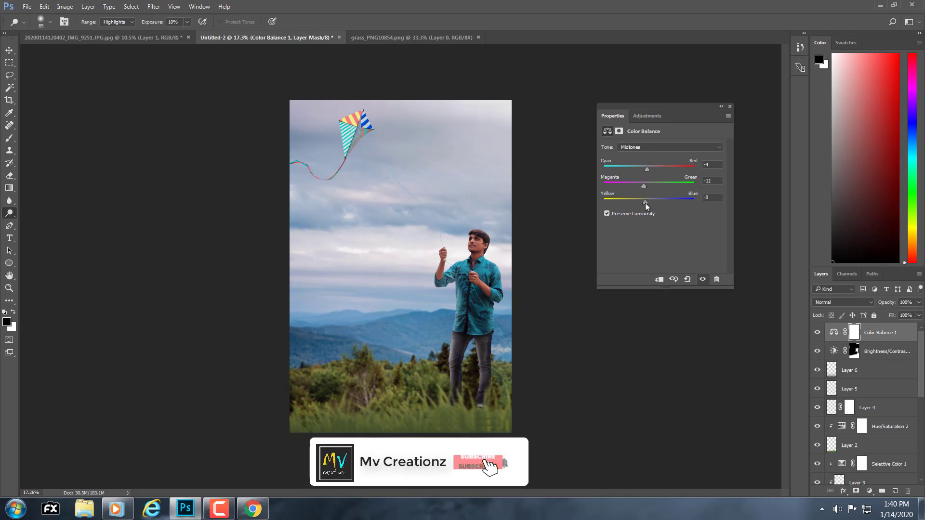
Set the Color Balance shadows to -20/0/-6 and highlights to -4/0/-5.
left_click(641, 146)
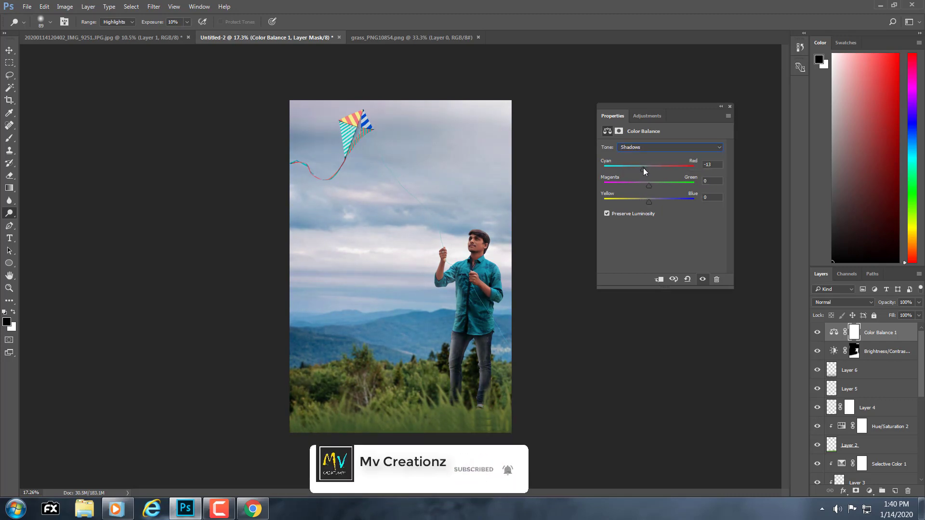
left_click_drag(643, 168, 645, 200)
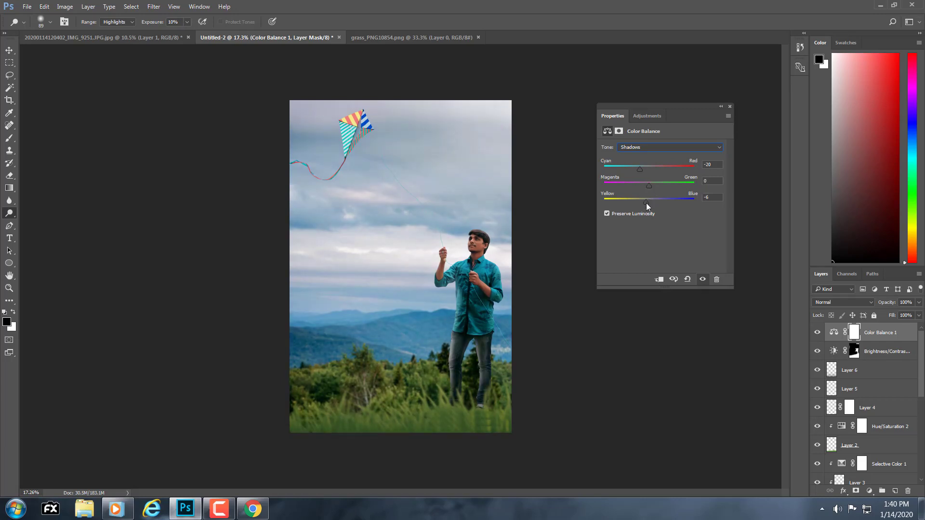
left_click(644, 148)
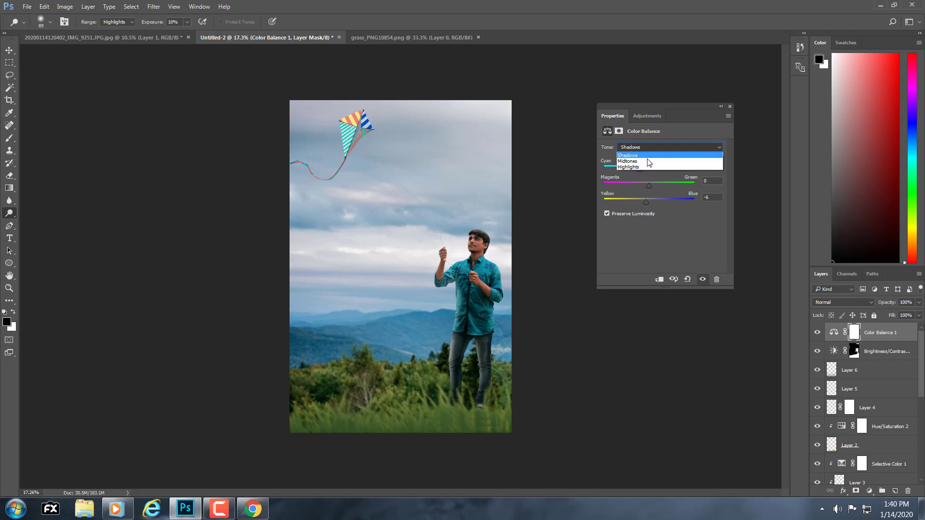
left_click(646, 169)
left_click_drag(650, 171, 642, 187)
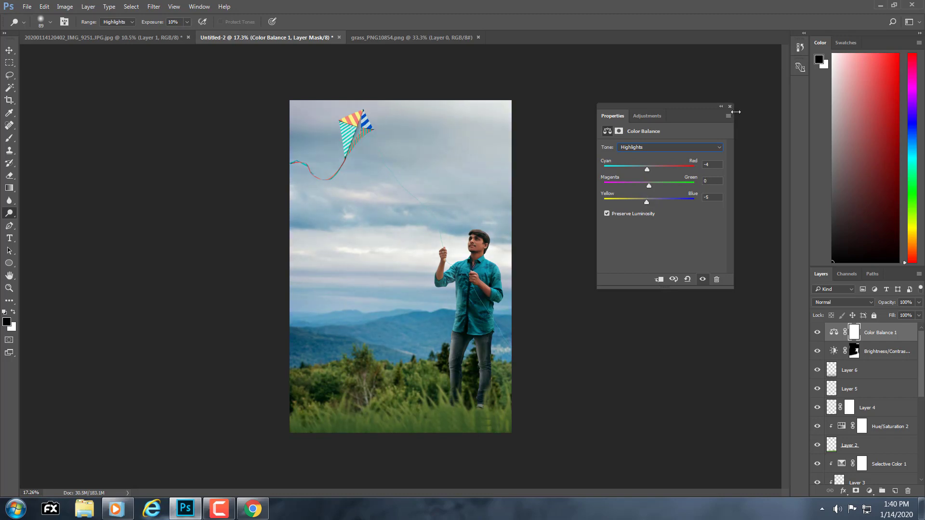
left_click(730, 106)
Stamp all visible layers into a new merged layer and duplicate it.
key("z")
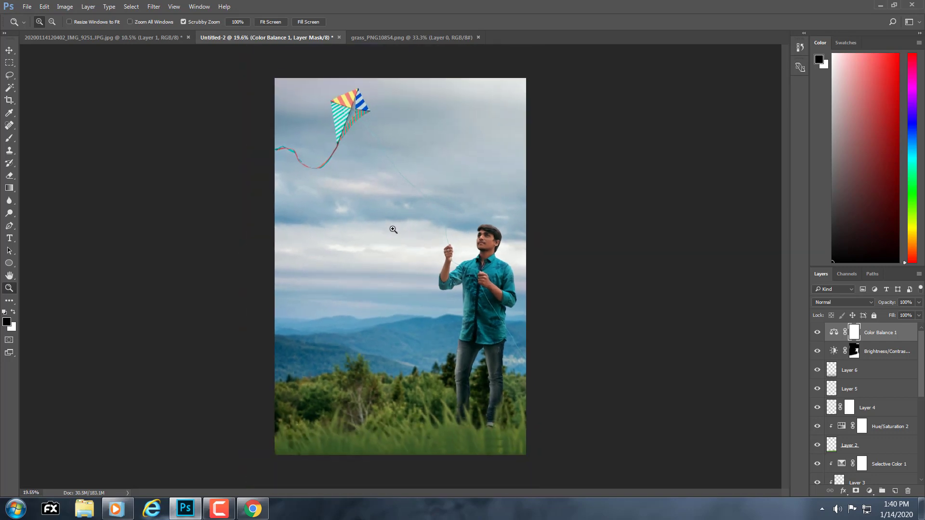
mouse_move(410, 229)
left_mouse_down()
mouse_move(541, 273)
mouse_move(480, 226)
left_mouse_up()
right_click(480, 226)
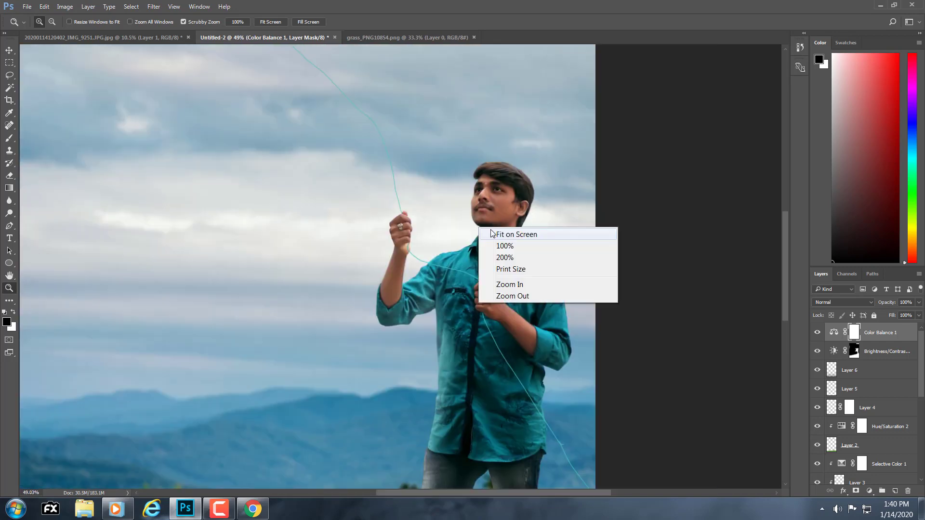
left_click(483, 238)
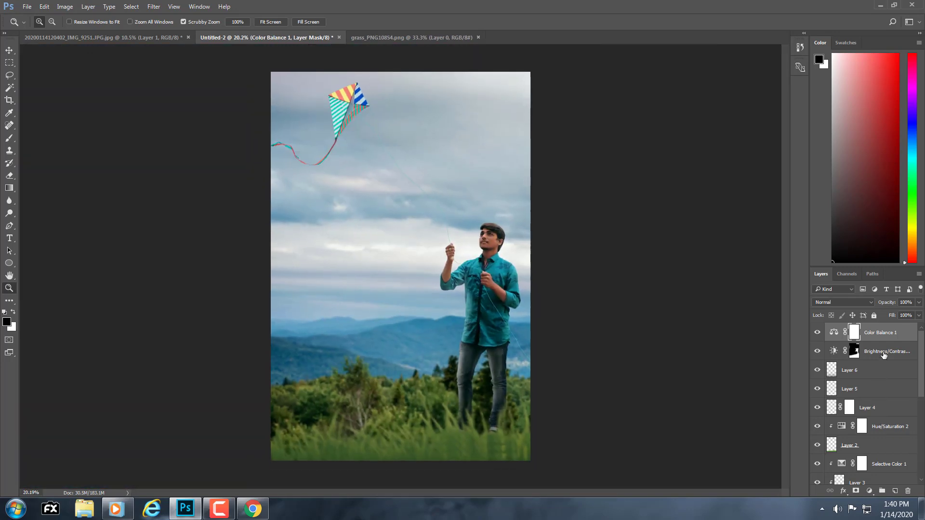
left_click_drag(451, 240, 438, 246)
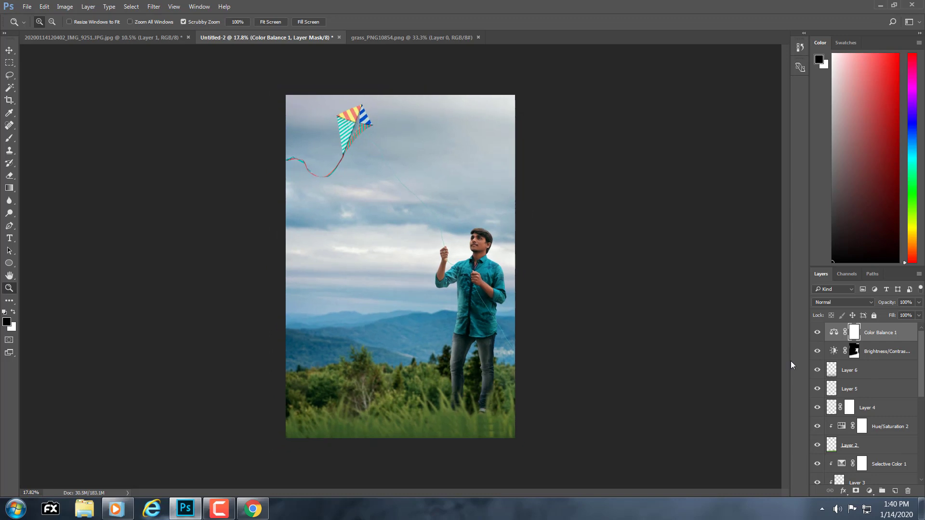
key("ctrl+shift+alt+e")
key("ctrl+j")
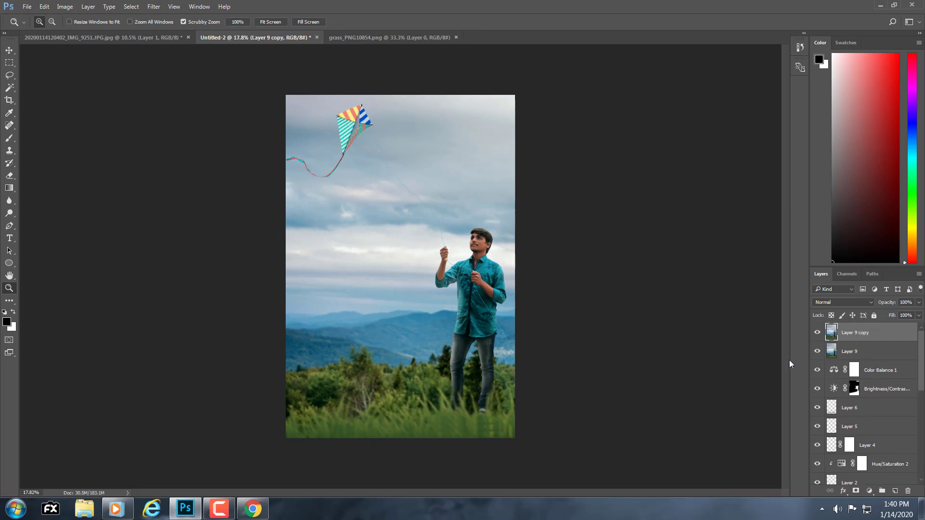
Set the merged copy to Soft Light and apply a High Pass filter to it.
right_click(852, 332)
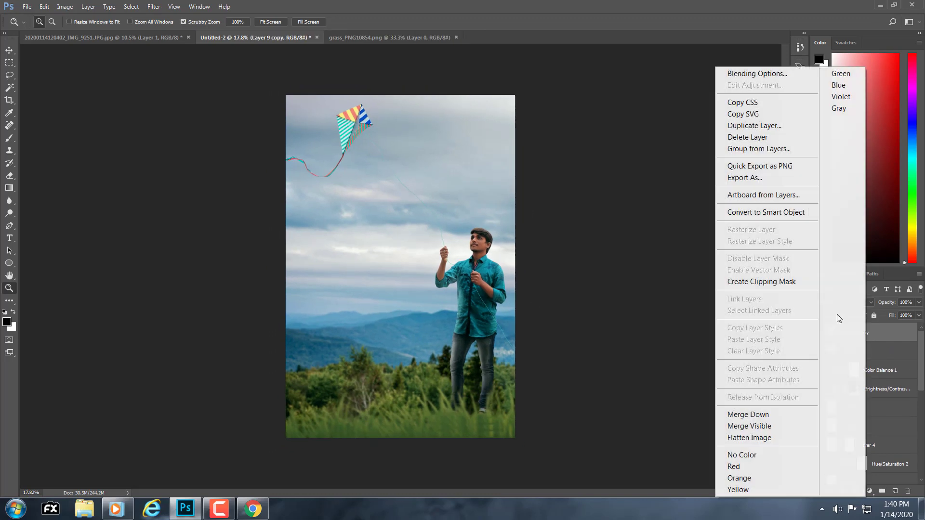
left_click(682, 287)
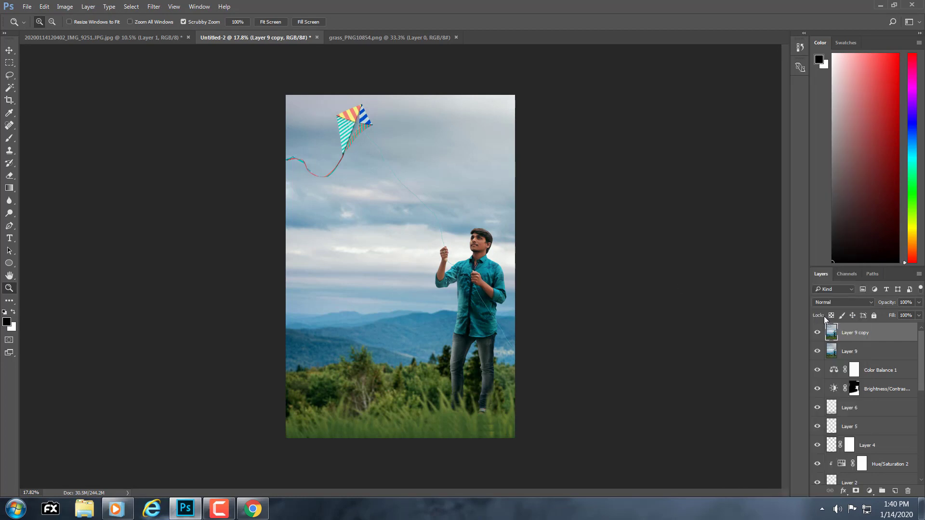
left_click(828, 302)
left_click(823, 403)
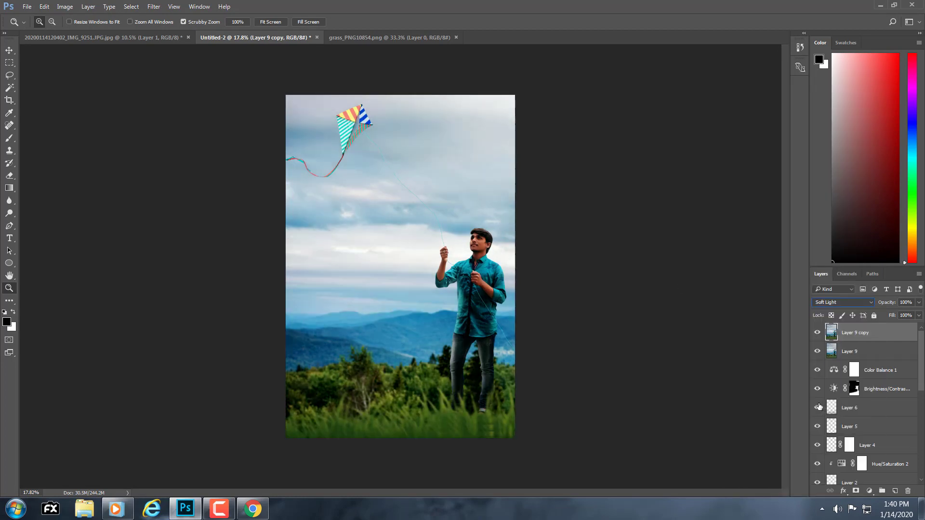
left_click(152, 7)
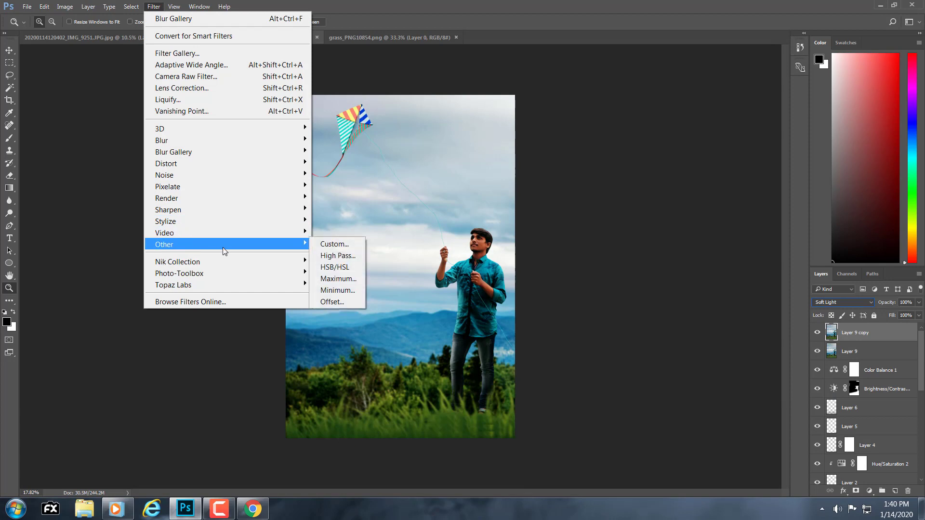
left_click(337, 256)
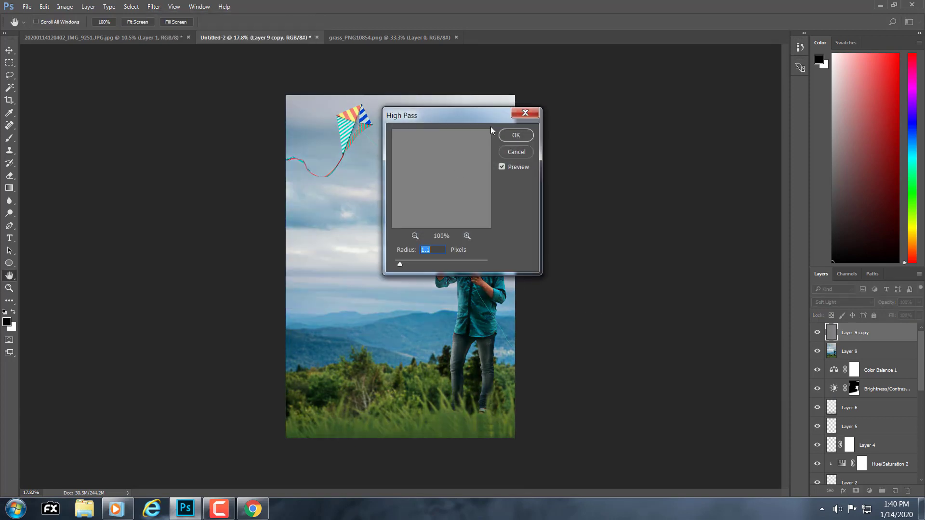
left_click(515, 135)
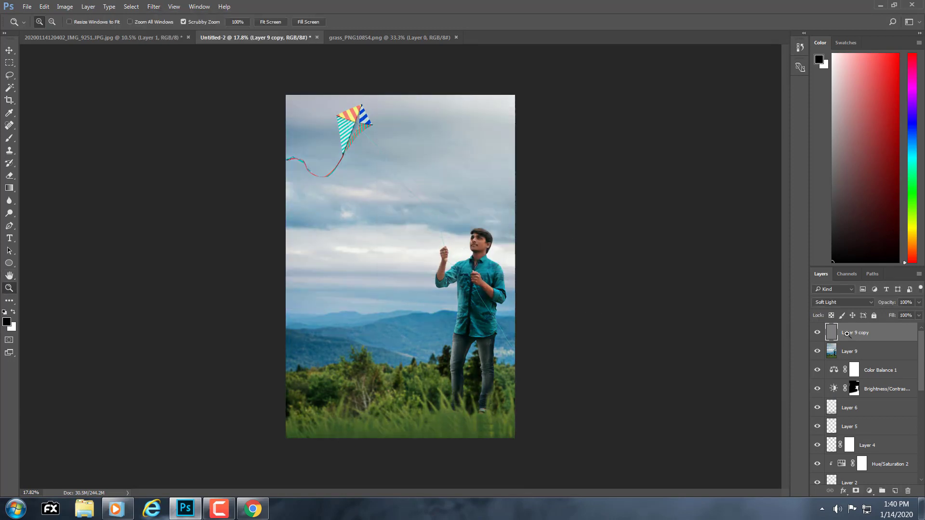
Duplicate the high-pass layer, delete the extra copy, and stamp visible into Layer 10.
key("ctrl+j")
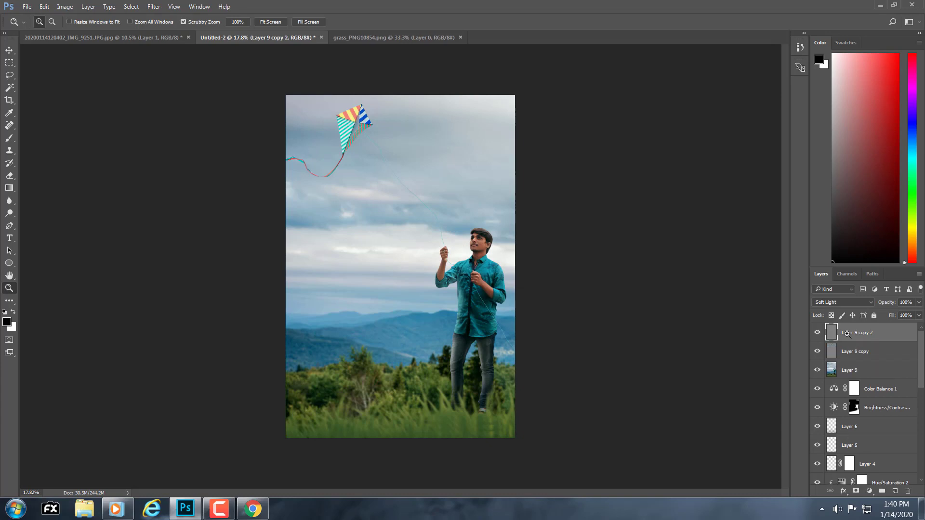
key("alt+shift+e")
key("ctrl+j")
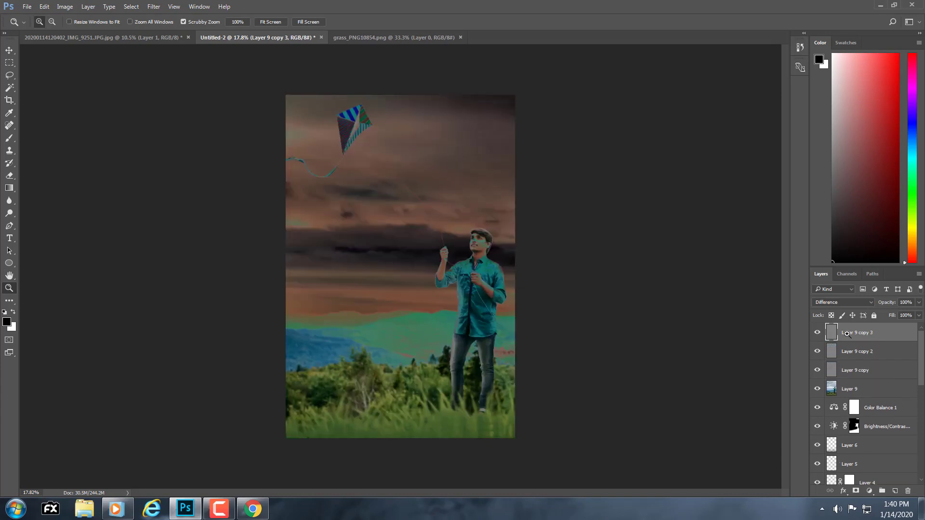
key("Delete")
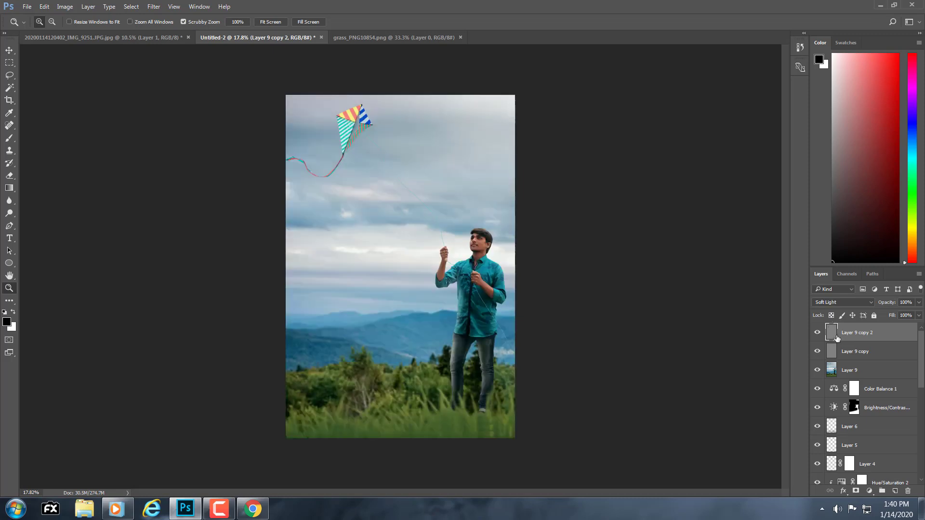
key("ctrl+alt+shift+e")
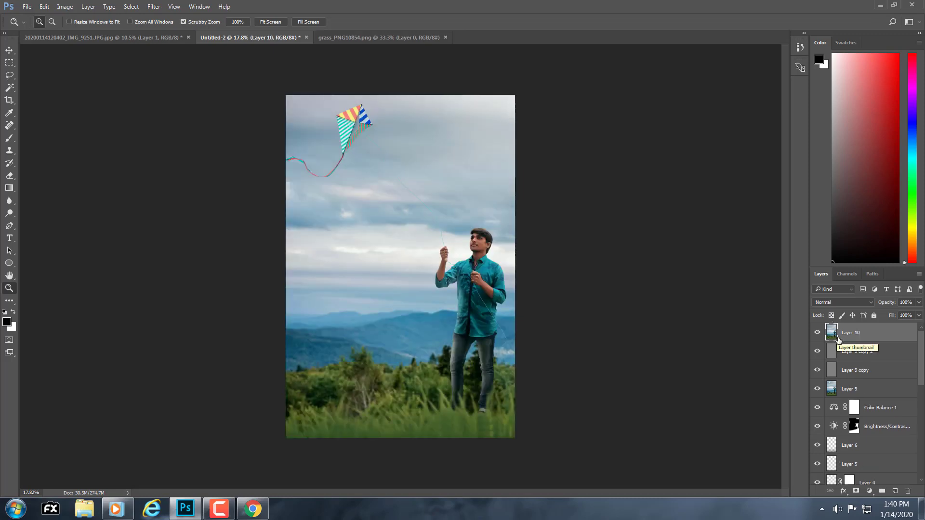
Duplicate Layer 10 and convert the copy to a Smart Object.
key("ctrl+j")
right_click(851, 330)
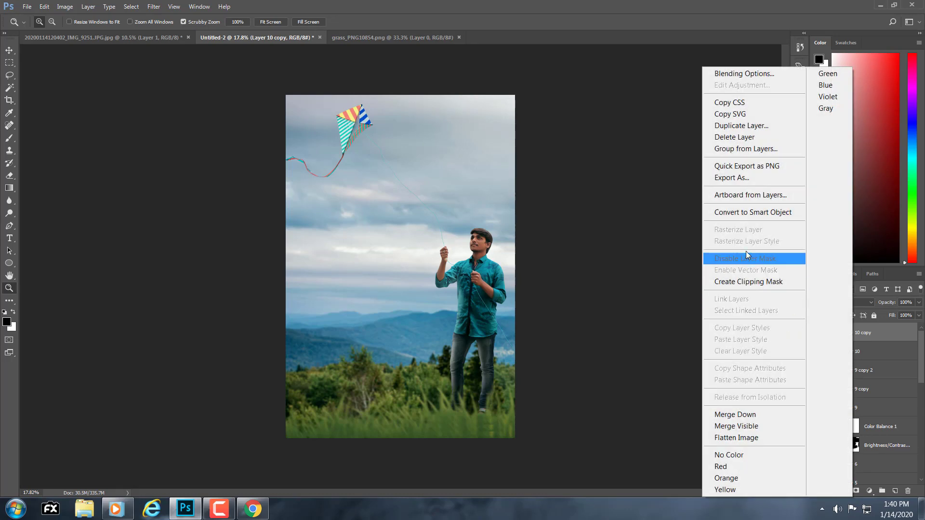
left_click(752, 212)
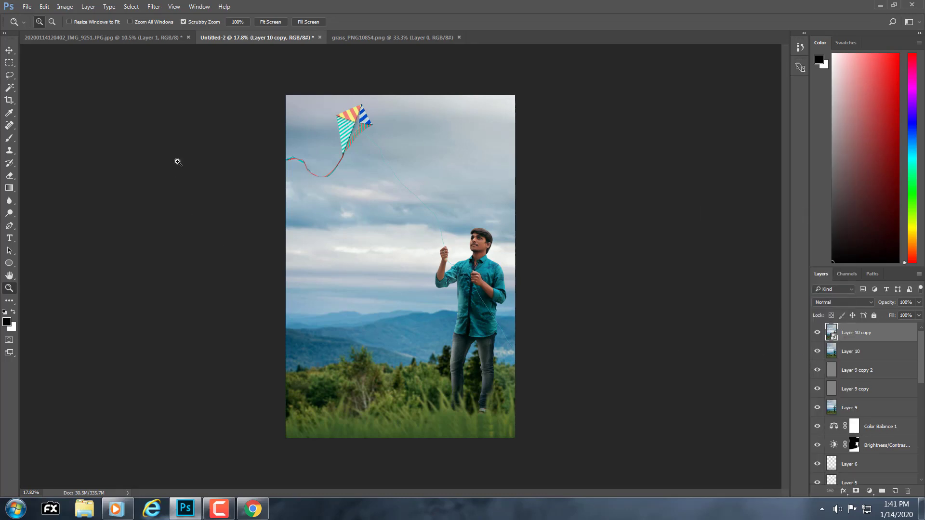
In Camera Raw, set Clarity +28, Shadows +33, Blacks -31, slightly cooler Temperature, and adjust noise reduction.
left_click(153, 7)
left_click(170, 78)
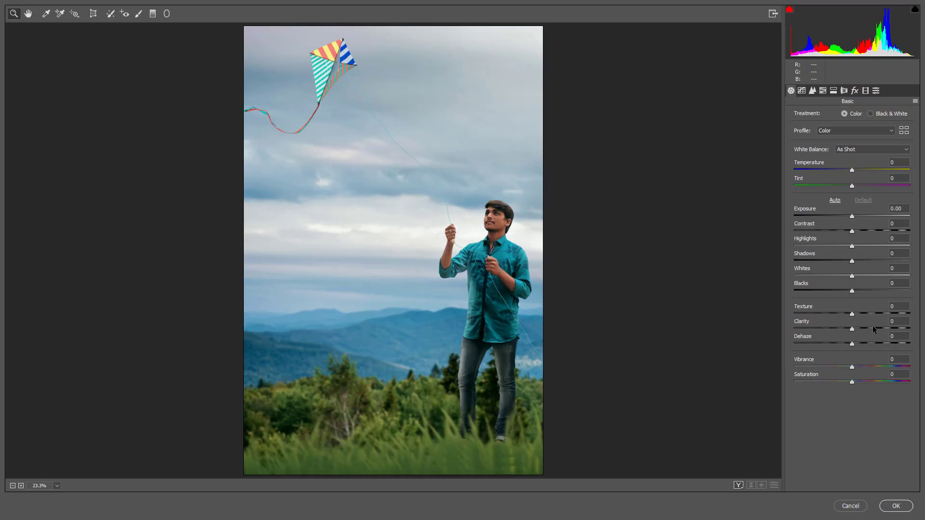
left_click(867, 330)
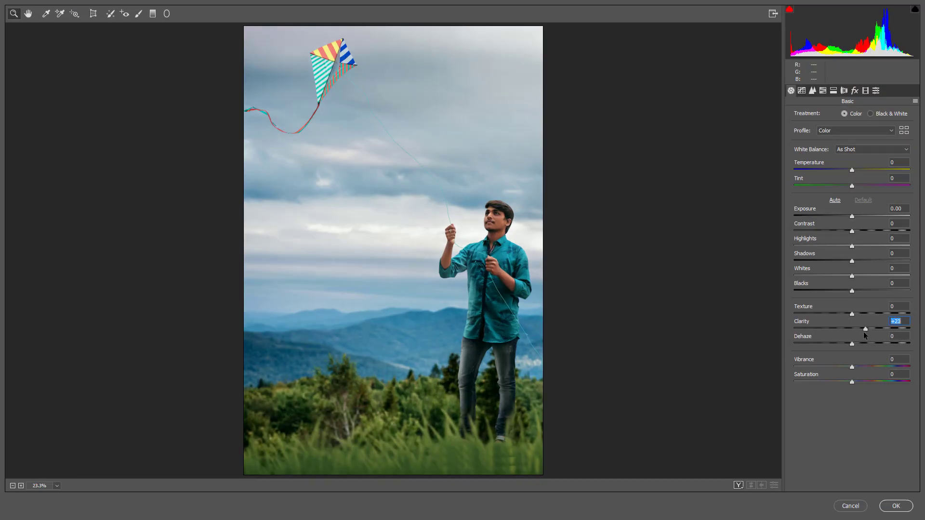
left_click_drag(863, 331, 866, 329)
left_click_drag(843, 291, 866, 261)
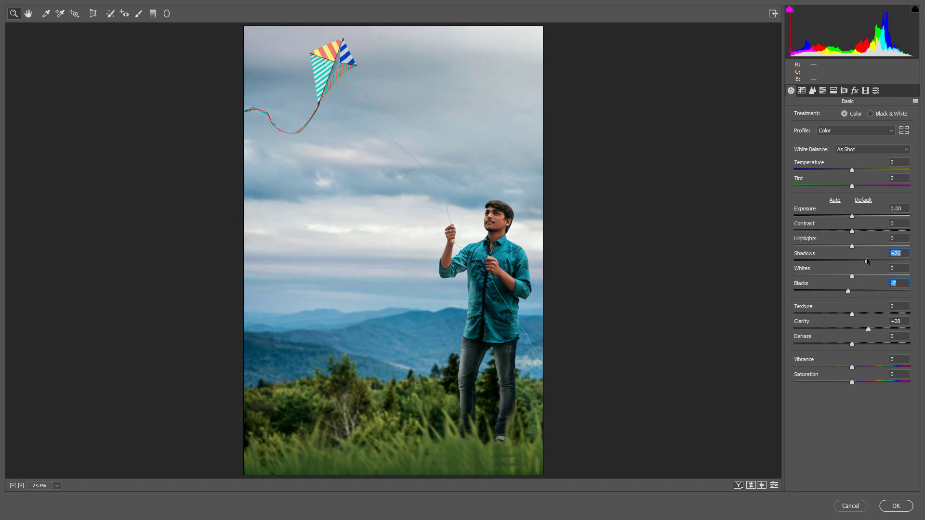
left_click_drag(847, 291, 833, 291)
mouse_move(866, 260)
left_mouse_down()
mouse_move(849, 248)
mouse_move(857, 232)
left_mouse_up()
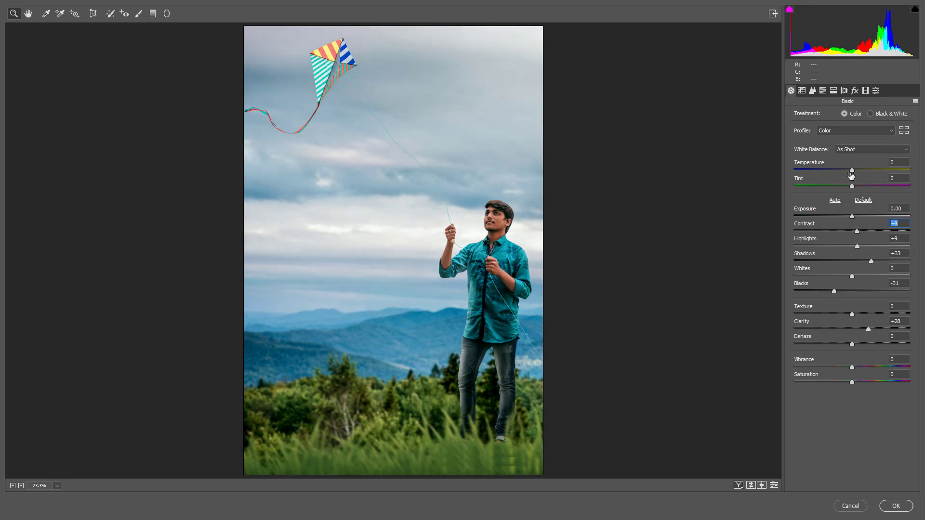
left_click_drag(852, 172, 850, 192)
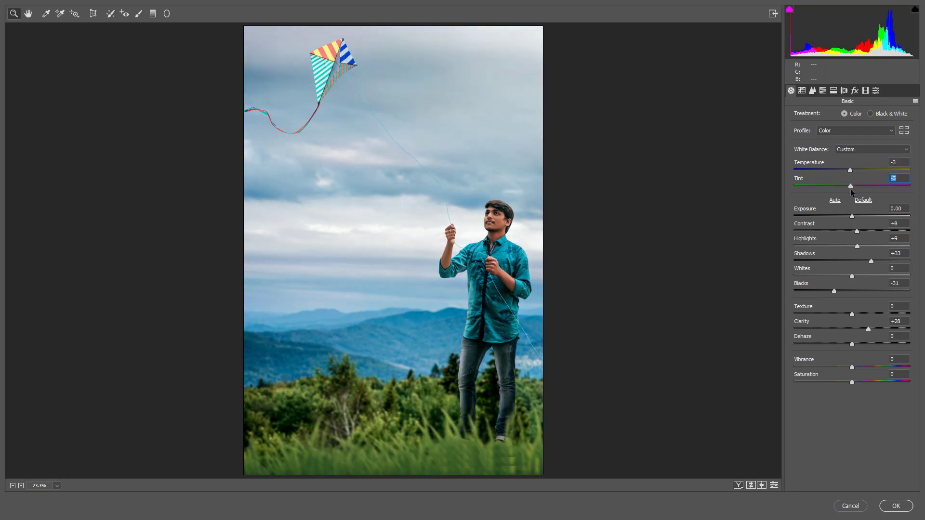
left_click(812, 90)
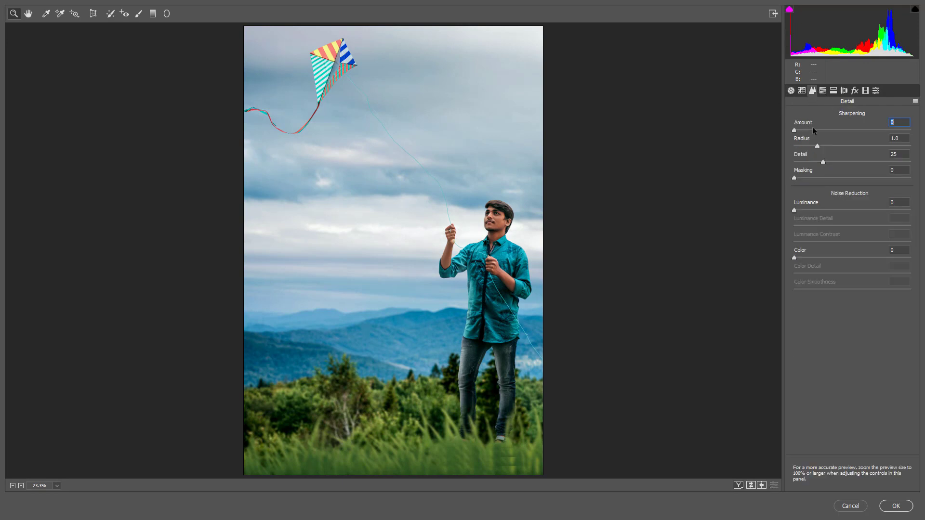
left_click(810, 212)
Reduce luminance noise, brighten the Oranges, and set Greens saturation to +24.
left_click(811, 211)
left_click(823, 90)
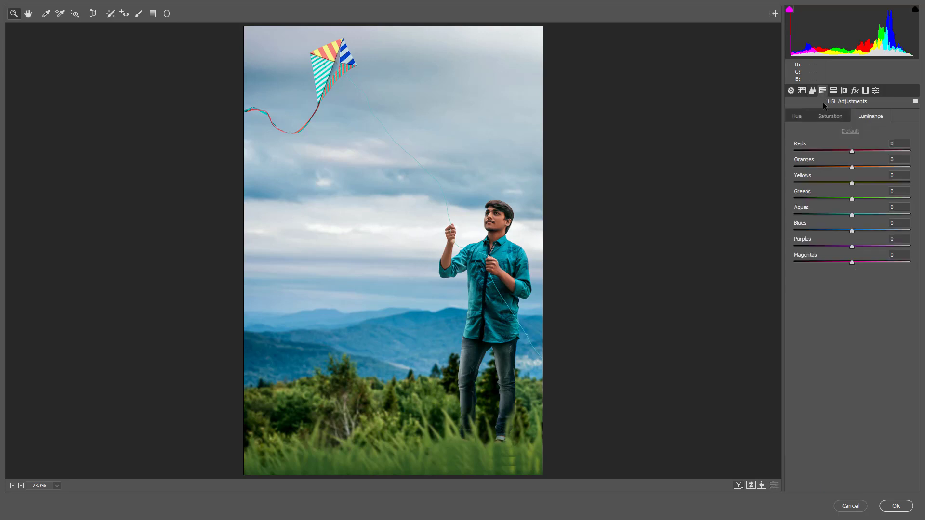
mouse_move(851, 167)
left_mouse_down()
mouse_move(869, 168)
mouse_move(864, 148)
left_mouse_up()
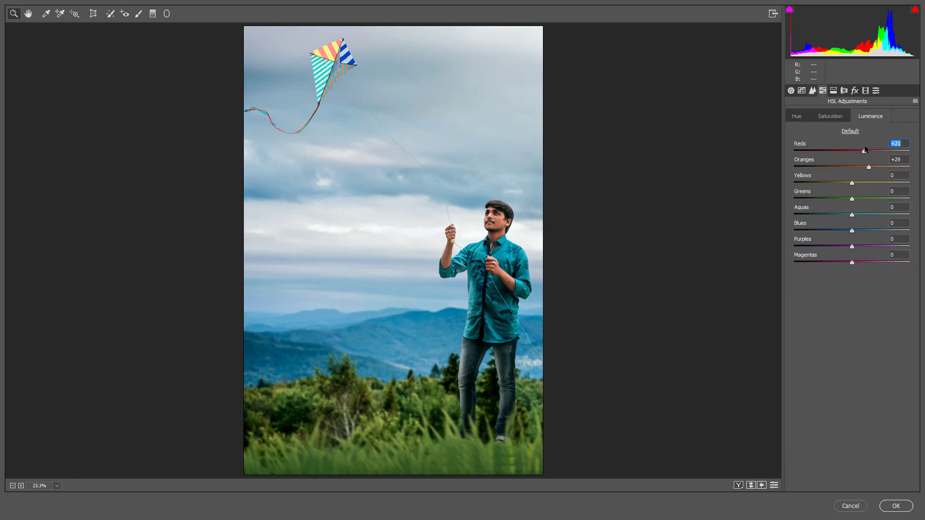
left_click(832, 117)
left_click_drag(852, 199, 759, 201)
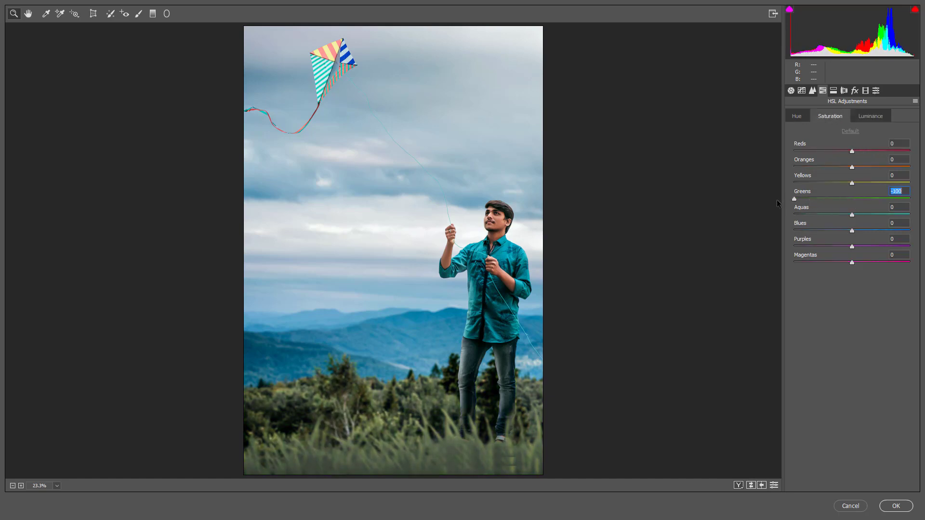
left_click(843, 201)
mouse_move(850, 201)
left_mouse_down()
mouse_move(908, 199)
mouse_move(748, 186)
left_mouse_up()
Shift the Greens hue to +16 and raise Blues saturation to about +30.
left_click(803, 116)
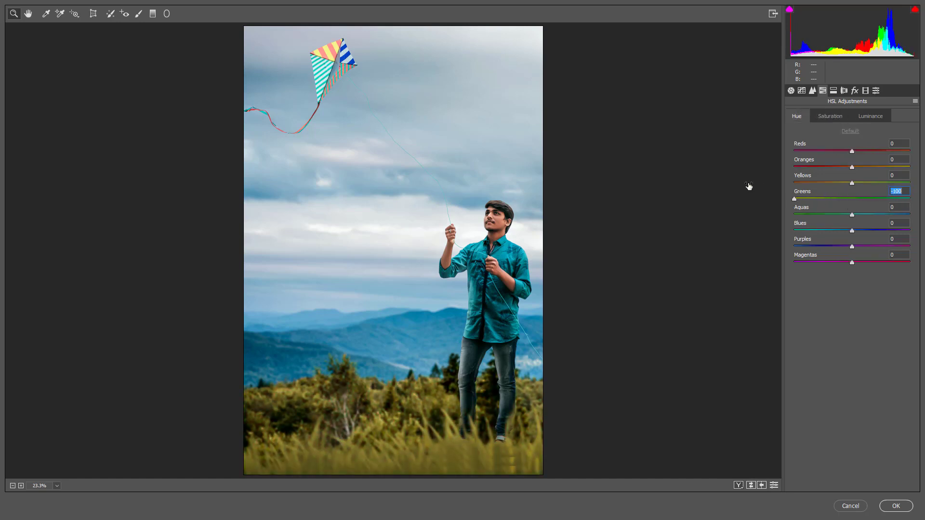
mouse_move(828, 198)
left_mouse_down()
mouse_move(860, 199)
mouse_move(831, 184)
left_mouse_up()
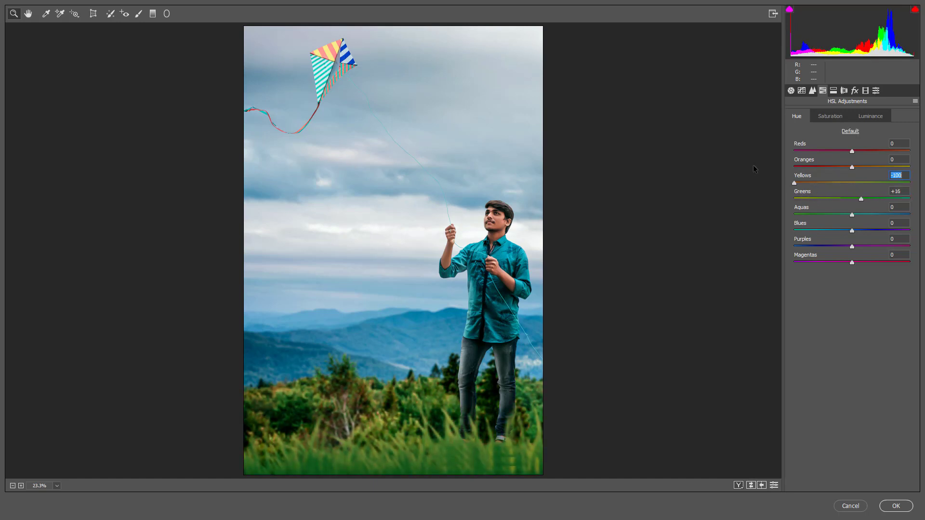
left_click(830, 116)
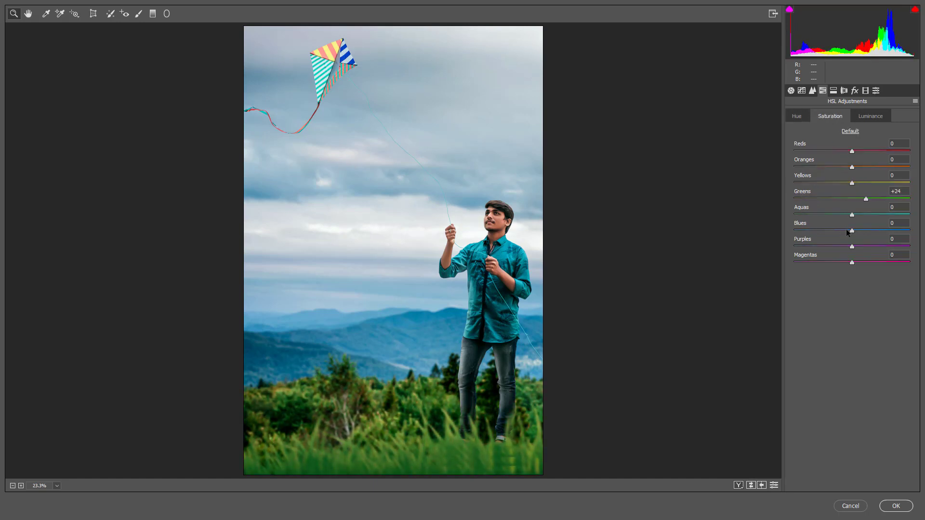
mouse_move(851, 230)
left_mouse_down()
mouse_move(888, 232)
mouse_move(884, 239)
mouse_move(850, 230)
left_mouse_up()
left_click(797, 118)
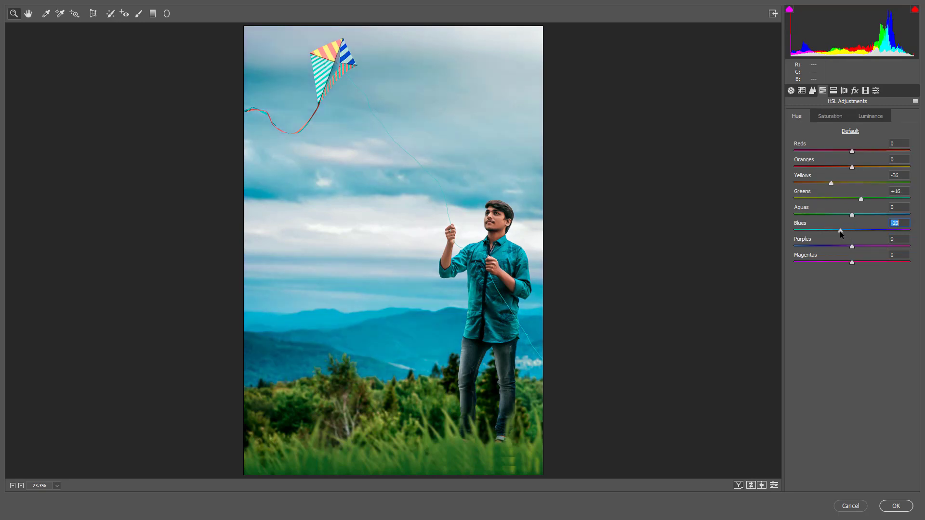
left_click(830, 118)
left_click(870, 231)
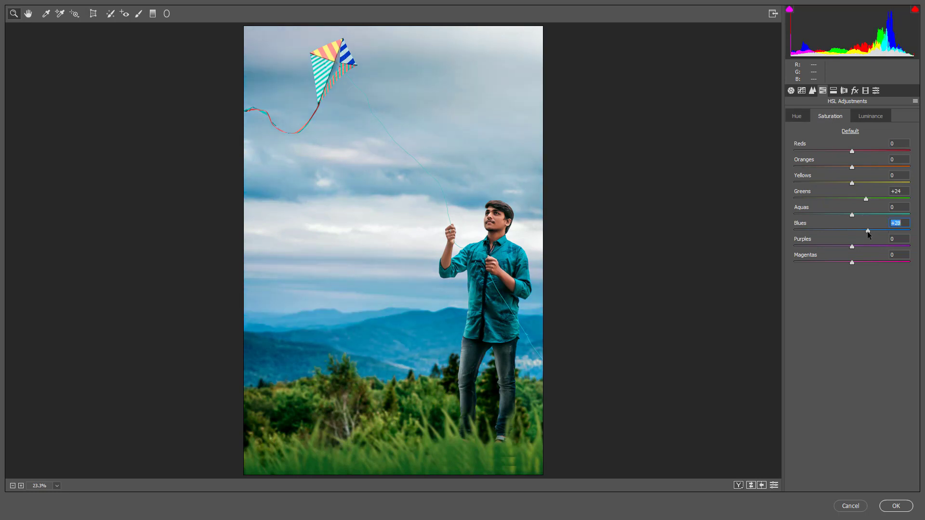
Shift the Aquas hue to -100, boost Aquas saturation, and brighten the Blues luminance.
left_click(802, 119)
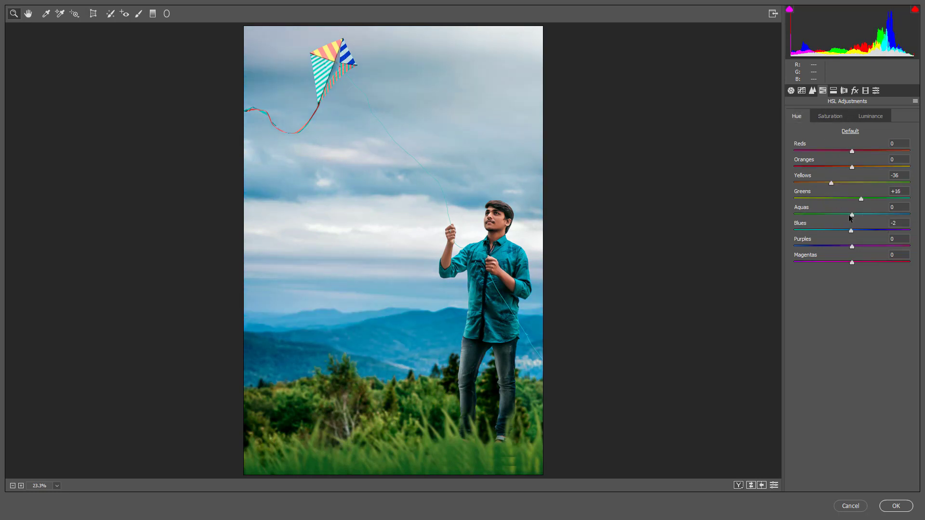
mouse_move(850, 216)
left_mouse_down()
mouse_move(766, 211)
mouse_move(894, 218)
mouse_move(856, 214)
left_mouse_up()
left_click(828, 118)
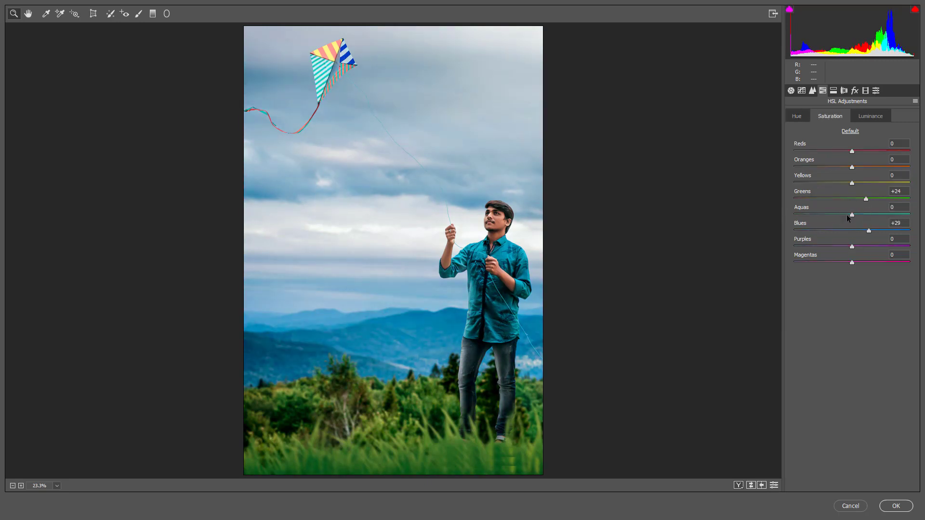
mouse_move(852, 215)
left_mouse_down()
mouse_move(897, 217)
mouse_move(873, 215)
left_mouse_up()
left_click(870, 117)
mouse_move(852, 230)
left_mouse_down()
mouse_move(865, 230)
mouse_move(855, 233)
left_mouse_up()
Calibrate primaries: Blue hue -9 with more saturation, Green hue and saturation up, Red saturation slightly down.
left_click(865, 90)
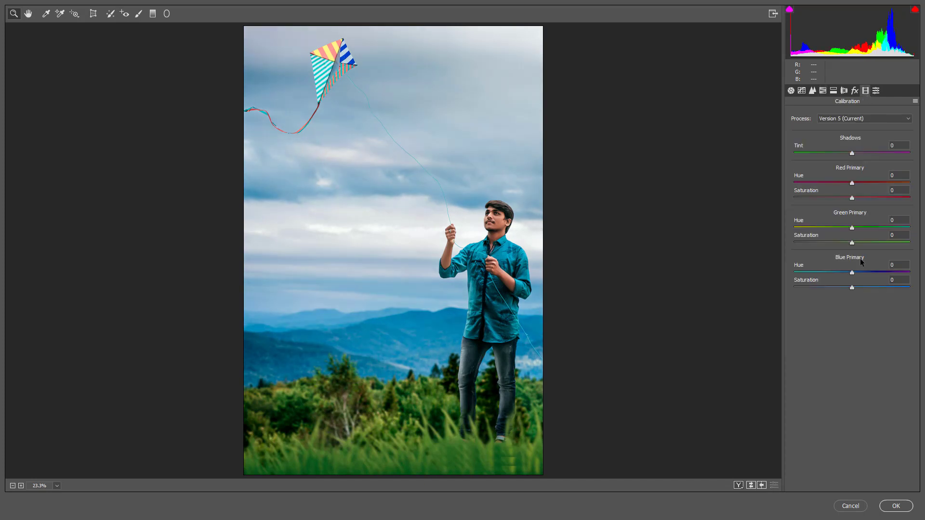
left_click(842, 272)
left_click(860, 287)
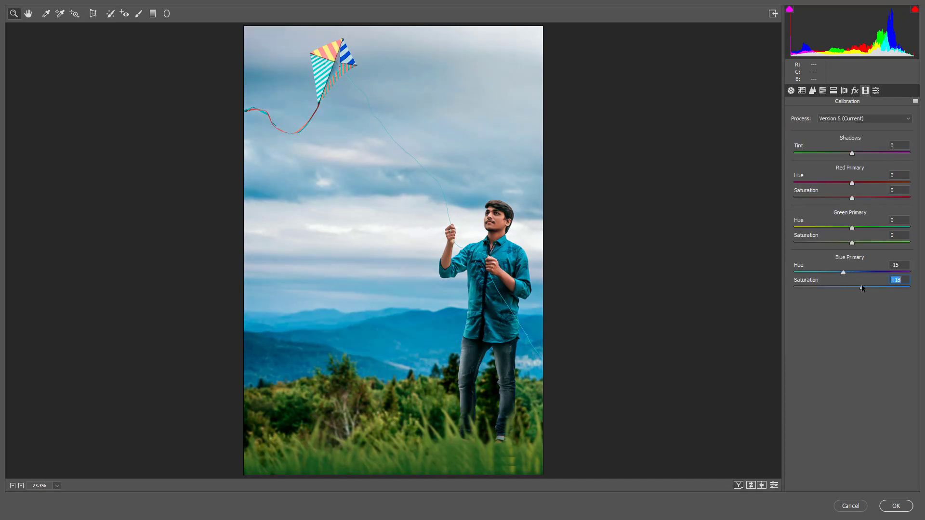
left_click_drag(843, 272, 846, 272)
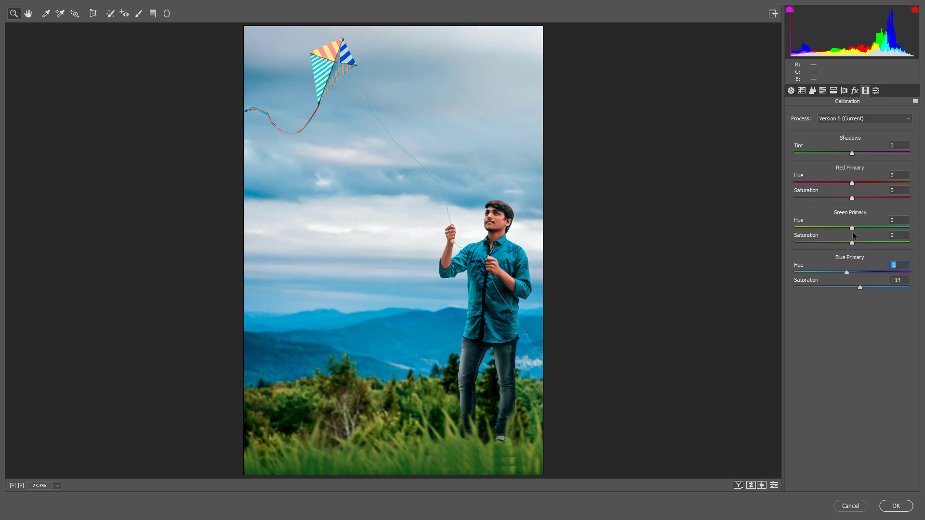
left_click(860, 228)
left_click(860, 242)
left_click_drag(851, 198, 849, 198)
Add split toning with a slight highlight tint and a shadow tint hue.
left_click(823, 90)
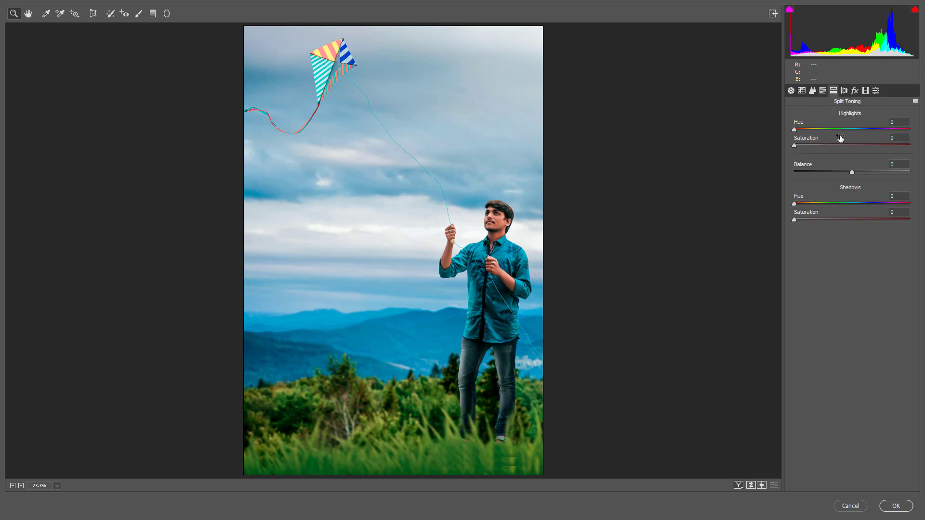
left_click(854, 129)
left_click_drag(804, 146, 800, 150)
mouse_move(814, 204)
left_mouse_down()
mouse_move(849, 204)
mouse_move(796, 221)
left_mouse_up()
Add a -7 dark post-crop vignette with Feather 63 and apply the Camera Raw grade.
left_click(855, 90)
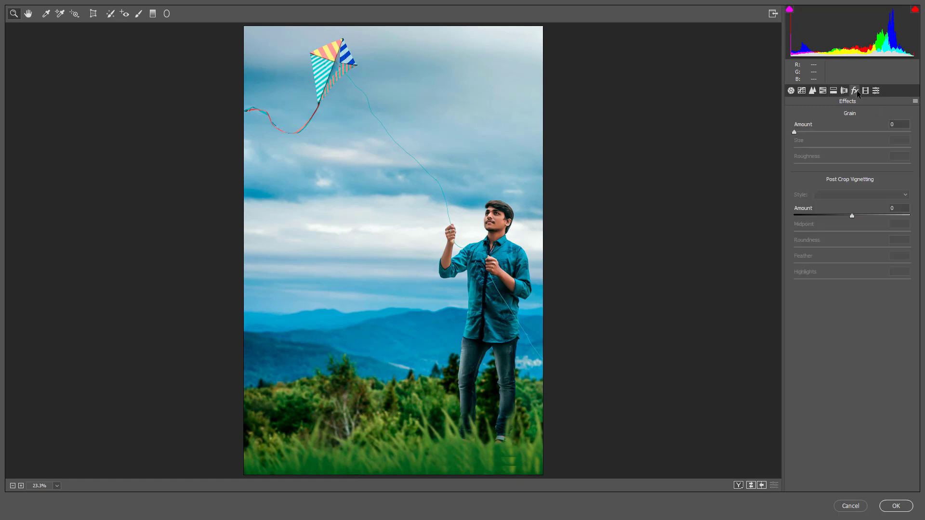
mouse_move(856, 216)
left_mouse_down()
mouse_move(838, 217)
mouse_move(848, 216)
mouse_move(843, 231)
left_mouse_up()
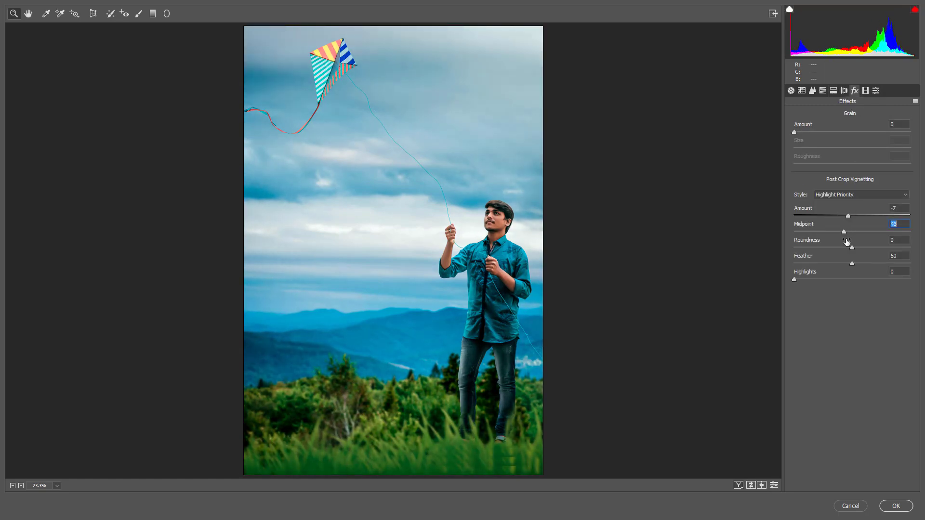
left_click_drag(851, 264, 867, 264)
left_click(895, 506)
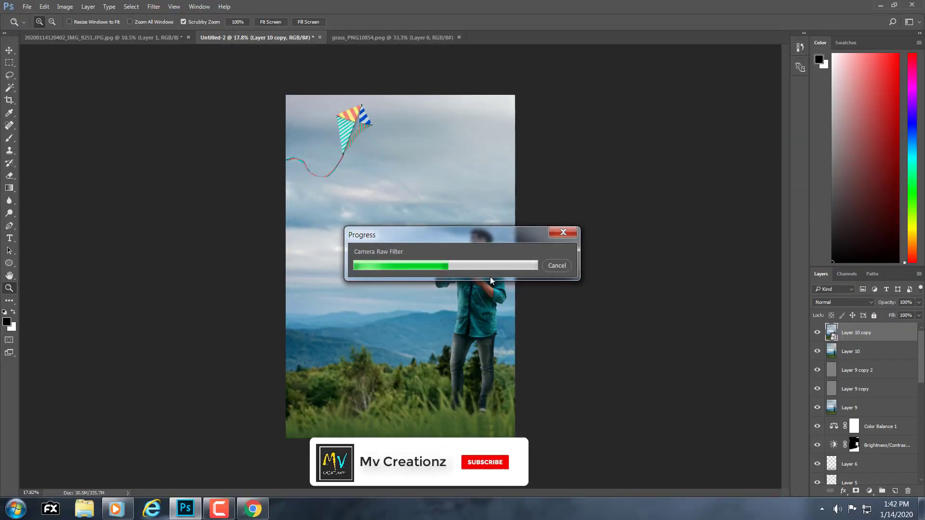
Move the Happy Makar Sankranti logo into the sky left of the man.
mouse_move(492, 272)
left_mouse_down()
mouse_move(413, 254)
mouse_move(387, 298)
left_mouse_up()
right_click(424, 262)
left_click(448, 262)
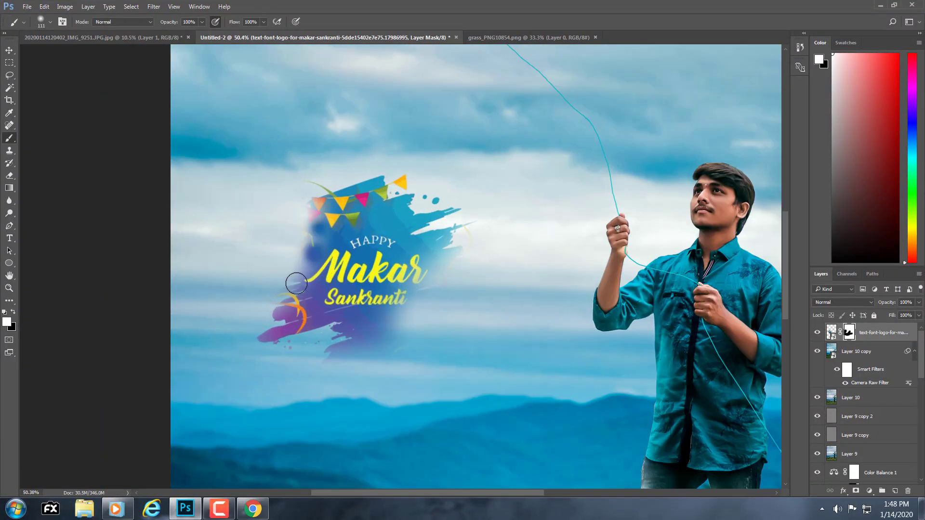
left_click_drag(379, 274, 359, 273)
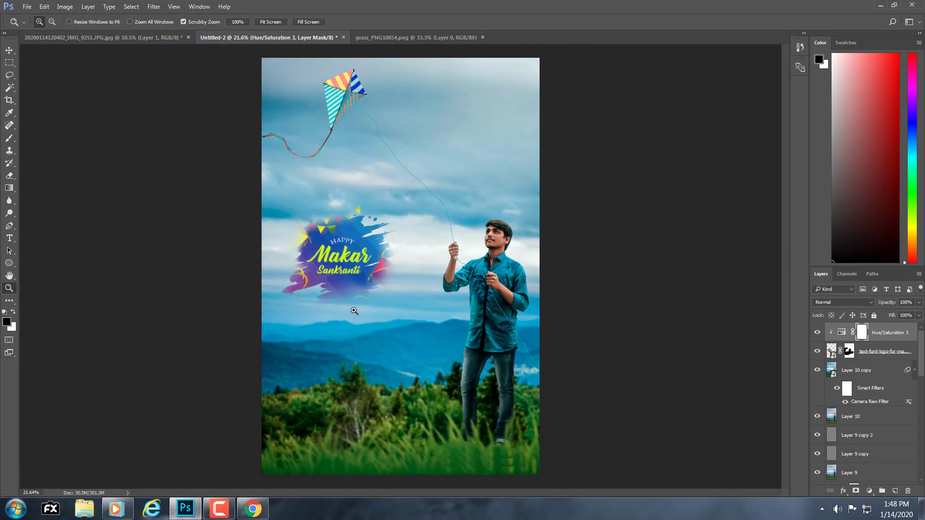
left_click_drag(354, 311, 344, 311)
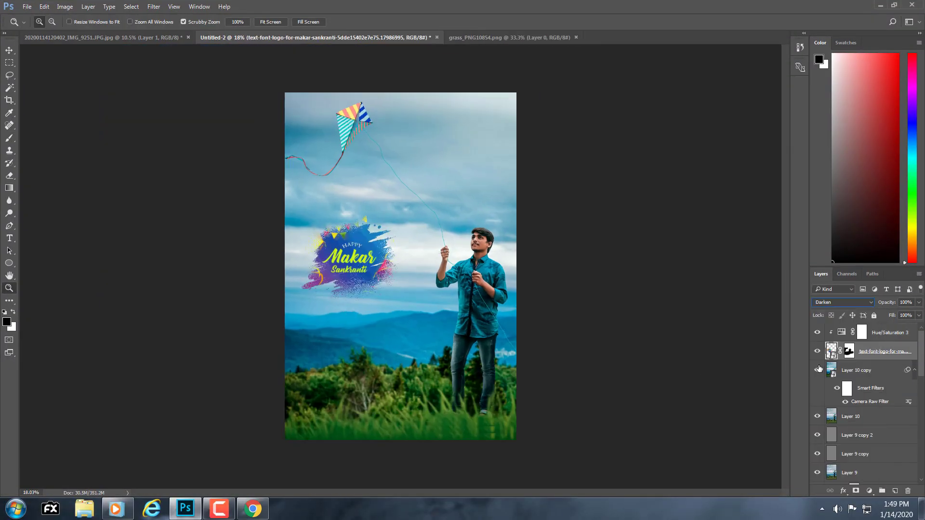
Stamp visible into a new layer, duplicate it, and convert the copy to a Smart Object.
key("ctrl+alt+shift+e")
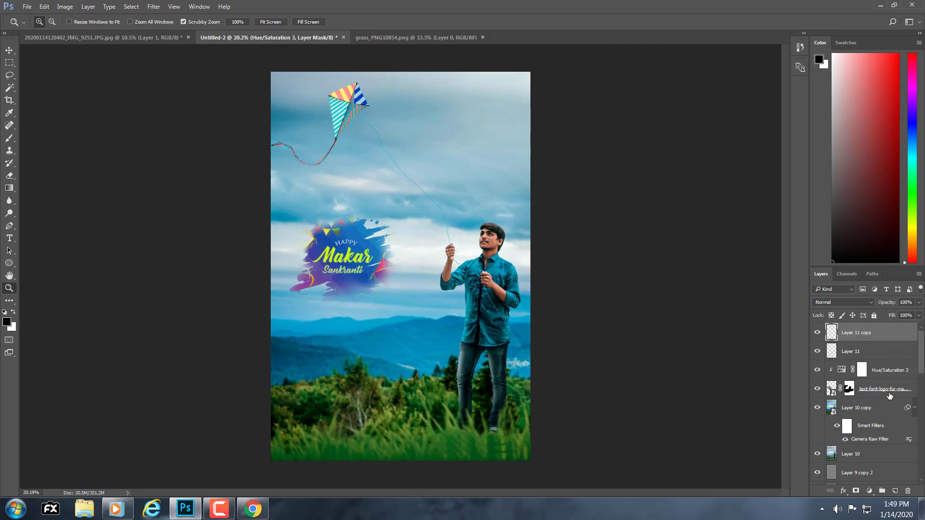
key("ctrl+j")
right_click(871, 335)
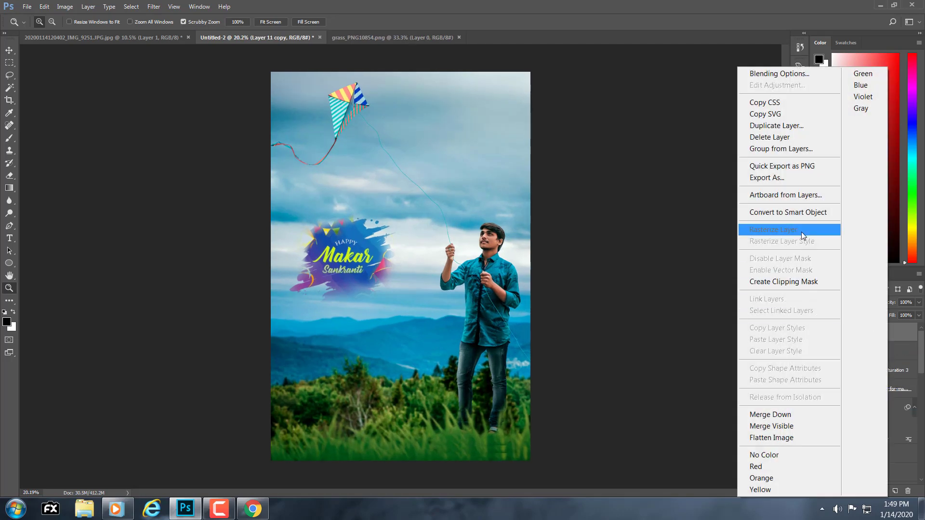
left_click(787, 212)
In Camera Raw, set Exposure +0.05, Contrast +11, Shadows +13, Clarity +4, Vibrance +12, deeper blacks.
left_click(153, 6)
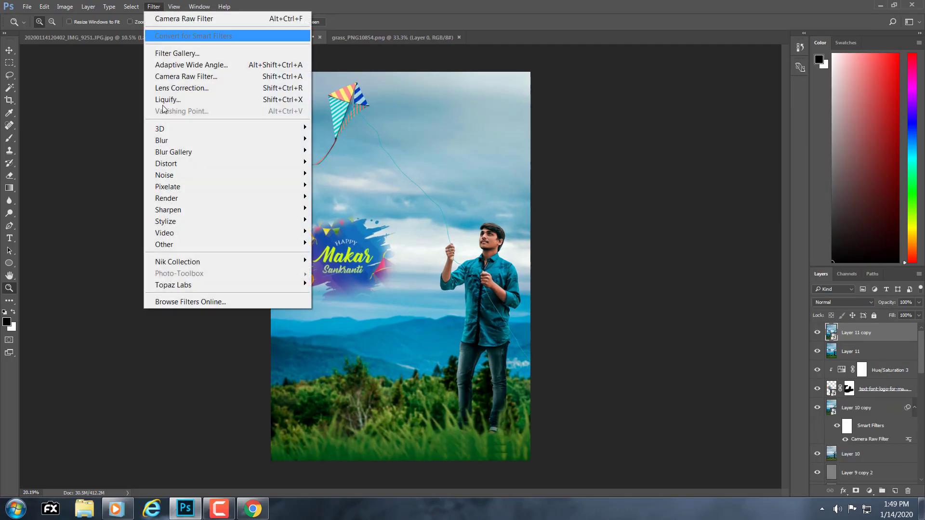
left_click(190, 83)
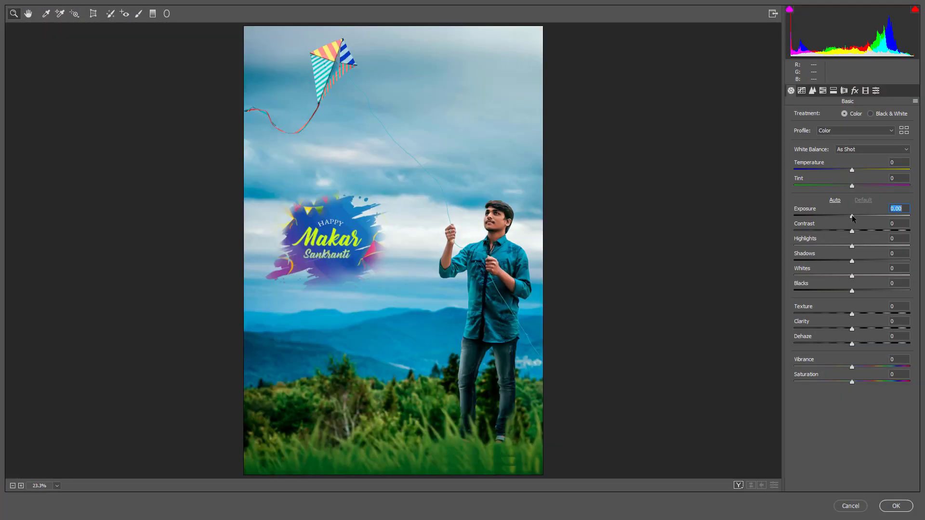
key("Up")
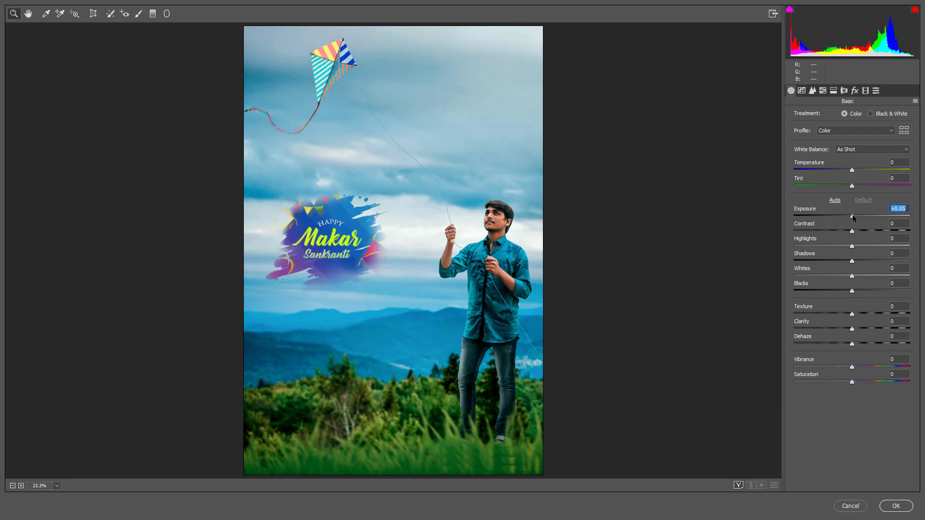
mouse_move(852, 231)
left_mouse_down()
mouse_move(846, 246)
mouse_move(861, 260)
mouse_move(844, 291)
left_mouse_up()
mouse_move(861, 261)
left_mouse_down()
mouse_move(852, 276)
mouse_move(859, 261)
left_mouse_up()
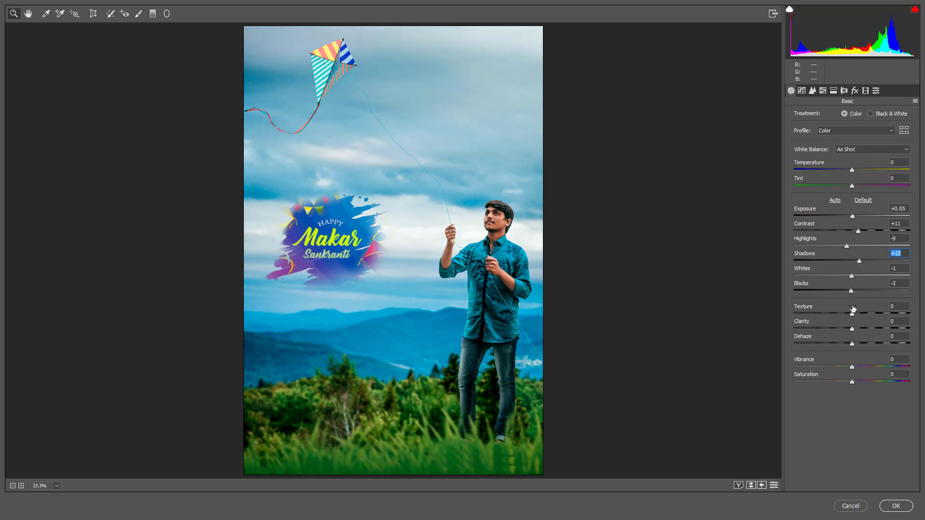
left_click_drag(852, 329, 854, 328)
left_click_drag(866, 366, 859, 376)
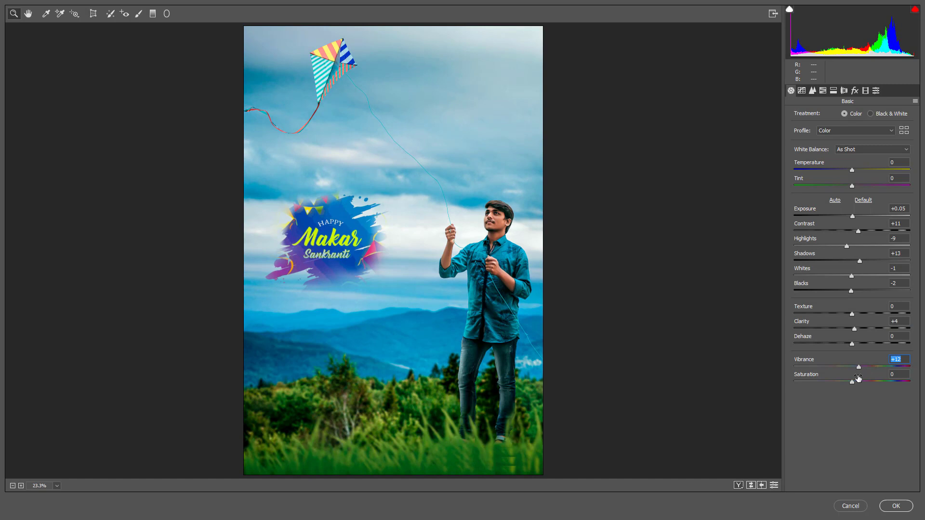
Add light sharpening, lower the Blues saturation, and boost the Aquas saturation.
left_click(812, 90)
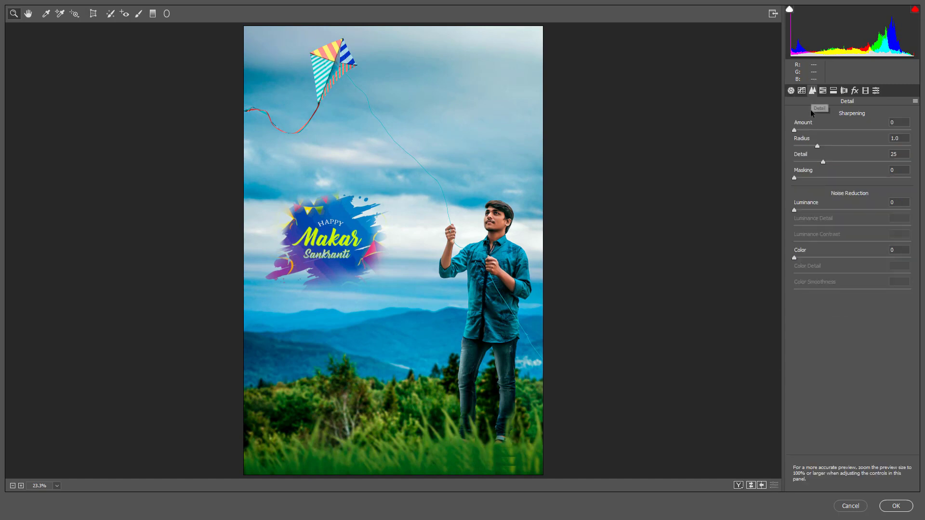
left_click_drag(794, 130, 807, 131)
left_click(822, 90)
left_click(833, 91)
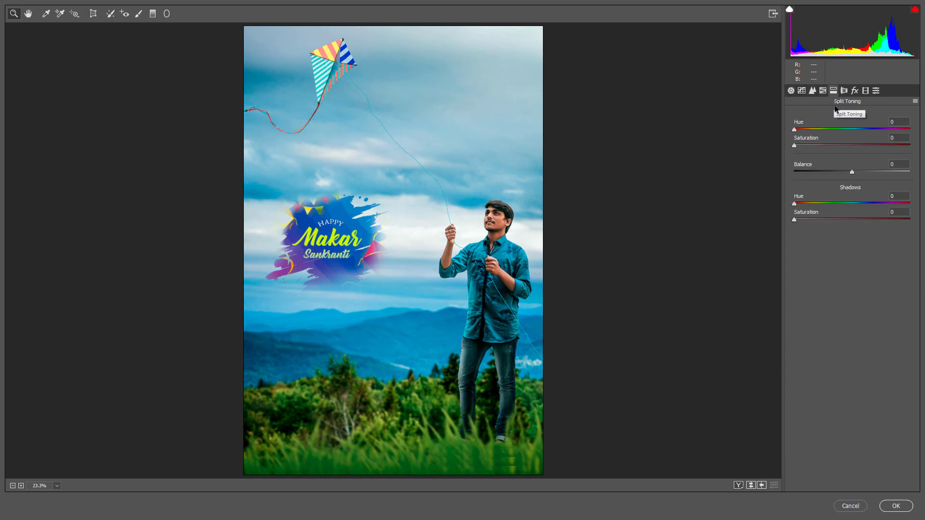
left_click(822, 90)
left_click(826, 115)
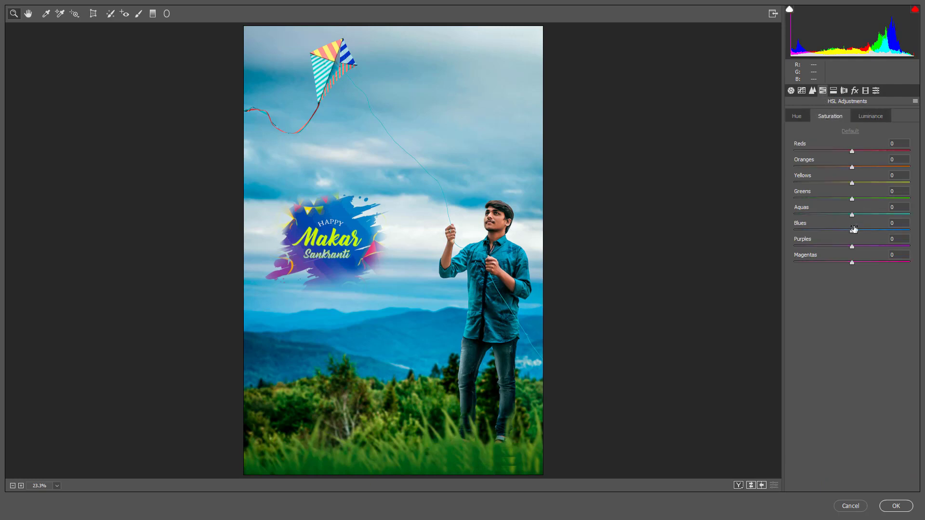
left_click_drag(851, 230, 789, 210)
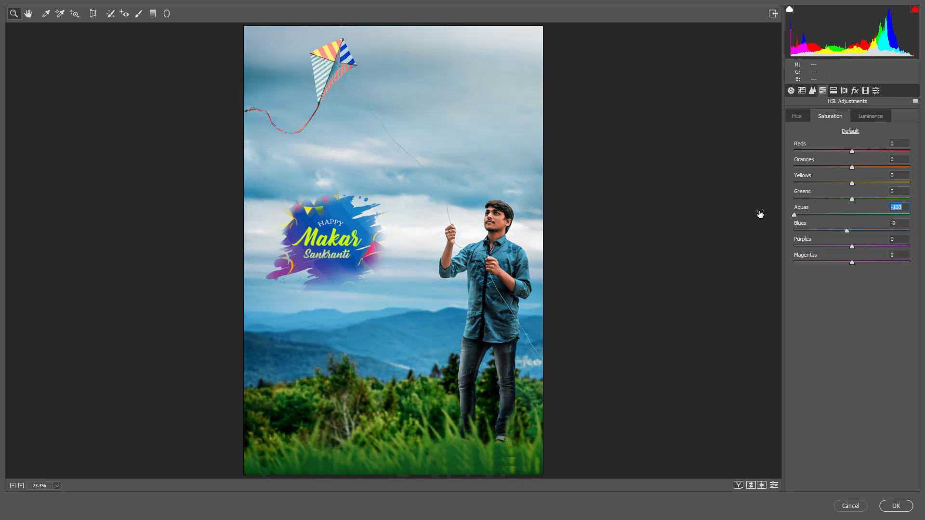
mouse_move(744, 208)
left_mouse_down()
mouse_move(912, 209)
mouse_move(873, 218)
left_mouse_up()
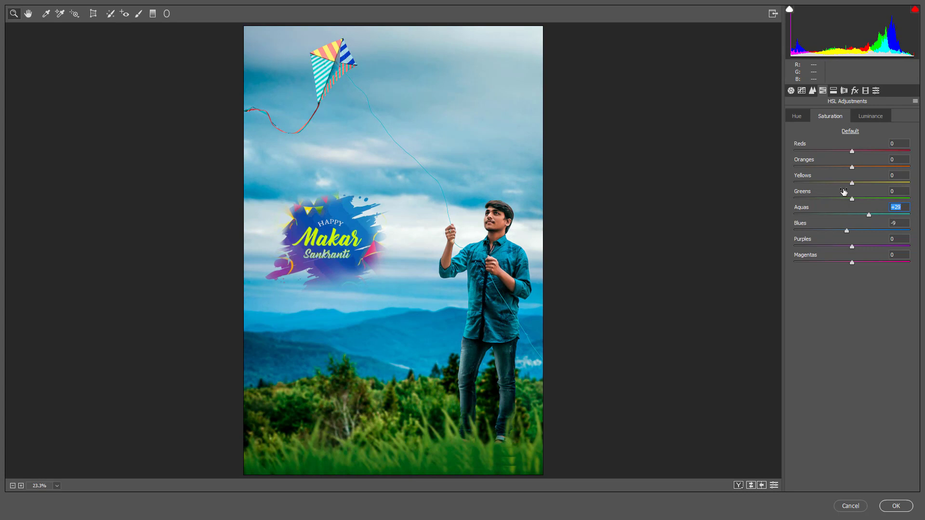
Add a soft -13 dark vignette with increased feathering.
left_click(865, 91)
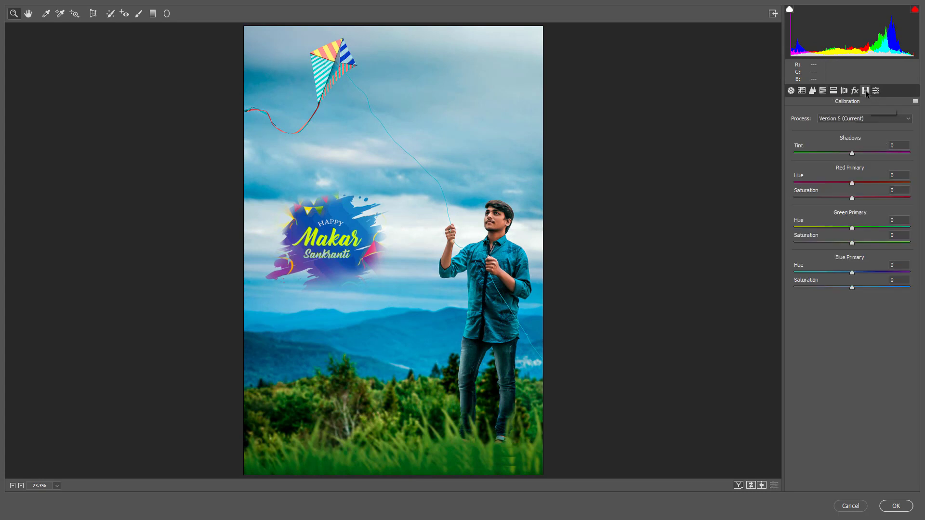
left_click_drag(849, 216, 839, 215)
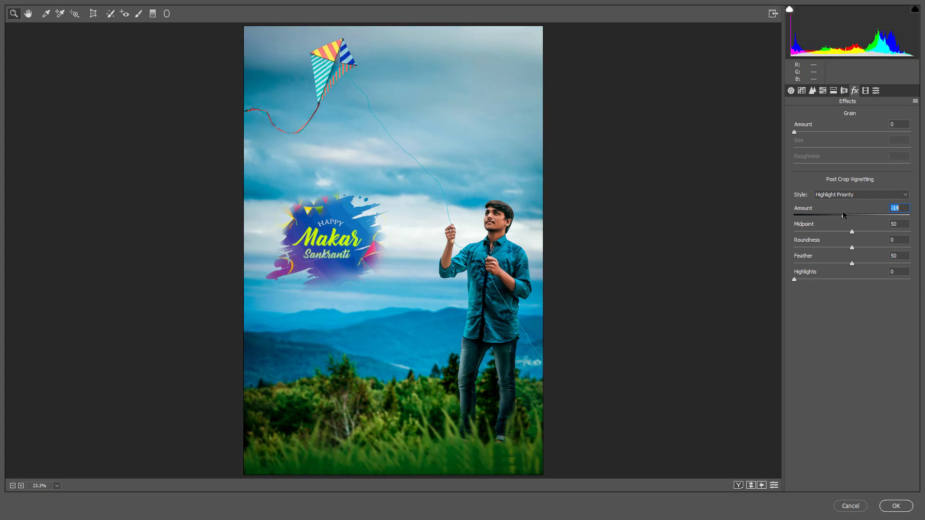
left_click(844, 215)
left_click(868, 264)
Apply the Camera Raw filter and give Layer 11 copy a 13 px white inside Stroke.
left_click(895, 506)
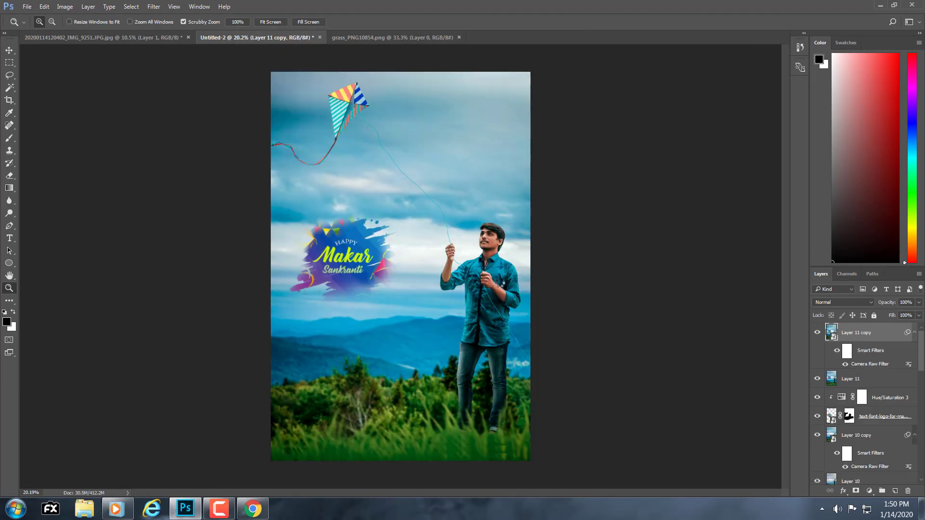
left_click_drag(483, 238, 496, 237)
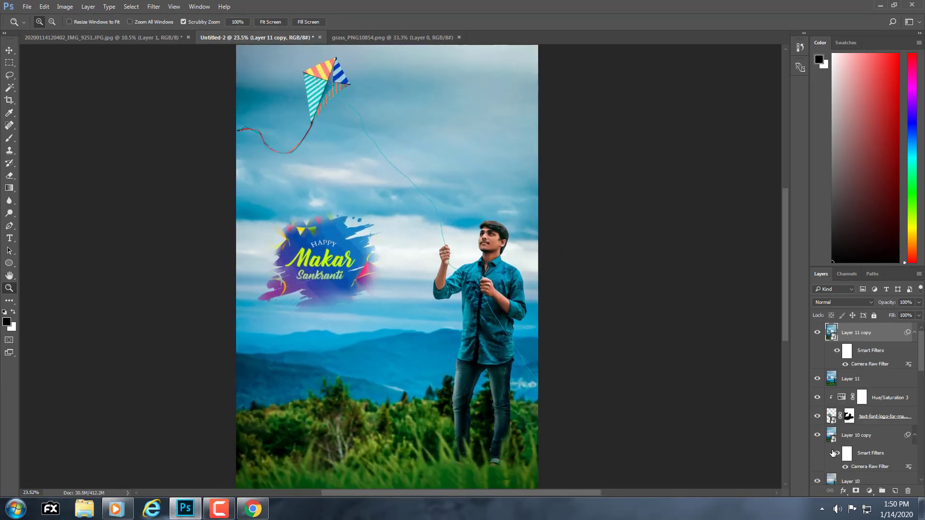
left_click(842, 490)
left_click(819, 392)
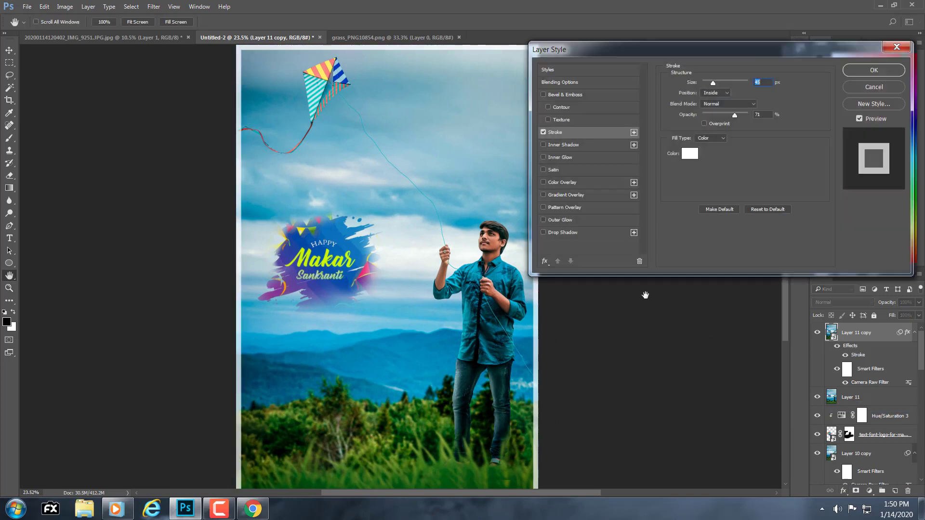
left_click_drag(711, 82, 707, 81)
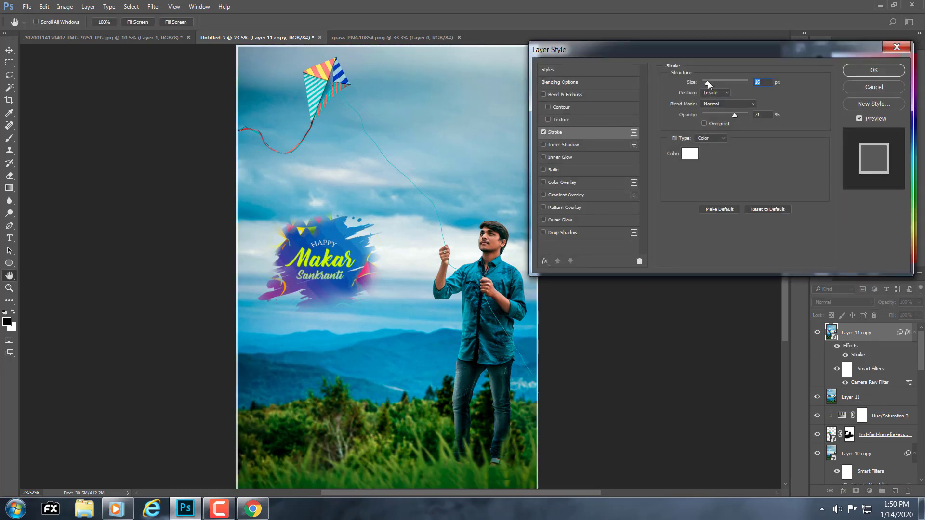
key("Return")
left_click_drag(496, 200, 485, 189)
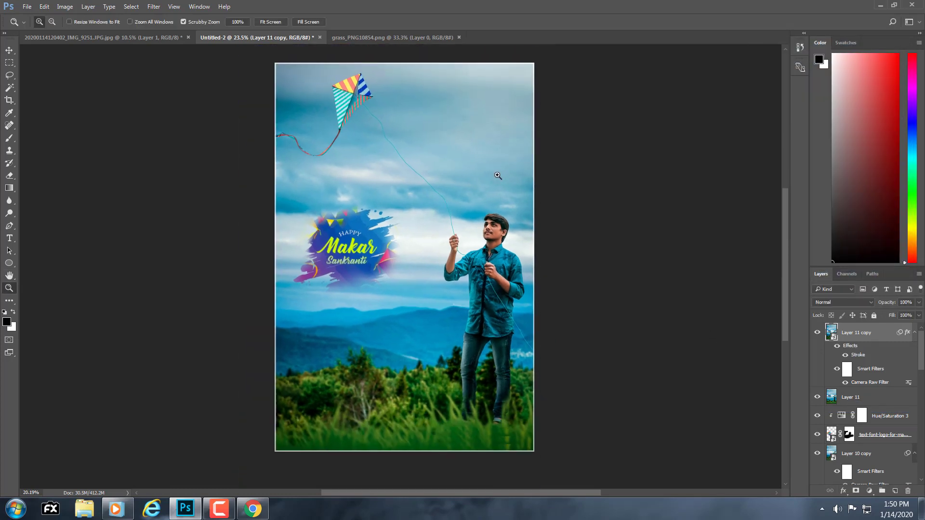
left_click(115, 35)
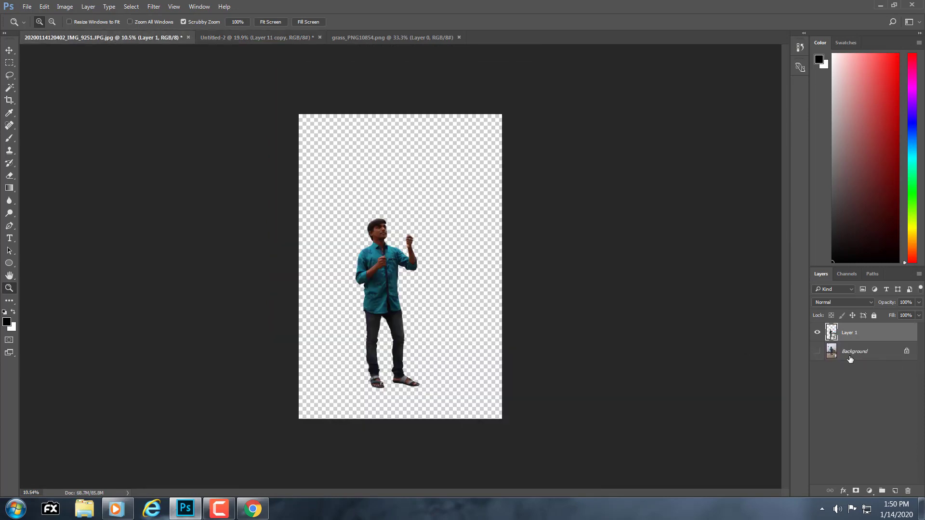
left_click(816, 351)
left_click(815, 332)
left_click_drag(402, 201, 270, 207)
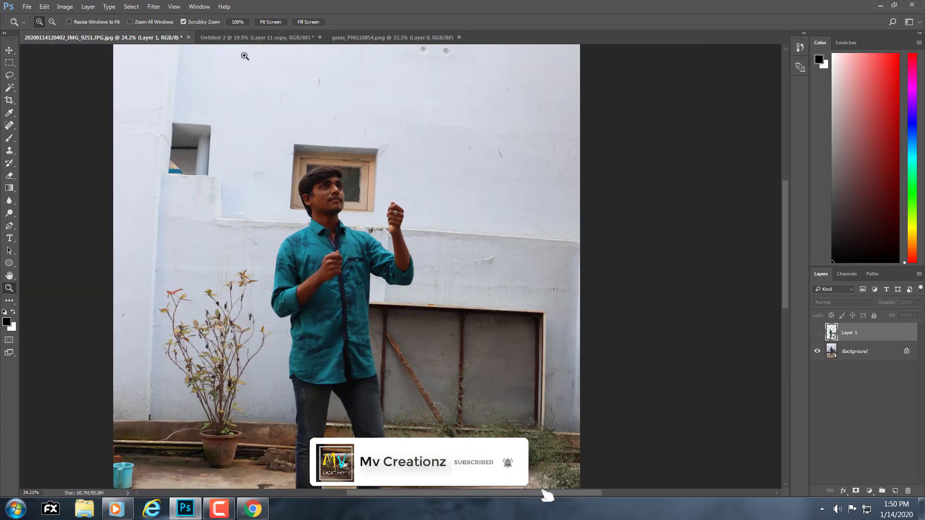
left_click(256, 37)
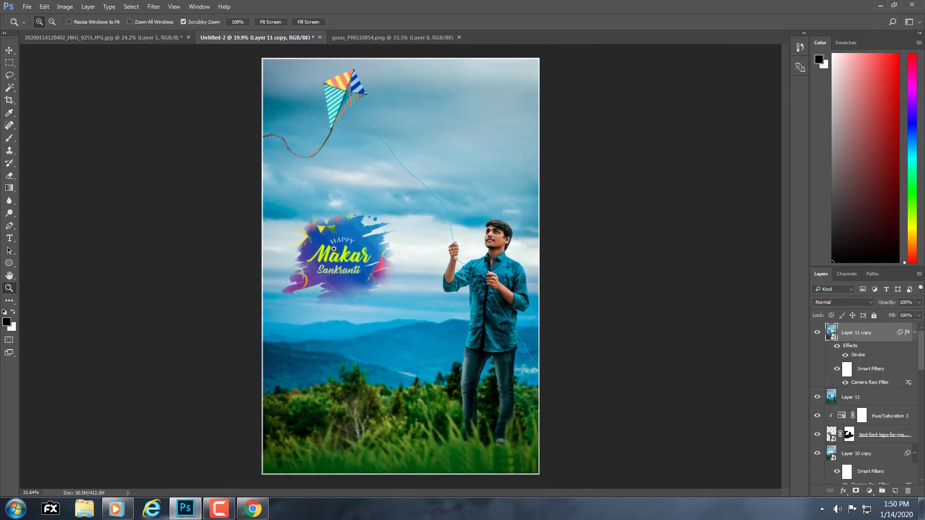